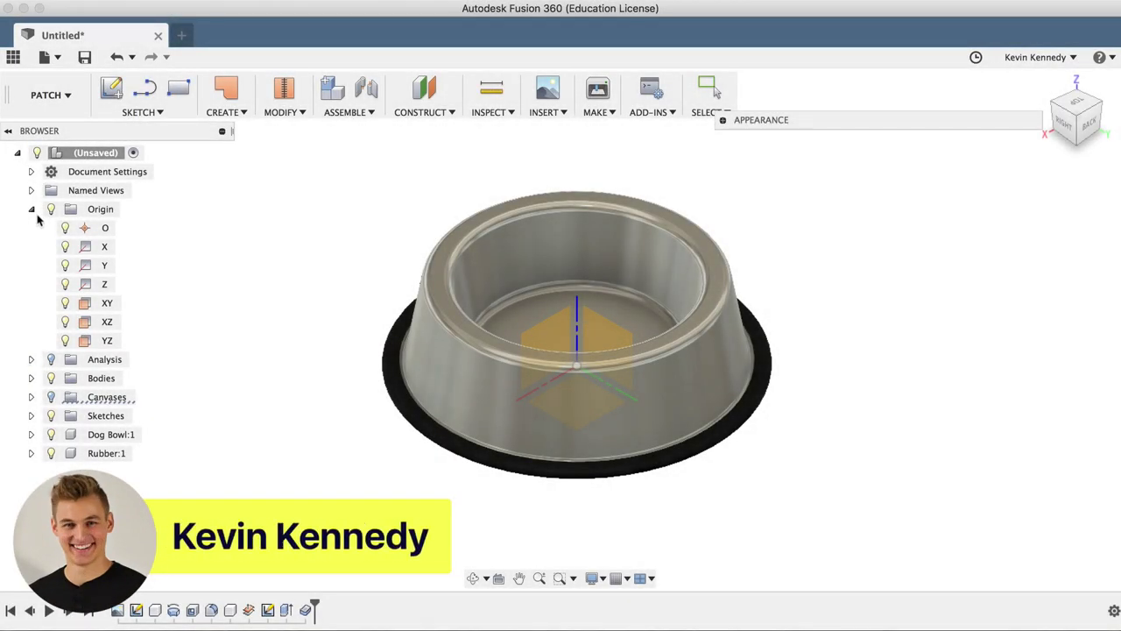
# Hide the origin and orbit around the finished dog bowl
pyautogui.click(51, 209)
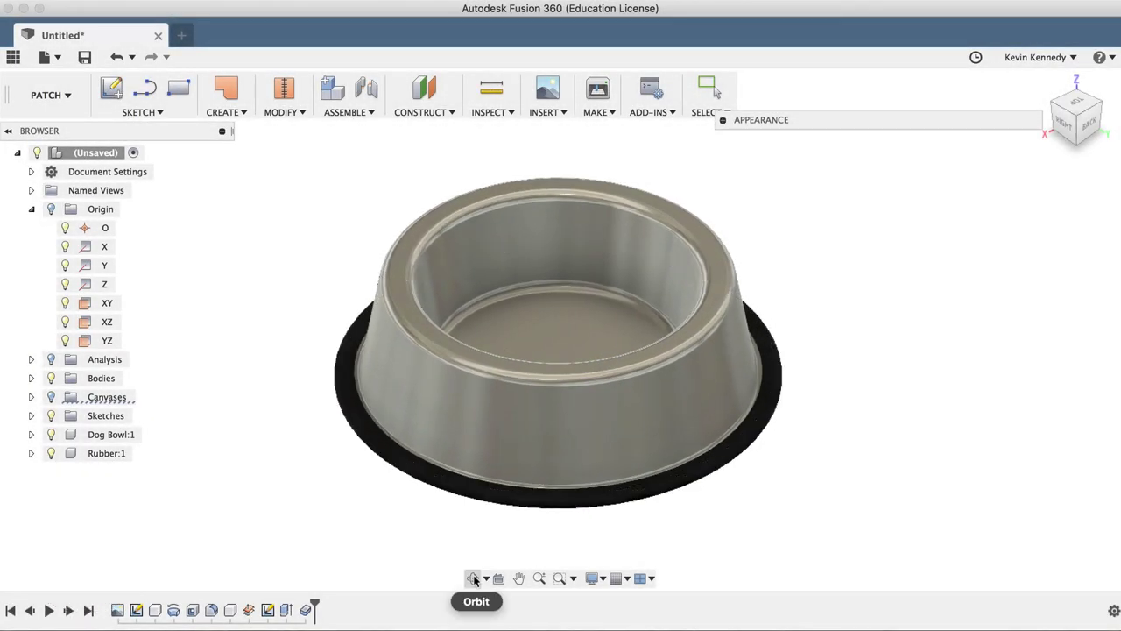
pyautogui.click(473, 579)
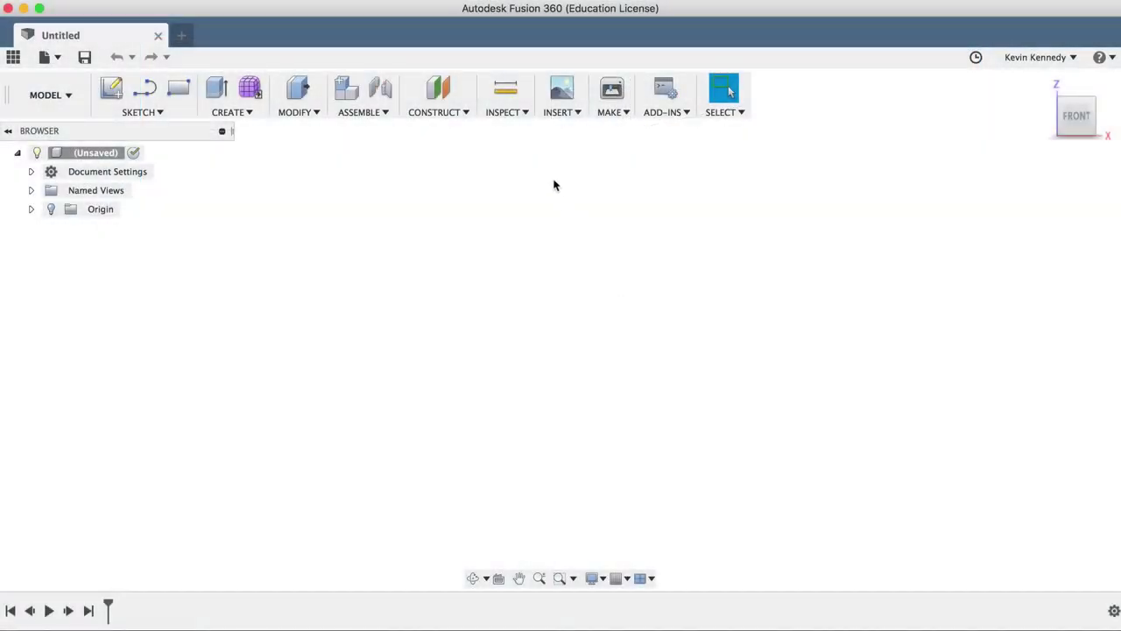
# Attach the dog bowl drawing as a canvas on the XZ plane, horizontally flipped, at 15 opacity
pyautogui.click(560, 112)
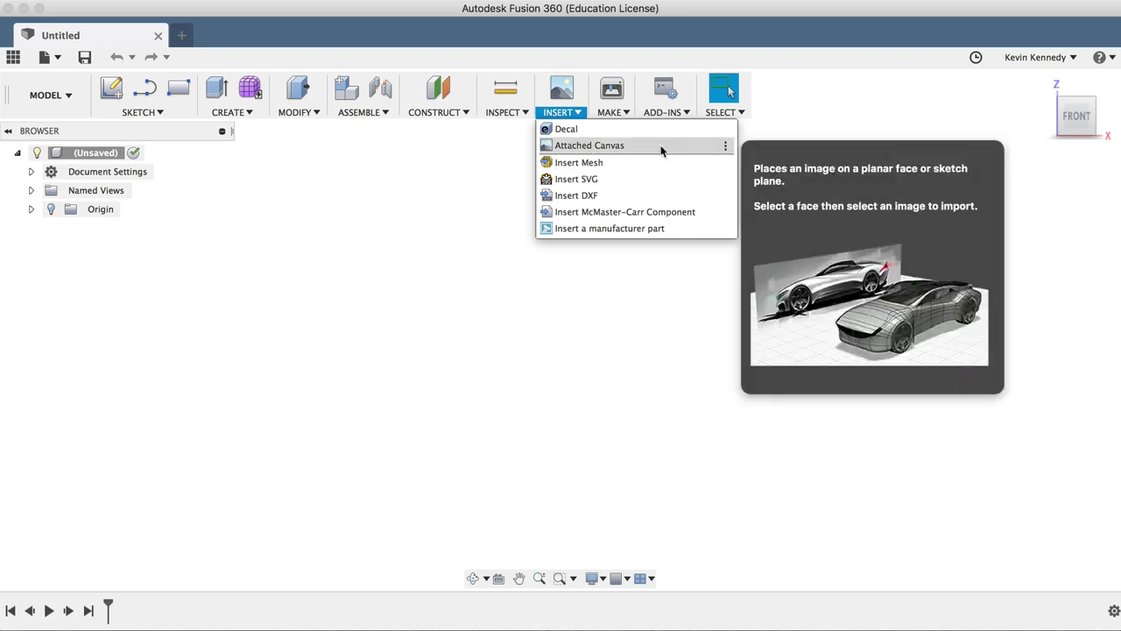
pyautogui.click(661, 148)
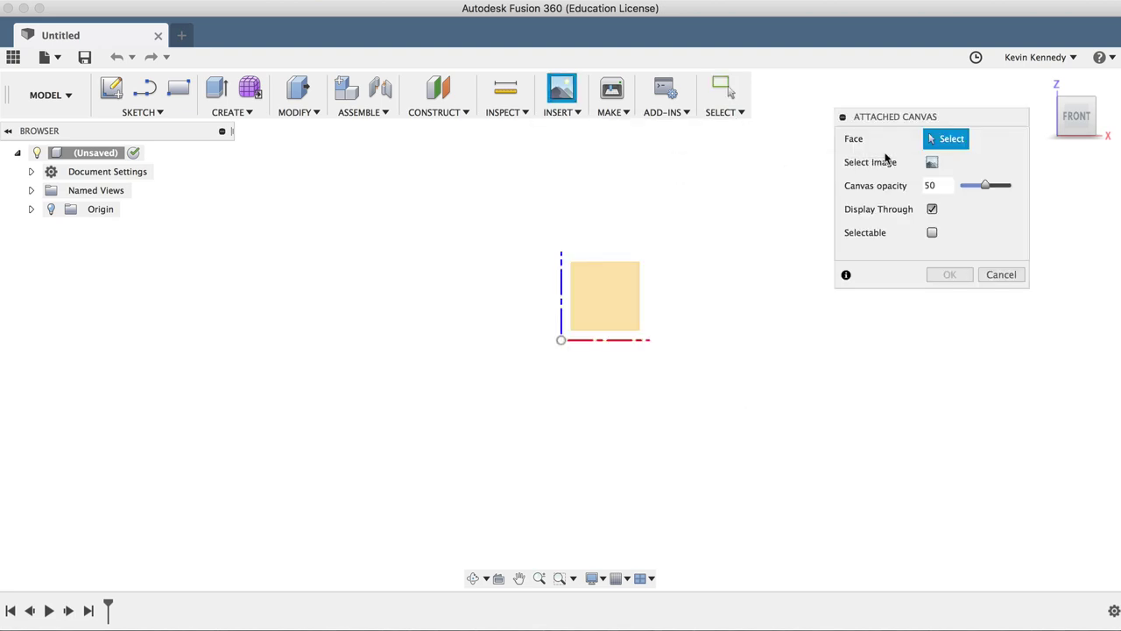
pyautogui.click(607, 289)
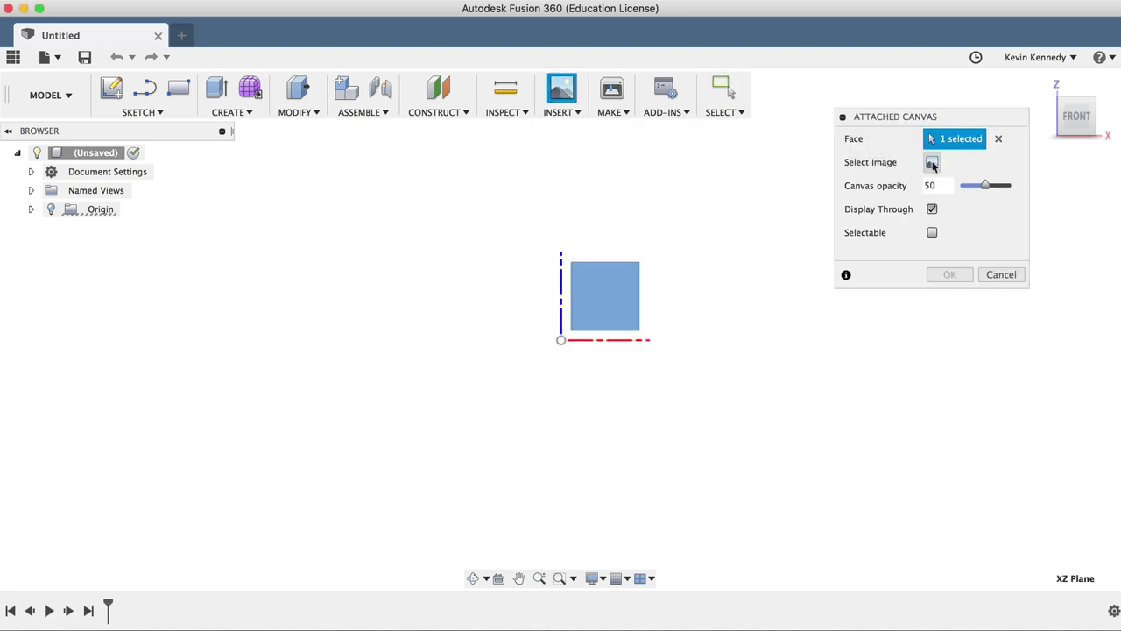
pyautogui.click(932, 162)
pyautogui.click(455, 155)
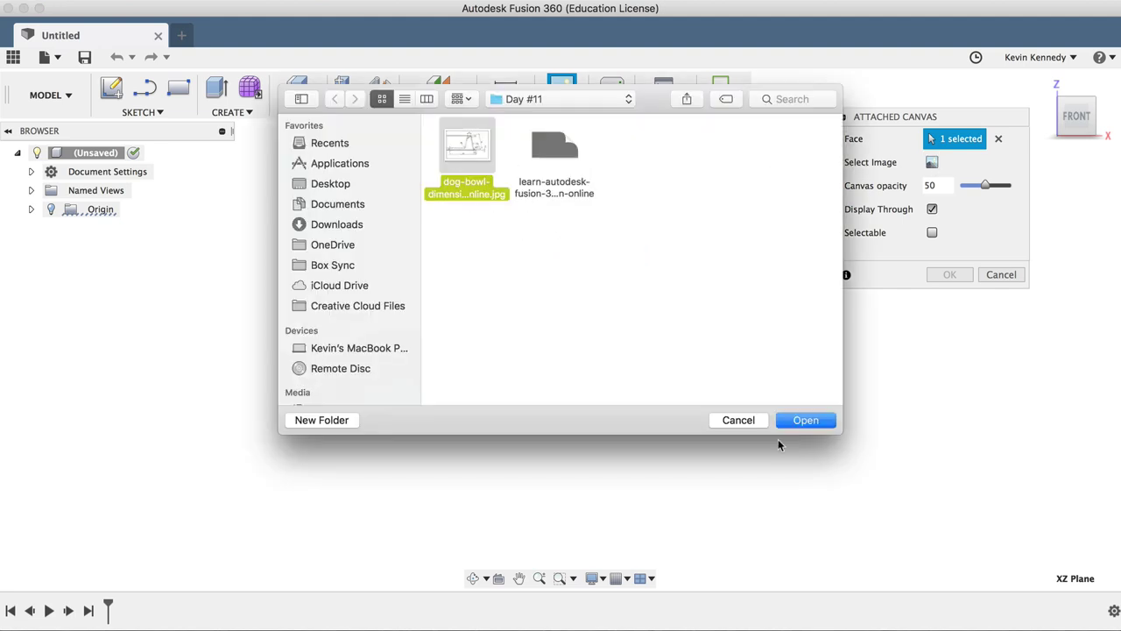
pyautogui.click(793, 420)
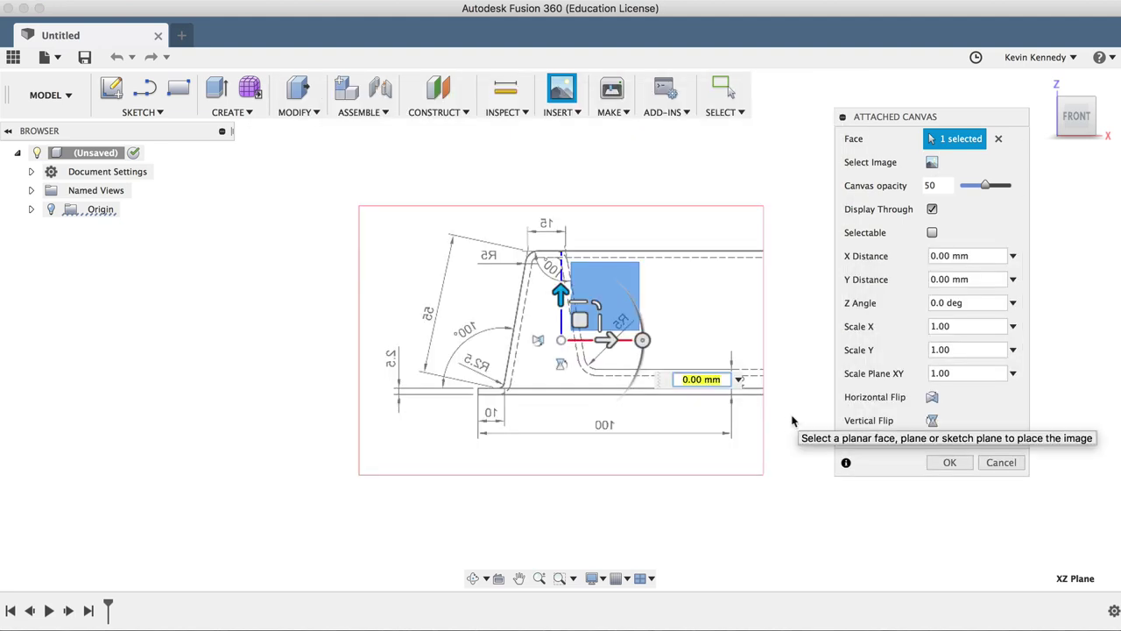
pyautogui.click(932, 397)
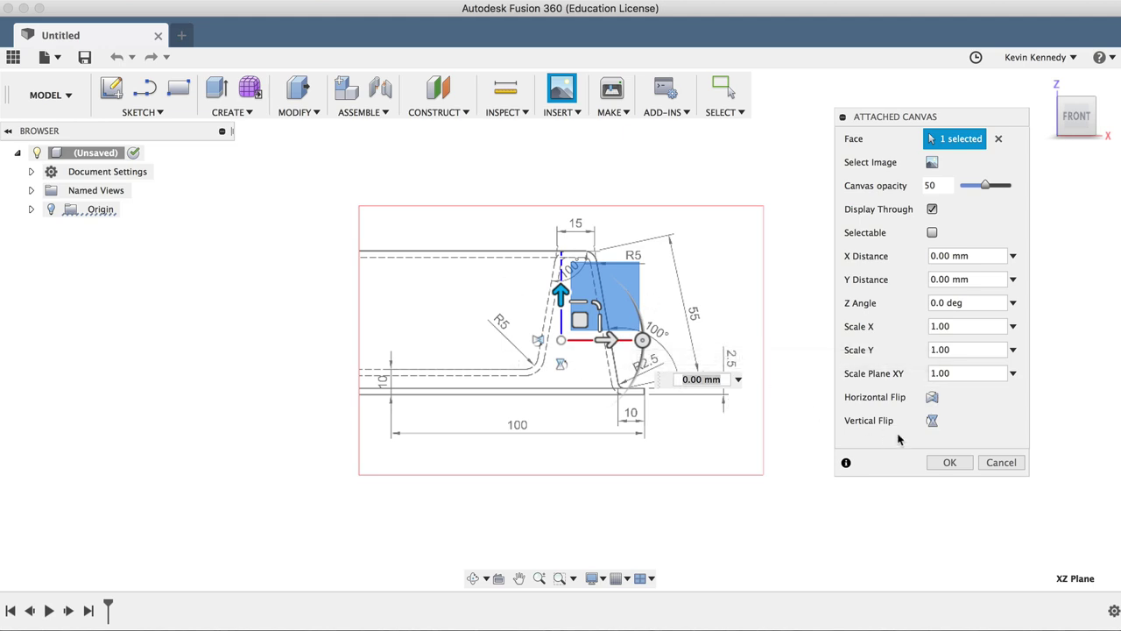
pyautogui.click(936, 181)
pyautogui.write('15')
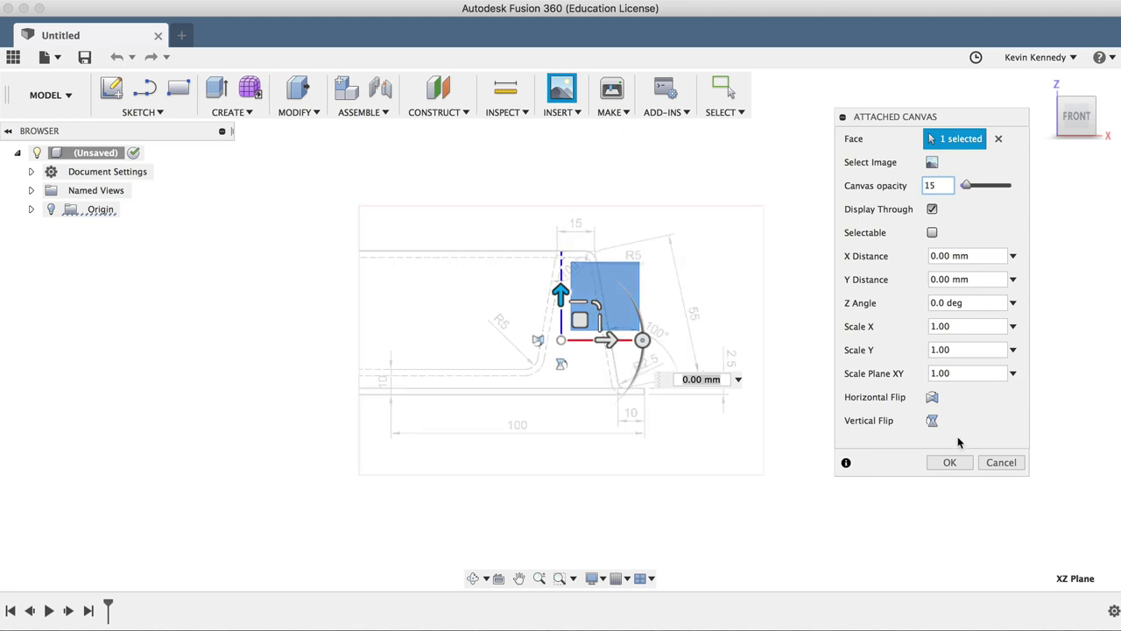
pyautogui.click(948, 462)
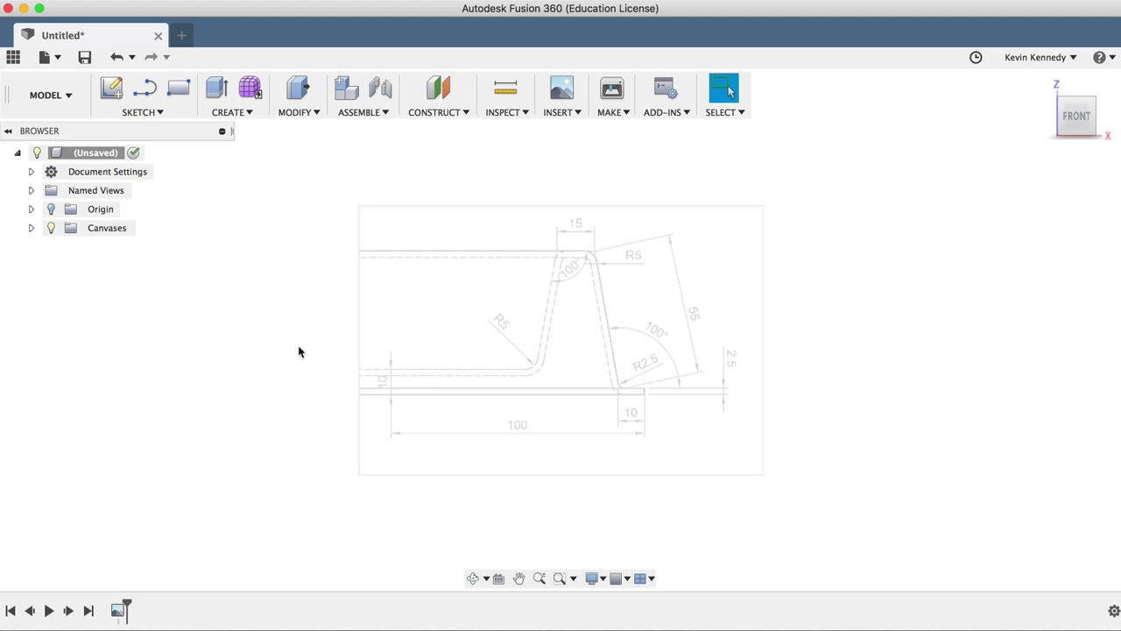
# Calibrate the canvas using both ends of the bottom base line, entering 100 mm
pyautogui.scroll(2, 329, 374)
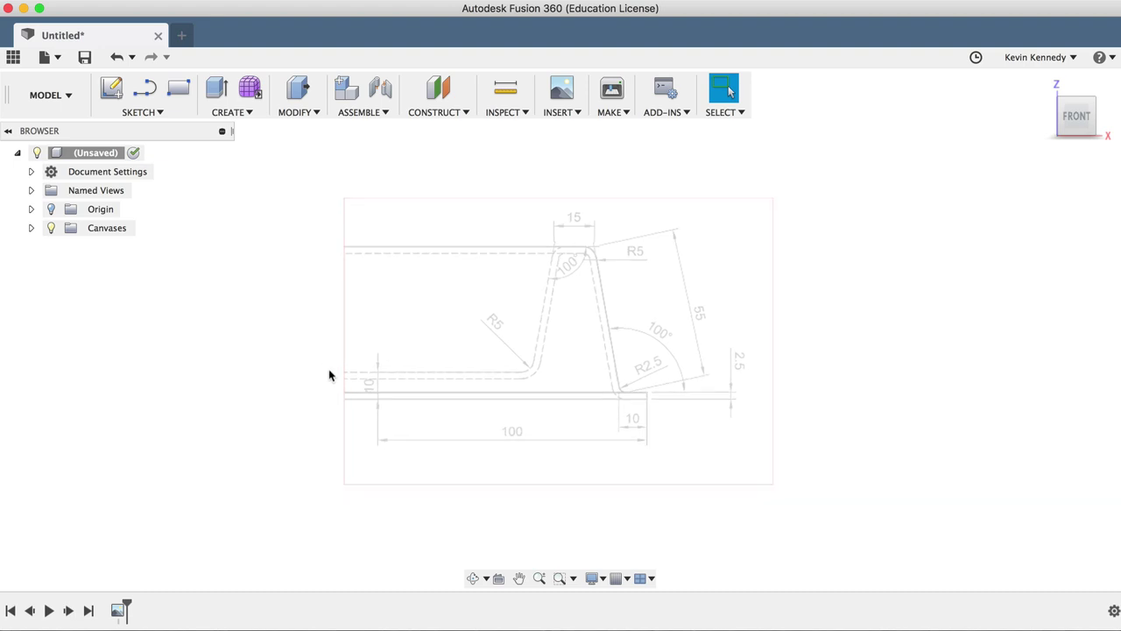
pyautogui.click(30, 228)
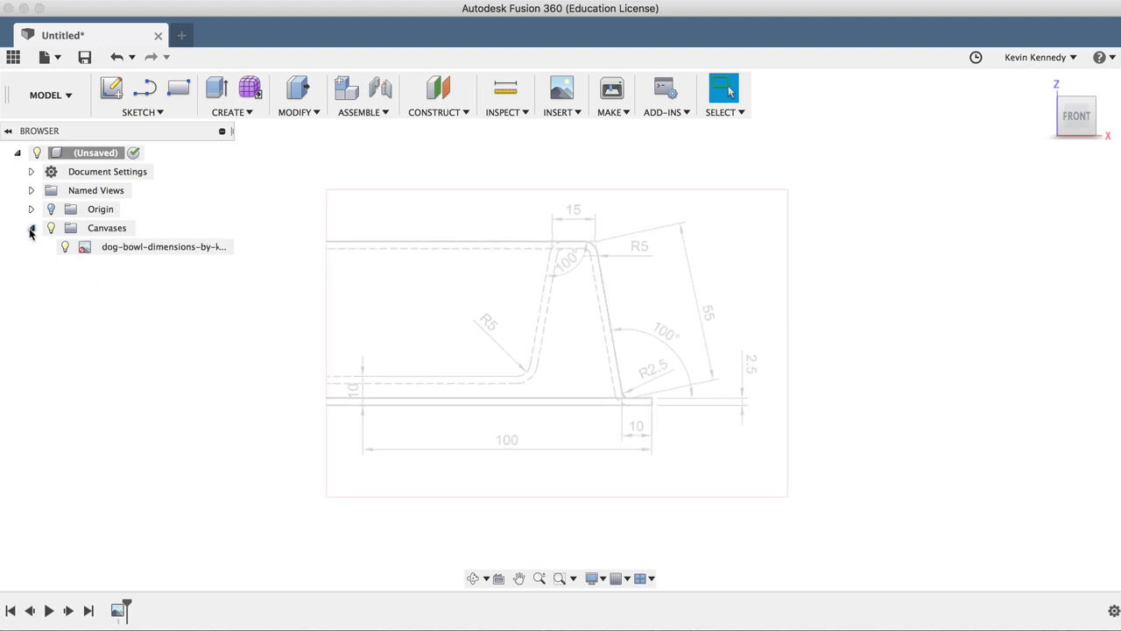
pyautogui.rightClick(159, 256)
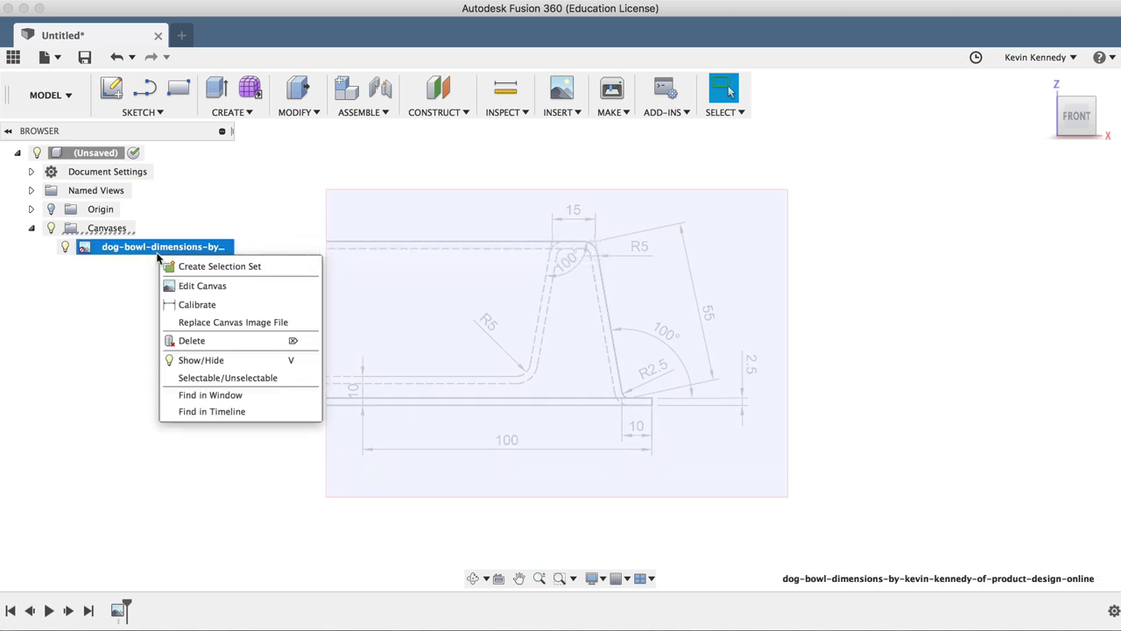
pyautogui.click(233, 312)
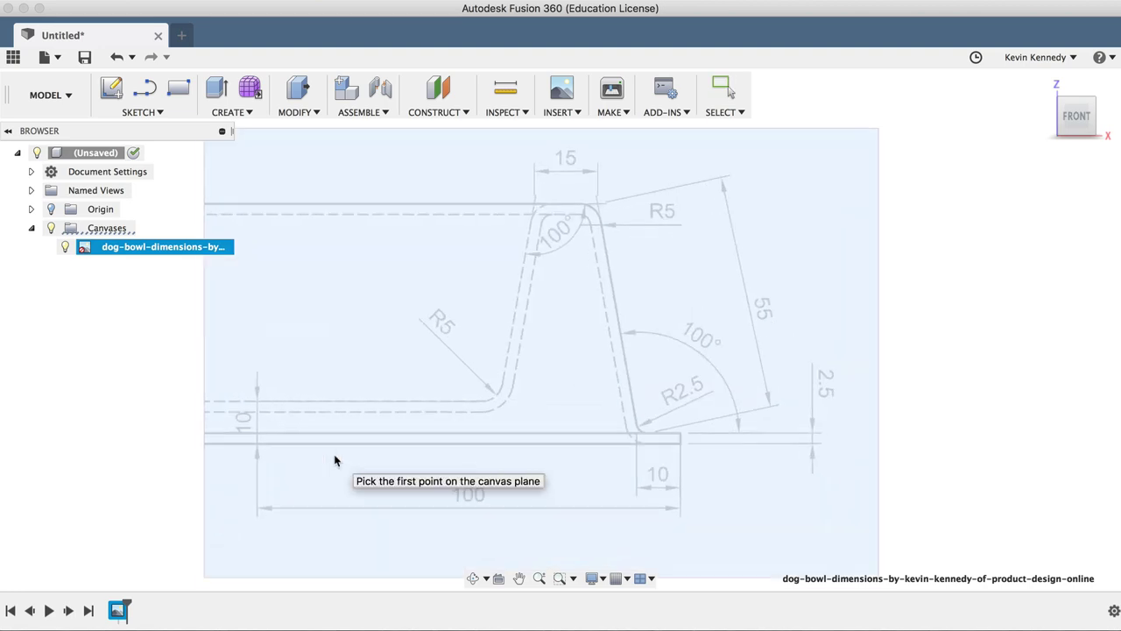
pyautogui.click(250, 447)
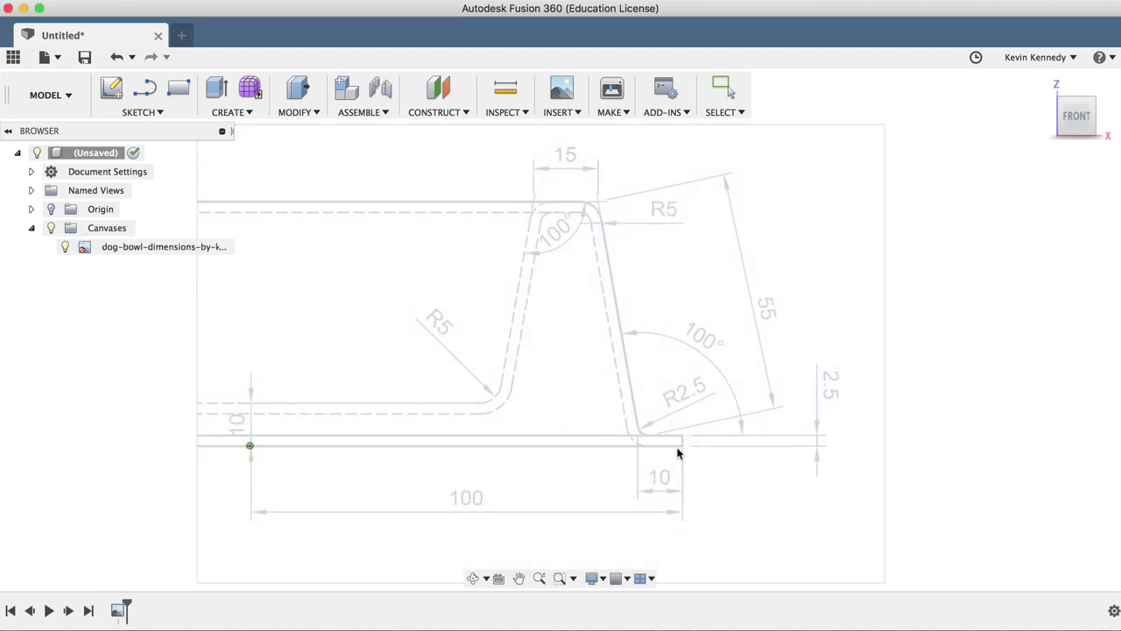
pyautogui.click(682, 447)
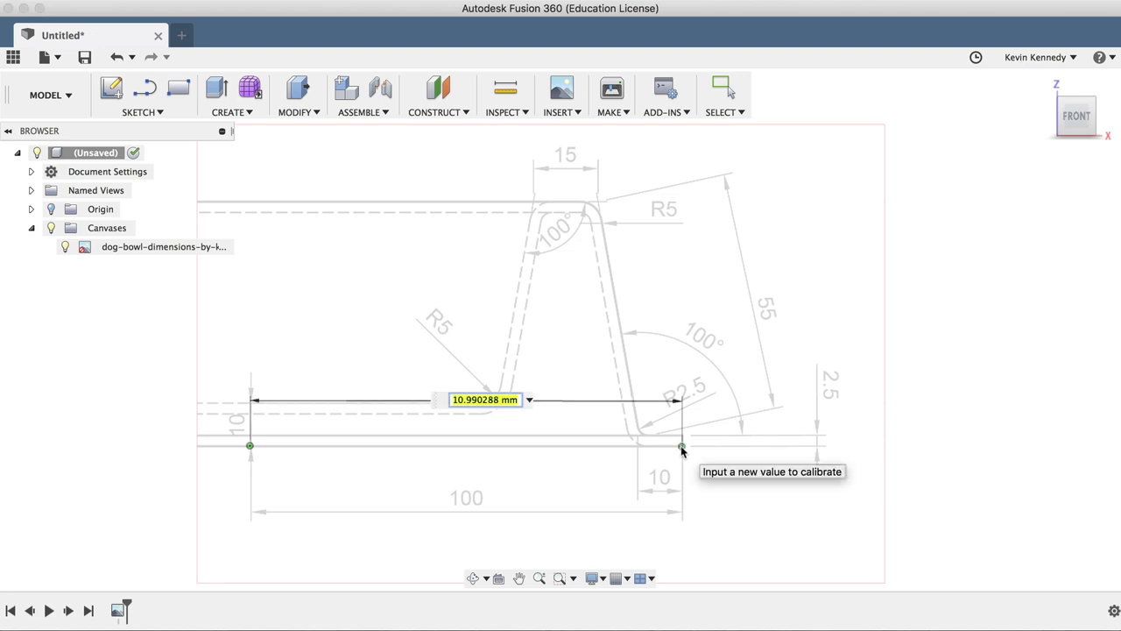
pyautogui.write('100')
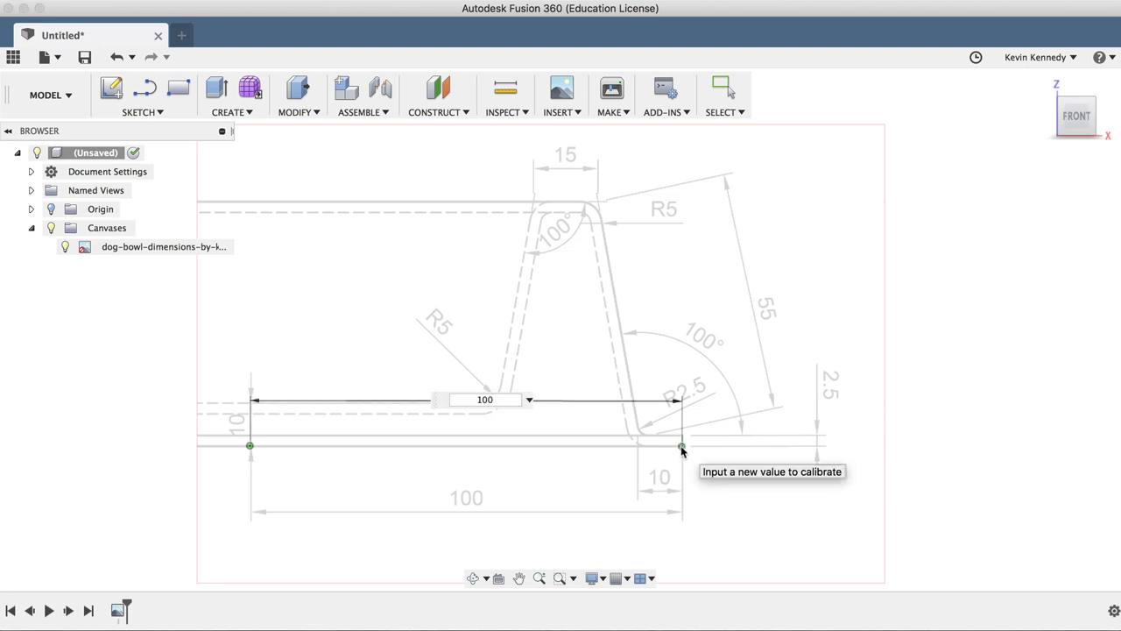
pyautogui.press('Return')
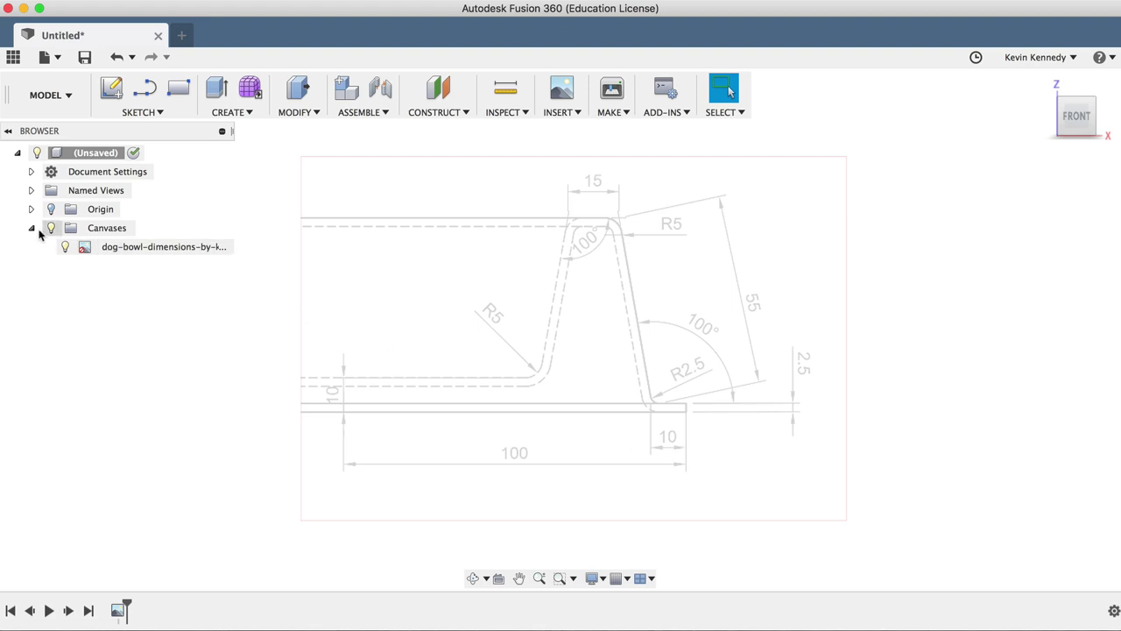
# Drag the canvas so the base line's left end lands on the shown origin
pyautogui.click(32, 229)
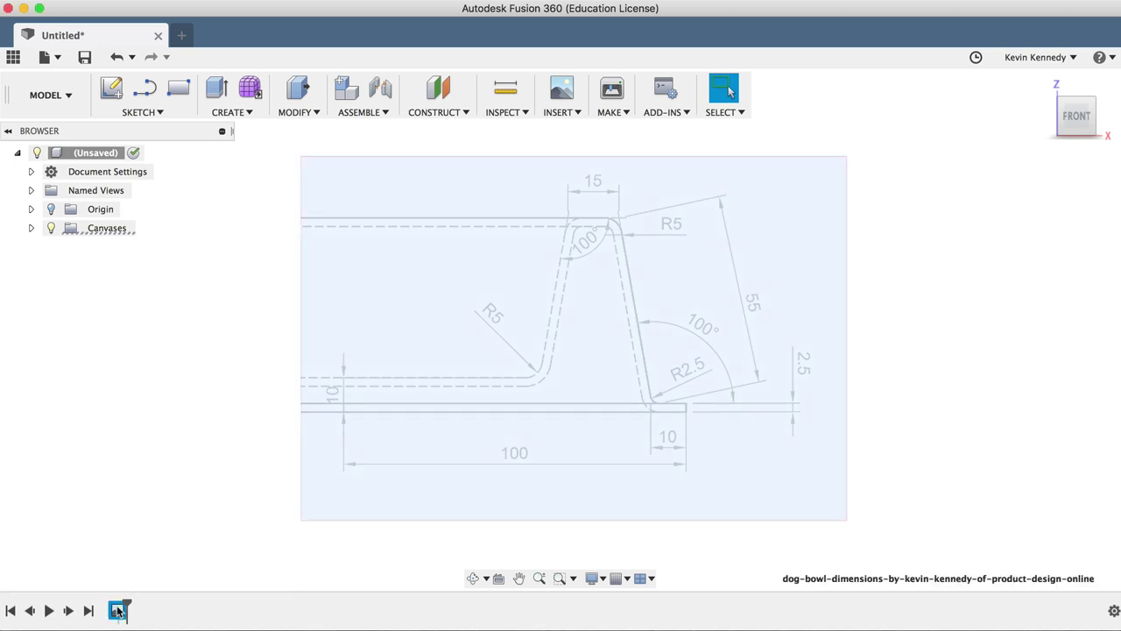
pyautogui.doubleClick(118, 610)
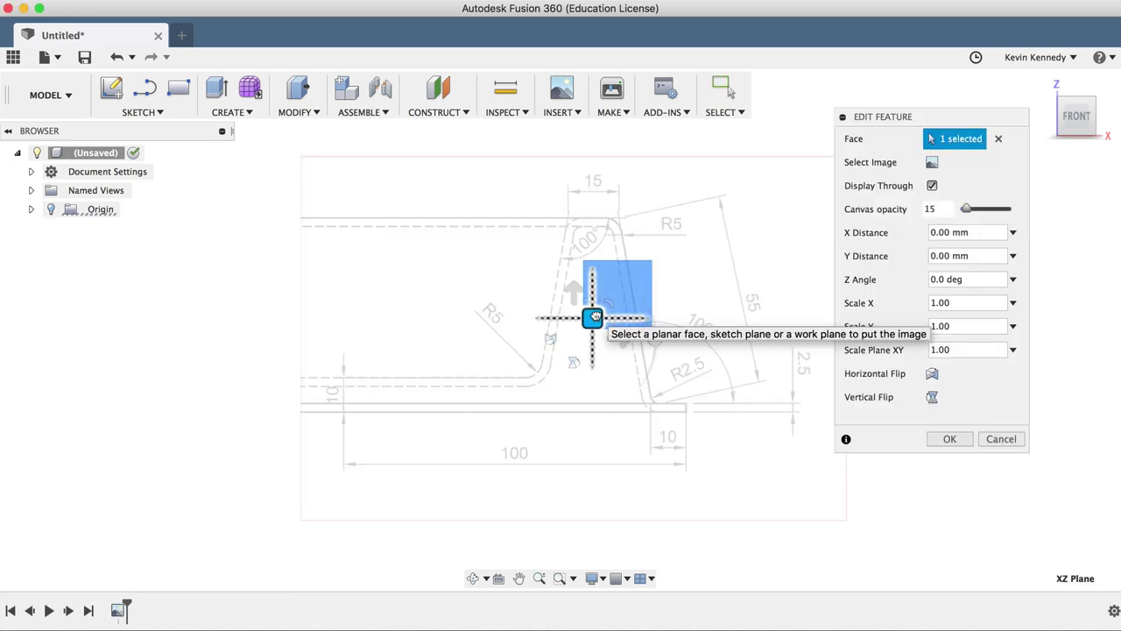
pyautogui.moveTo(595, 317); pyautogui.dragTo(711, 268)
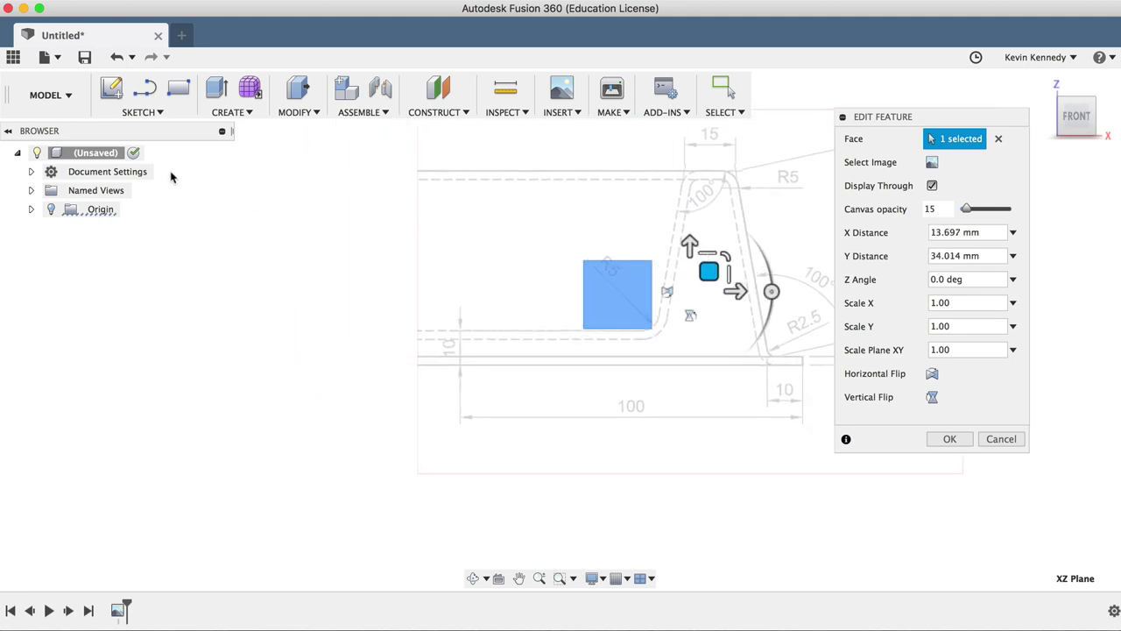
pyautogui.click(50, 208)
pyautogui.moveTo(708, 271); pyautogui.dragTo(822, 244)
pyautogui.click(948, 439)
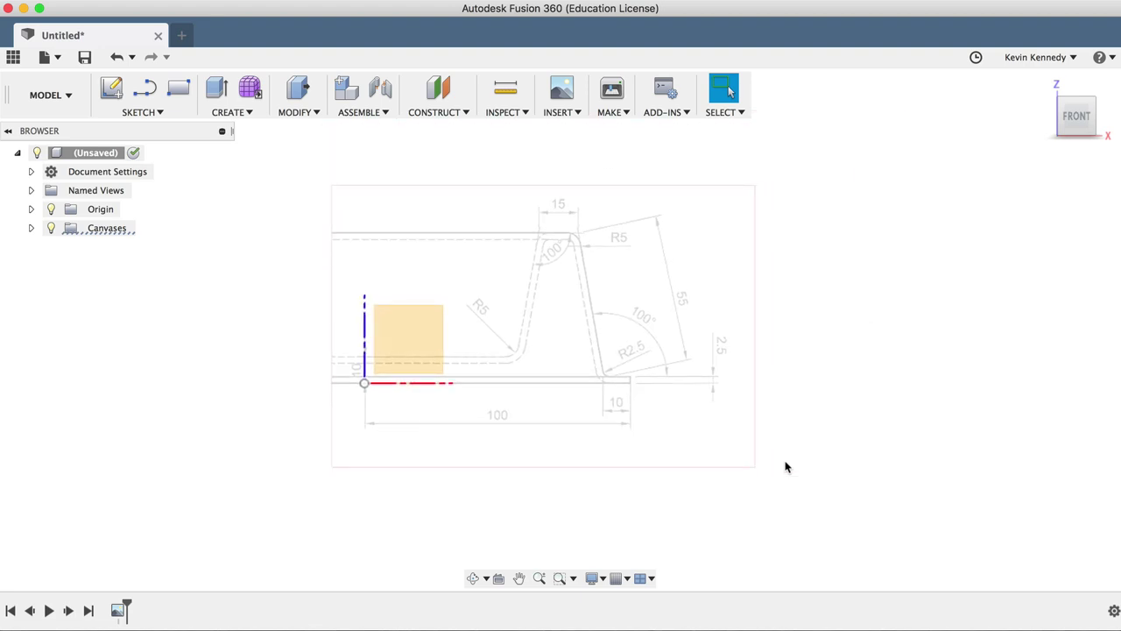
# Start a line sketch on the canvas plane and draw the base line from the origin
pyautogui.press('l')
pyautogui.click(377, 383)
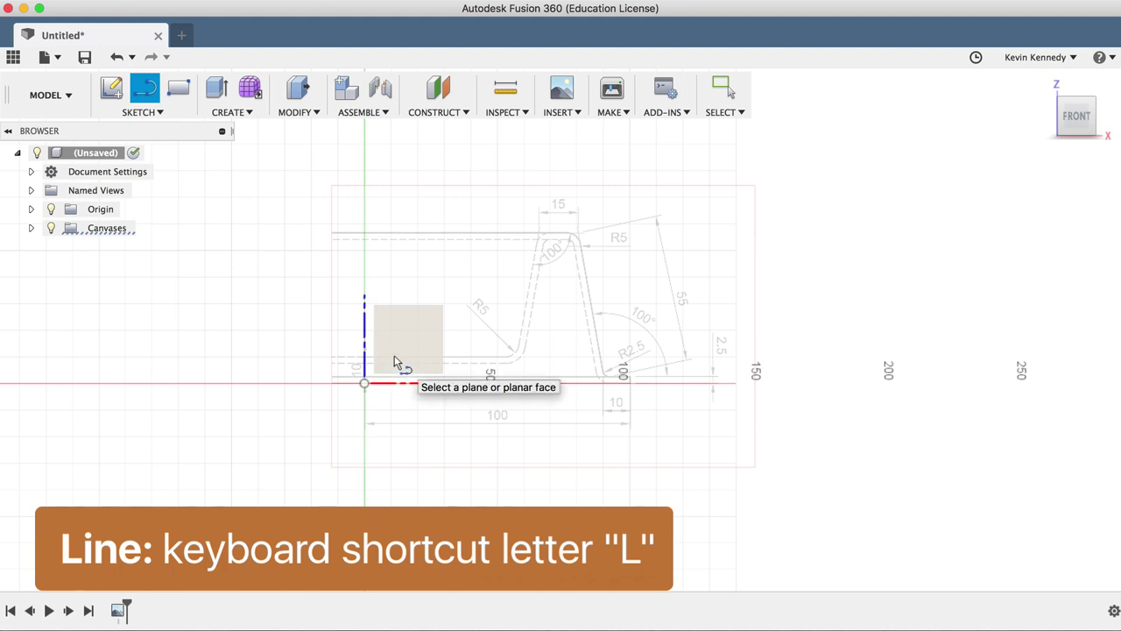
pyautogui.click(395, 361)
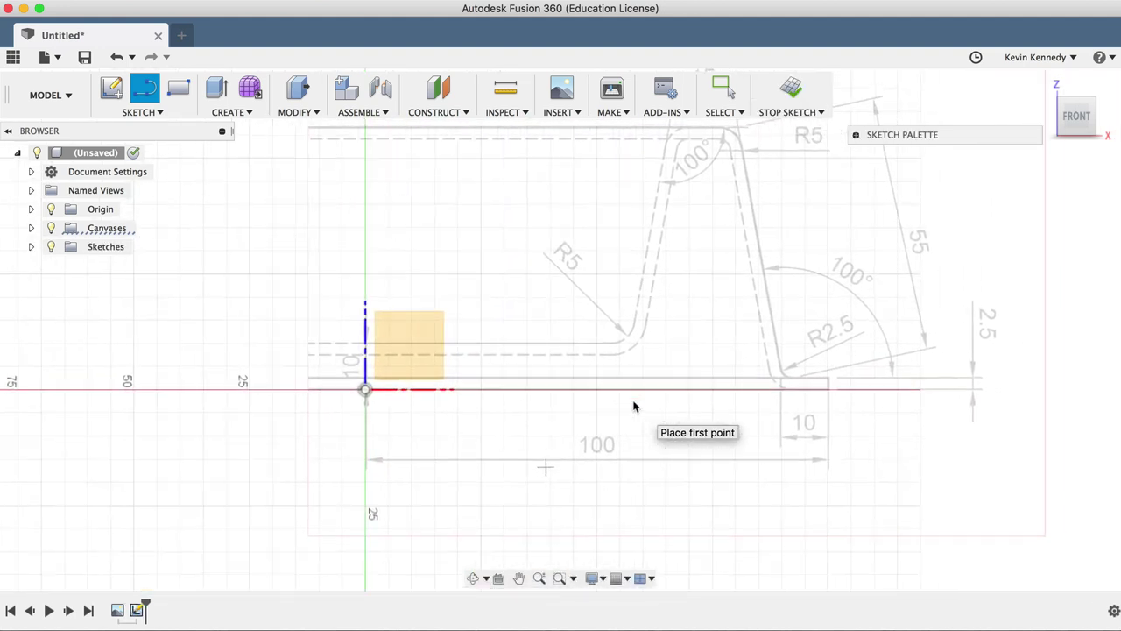
pyautogui.click(355, 391)
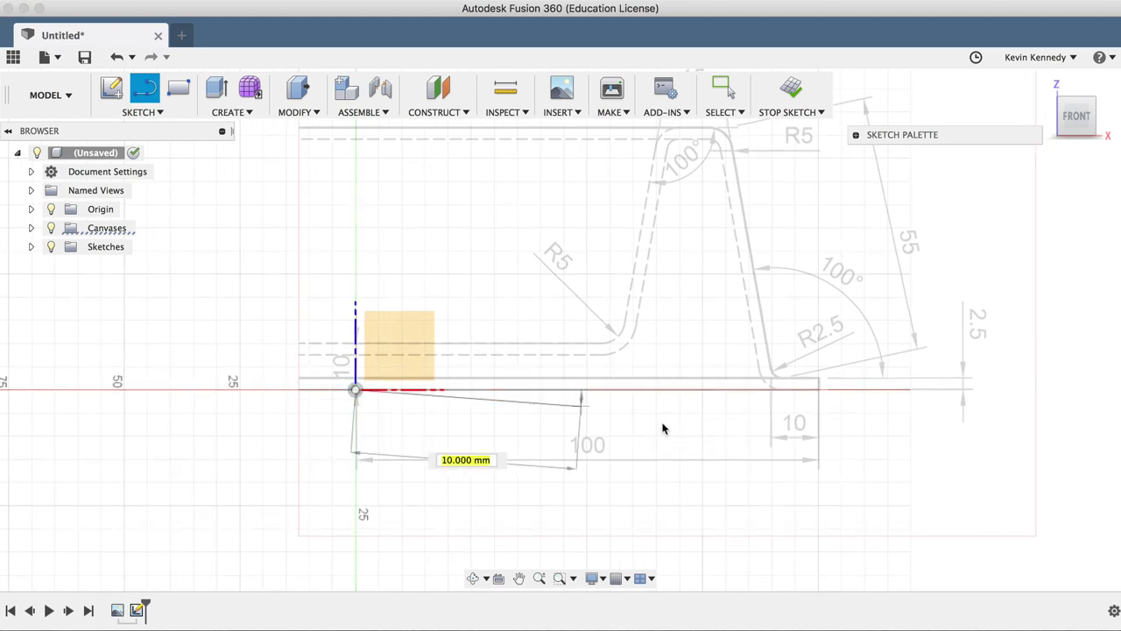
pyautogui.click(818, 392)
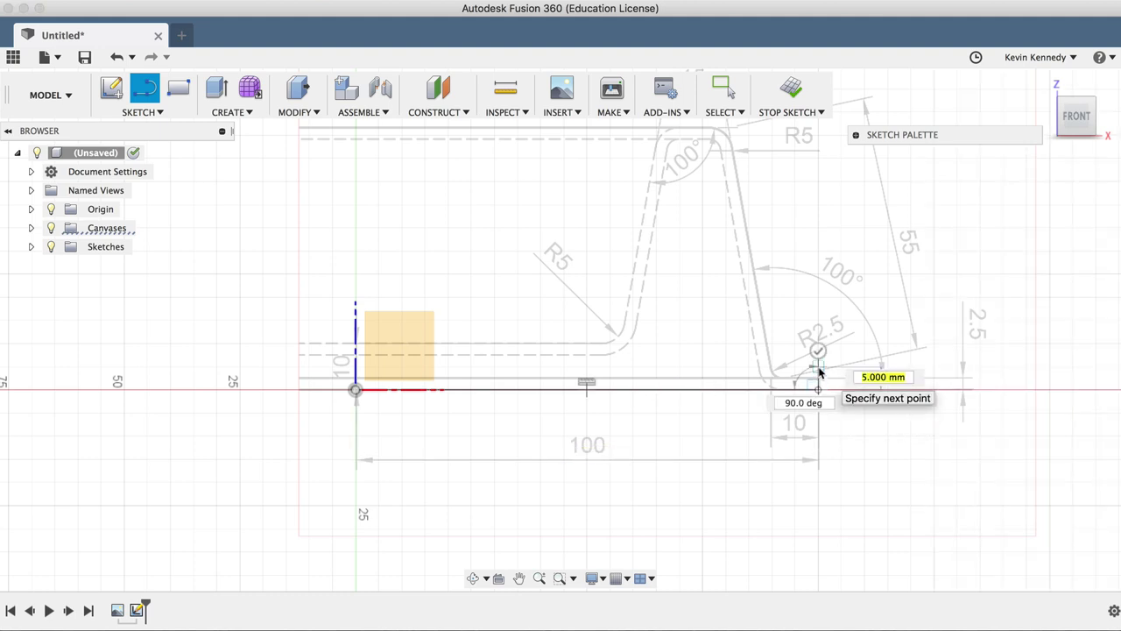
# Add a 2.5 mm vertical segment followed by a 10 mm horizontal segment
pyautogui.write('2.5')
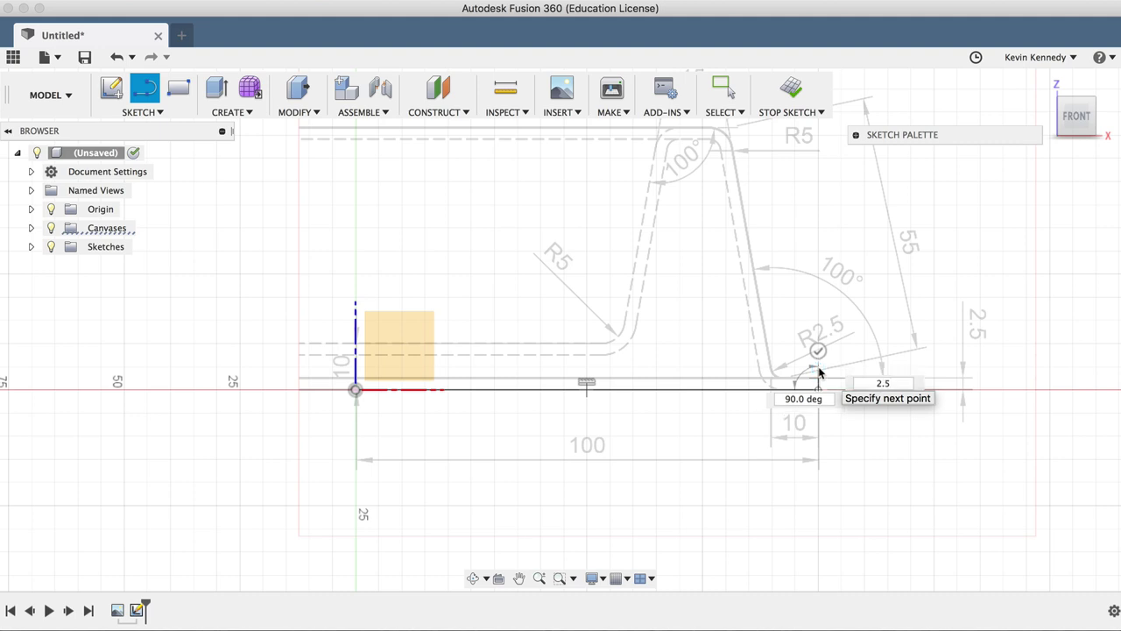
pyautogui.press('Tab')
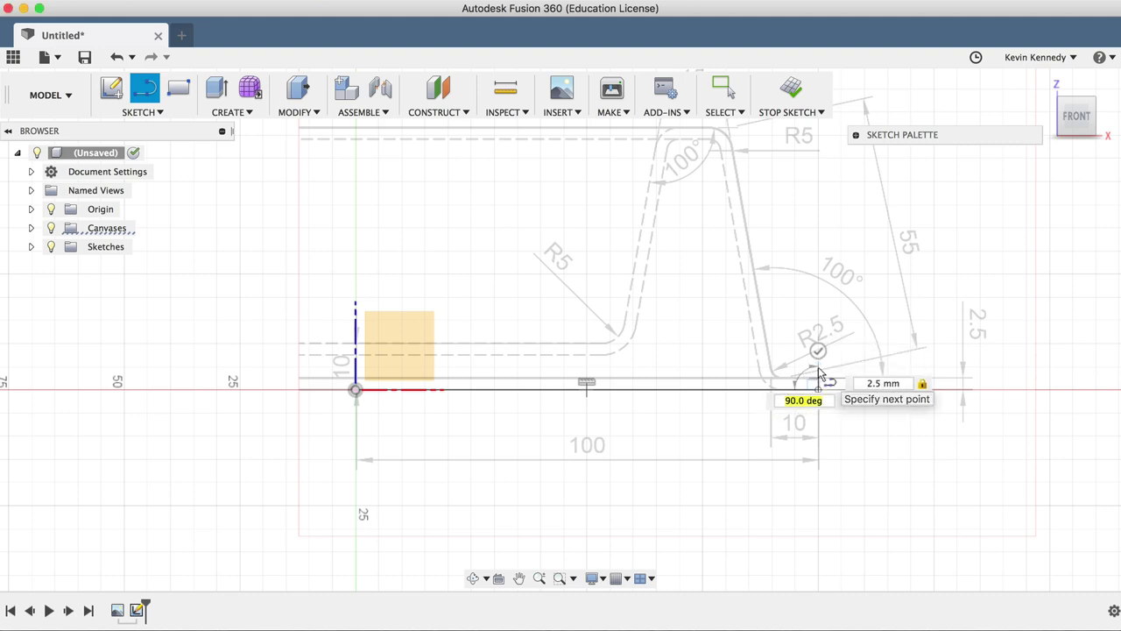
pyautogui.press('Return')
pyautogui.write('10')
pyautogui.press('Tab')
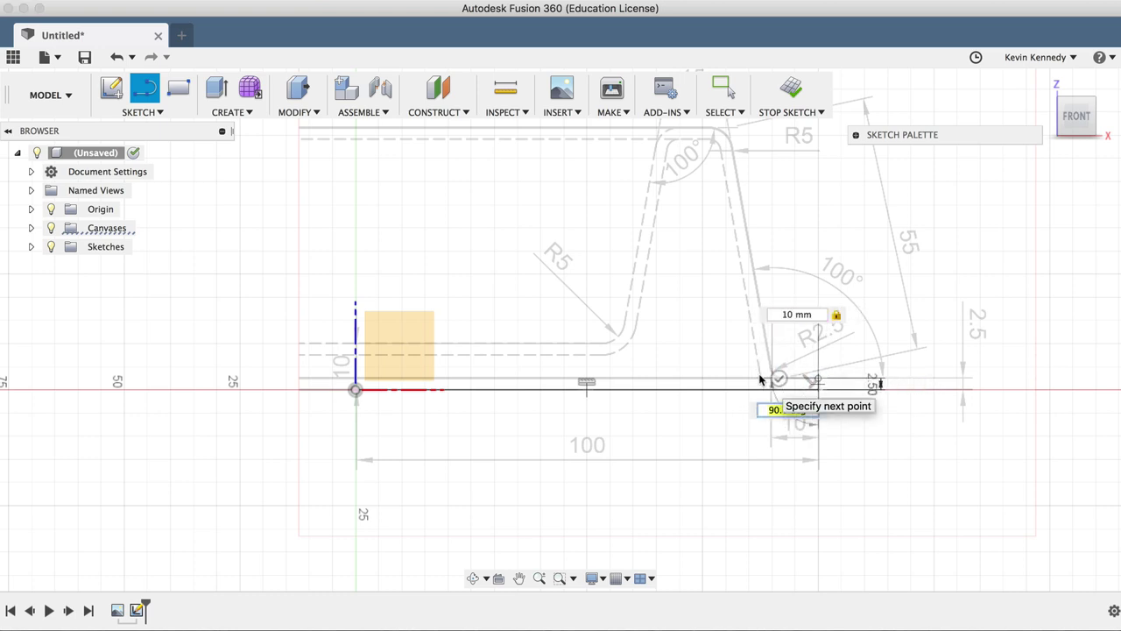
pyautogui.press('Return')
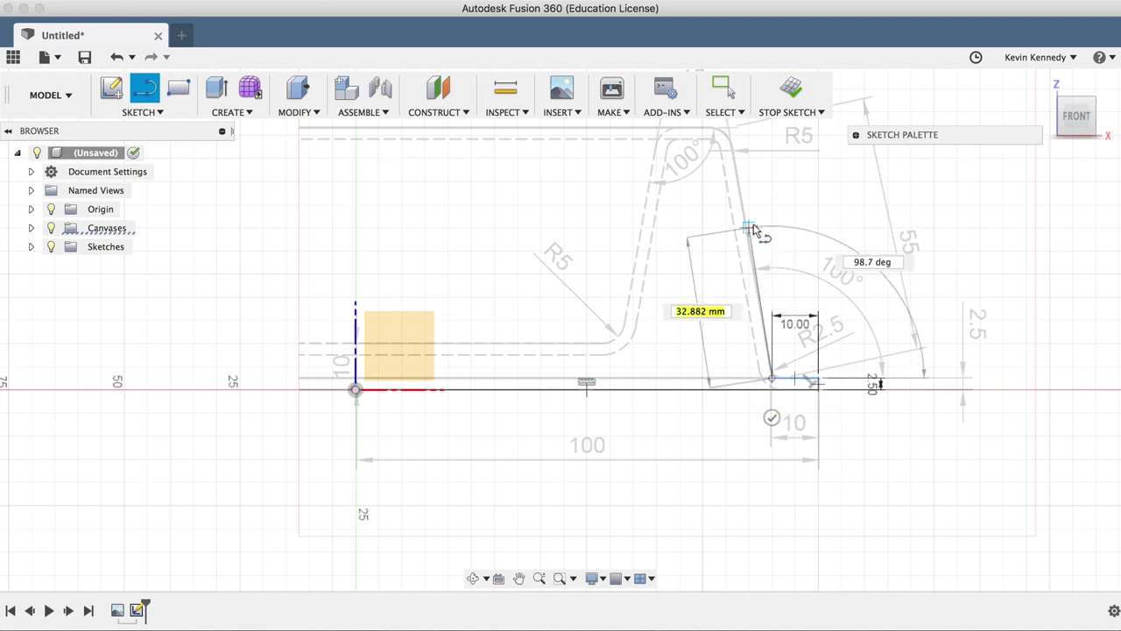
# Draw the 55 mm outer wall at 100° and the 15 mm flat rim
pyautogui.write('55')
pyautogui.press('Tab')
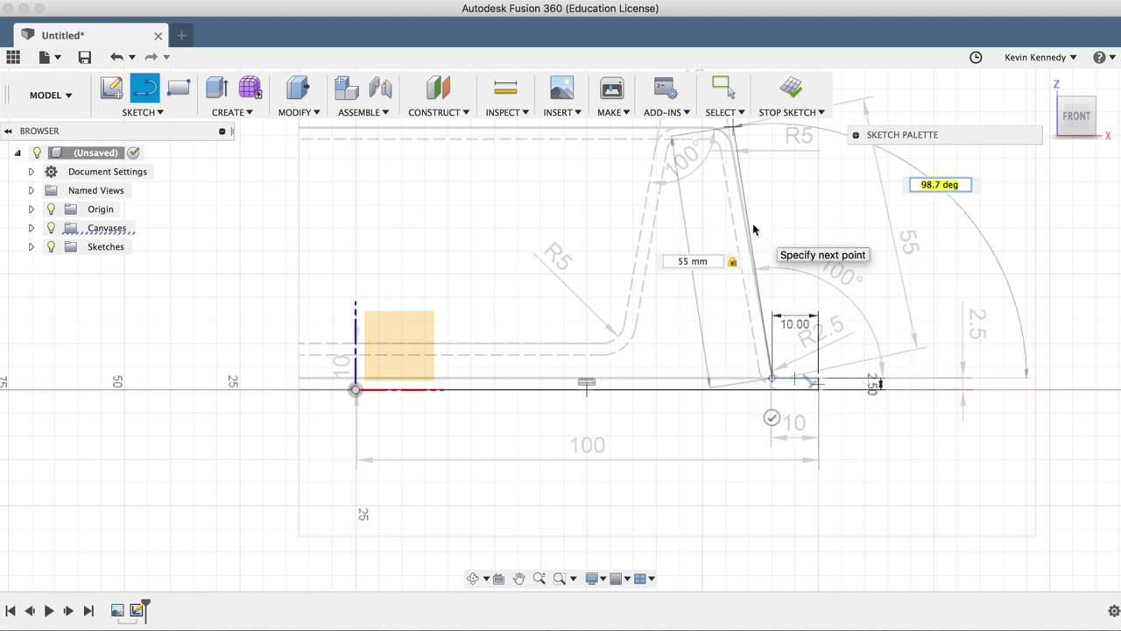
pyautogui.write('100')
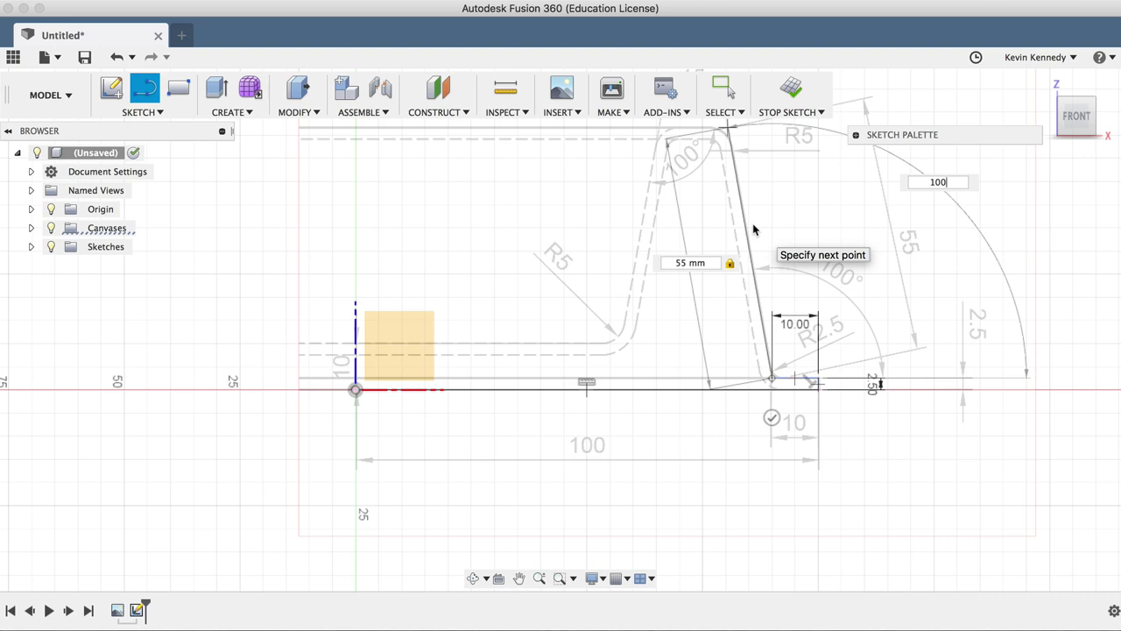
pyautogui.press('Tab')
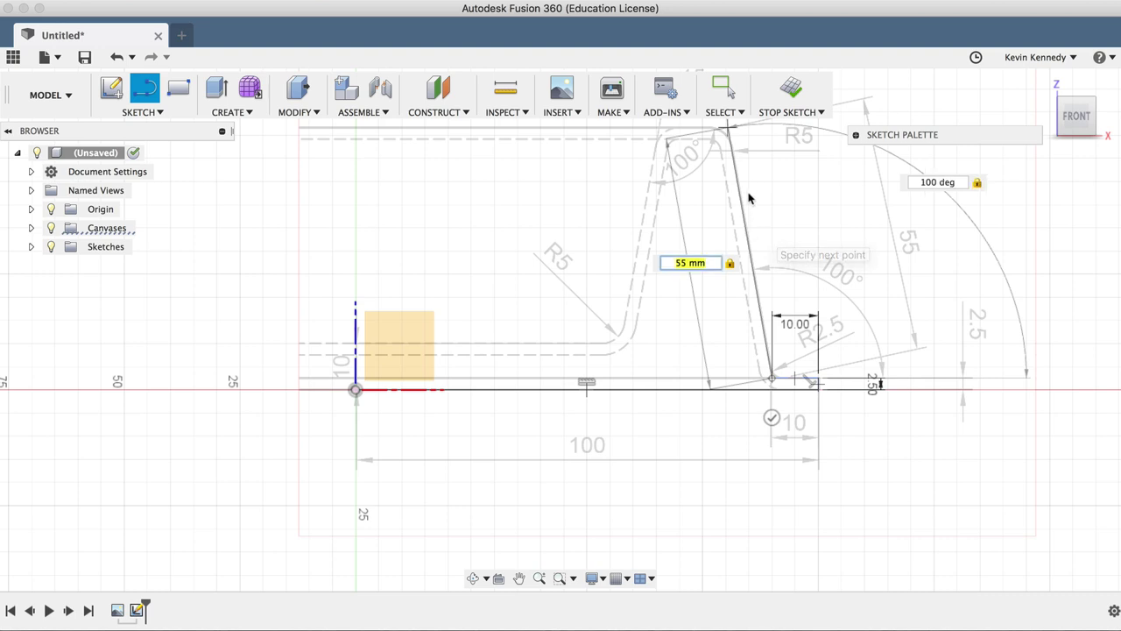
pyautogui.click(716, 155)
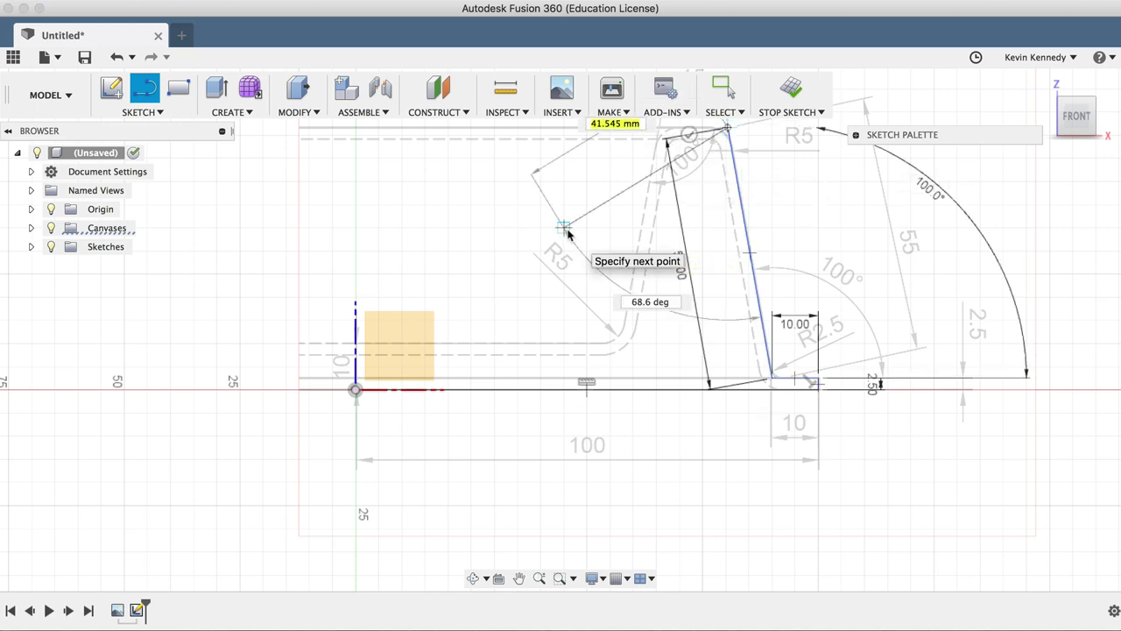
pyautogui.scroll(-5, 568, 234)
pyautogui.scroll(5, 567, 233)
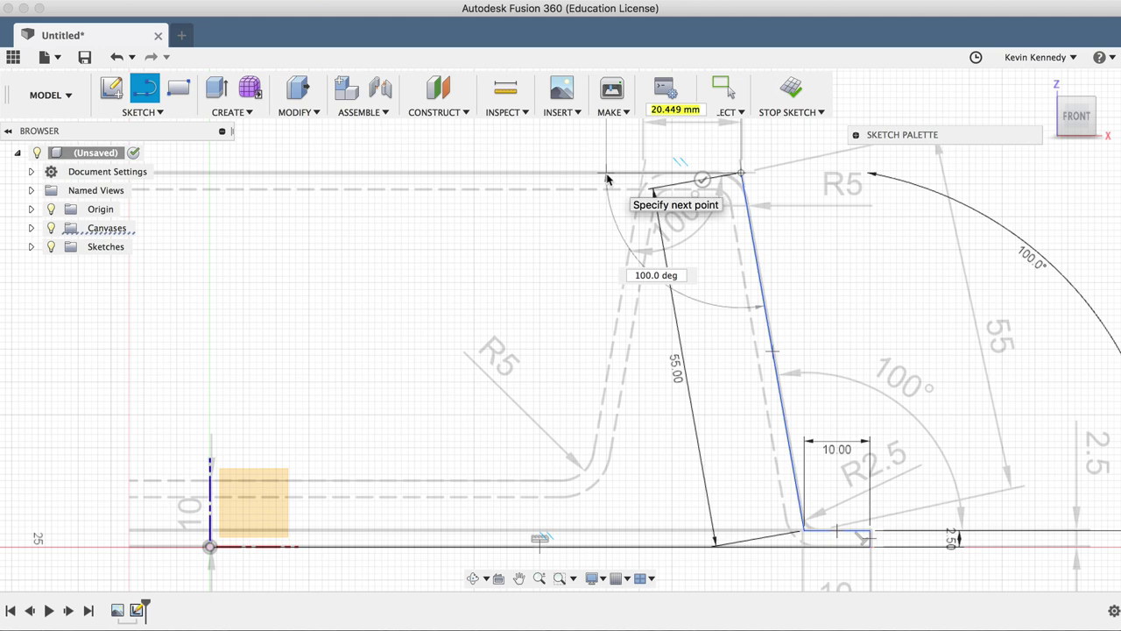
pyautogui.write('15')
pyautogui.press('Tab')
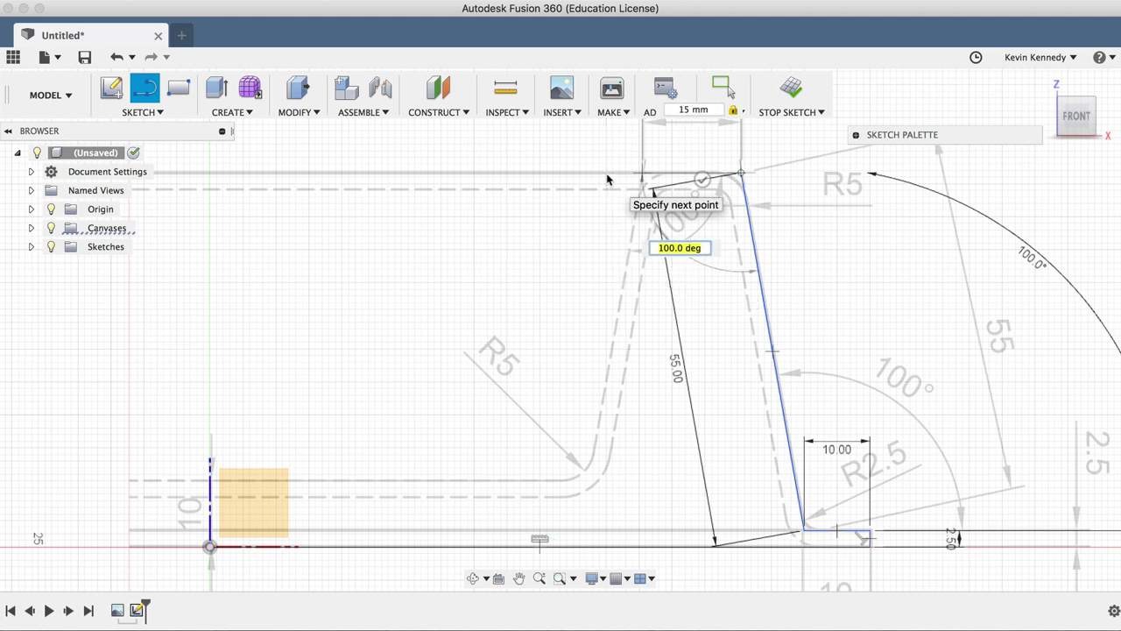
pyautogui.press('Return')
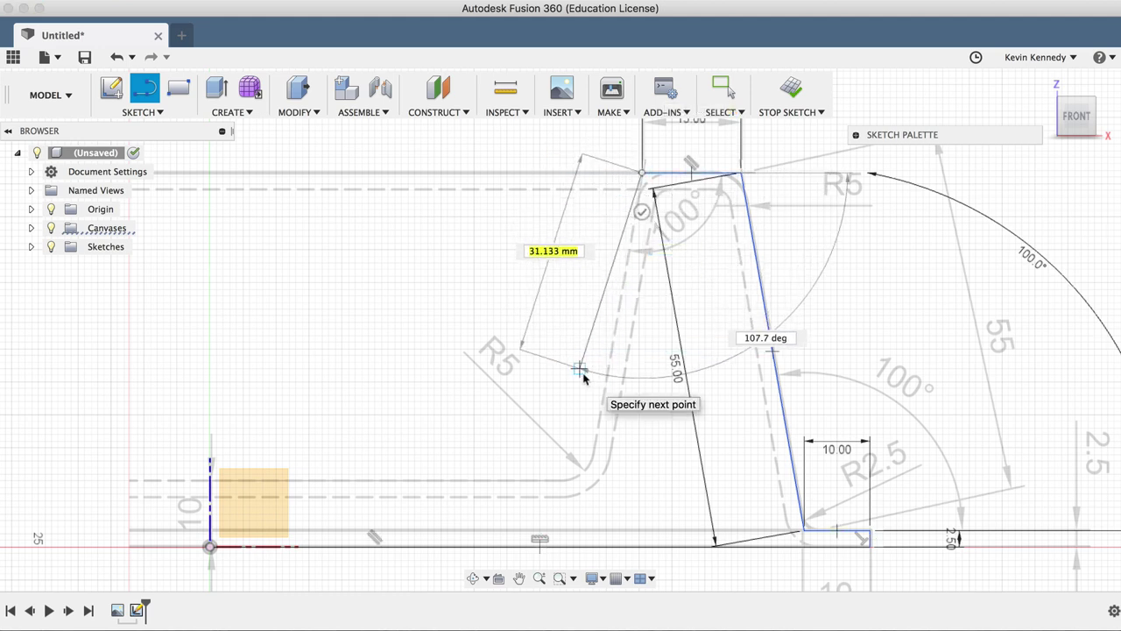
# Draw the inner wall at 100° down near the lower fillet
pyautogui.press('Tab')
pyautogui.write('100')
pyautogui.press('Tab')
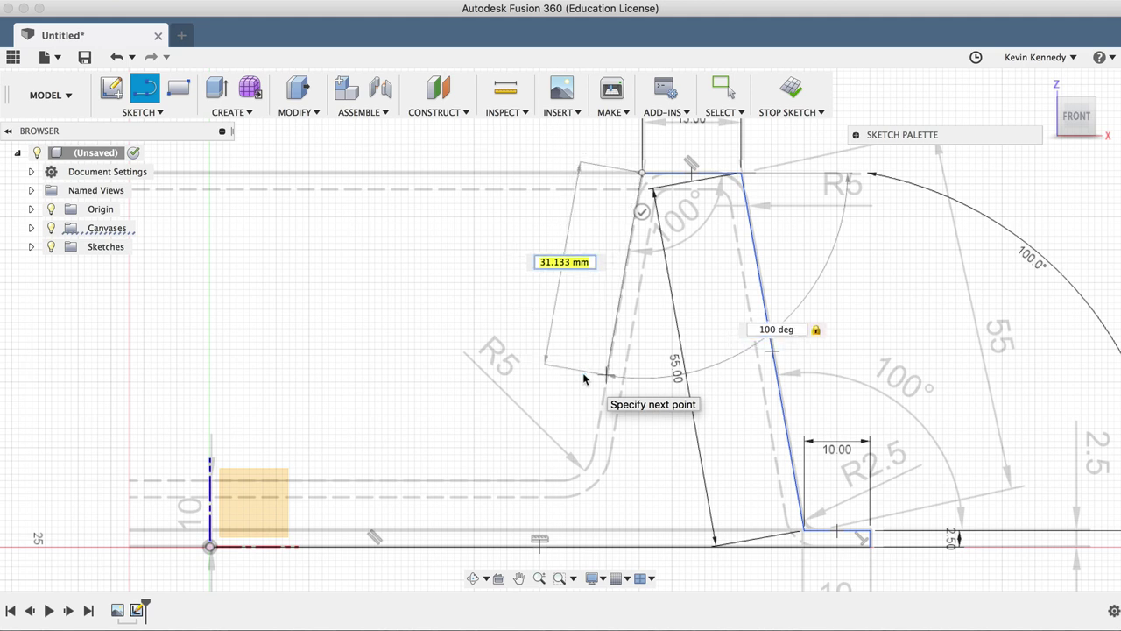
pyautogui.click(585, 504)
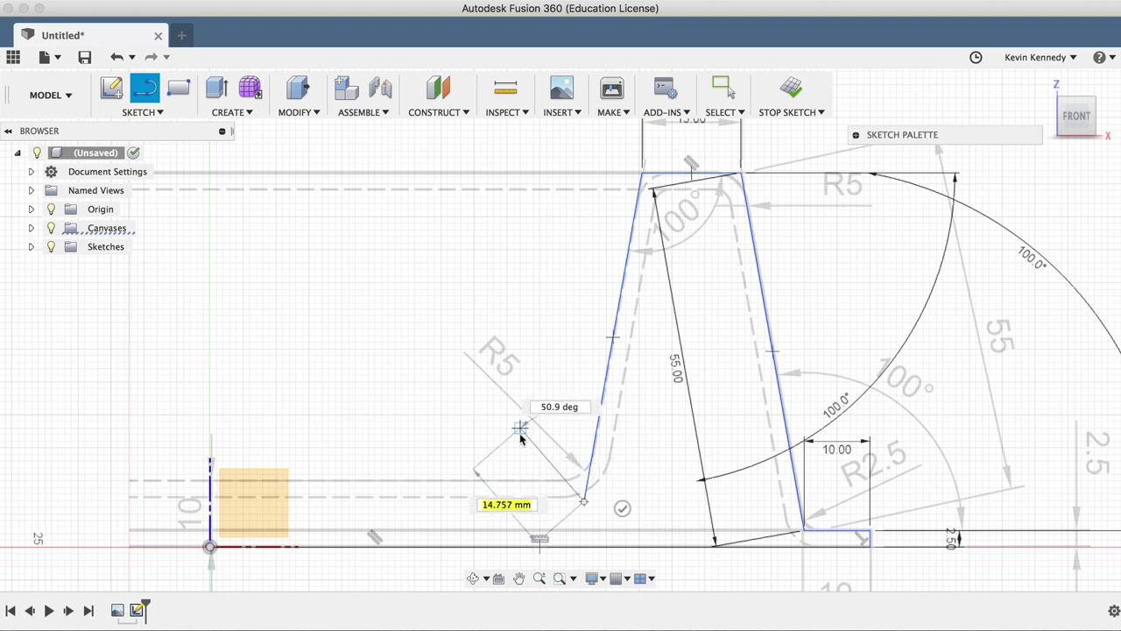
pyautogui.press('Escape')
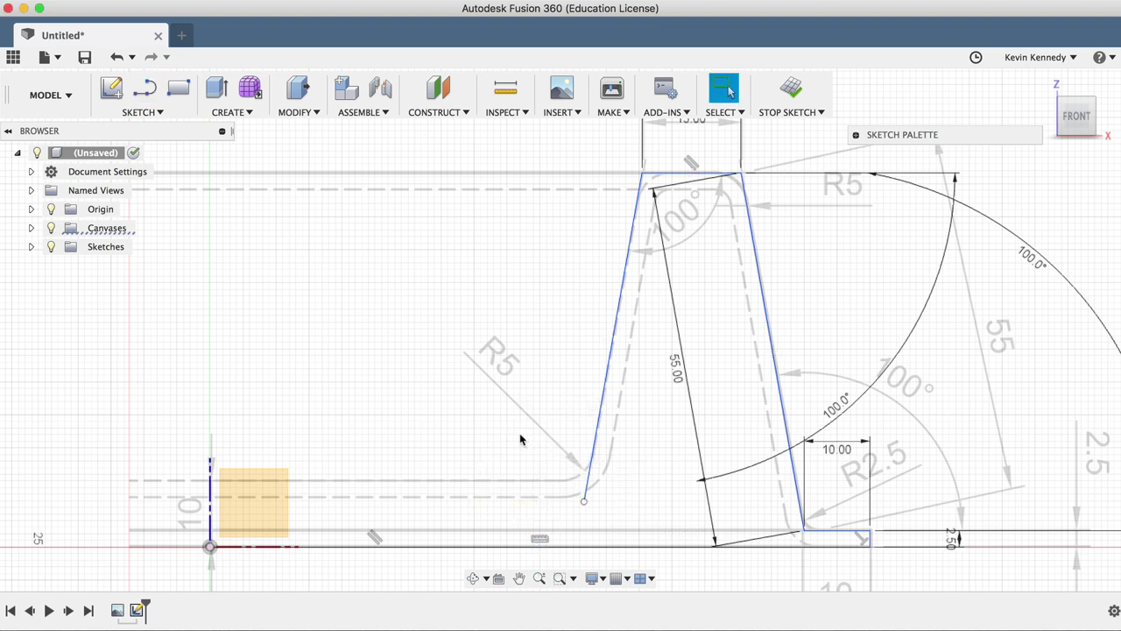
# Draw a 10 mm vertical line up from the origin and close the profile at the inner wall
pyautogui.press('l')
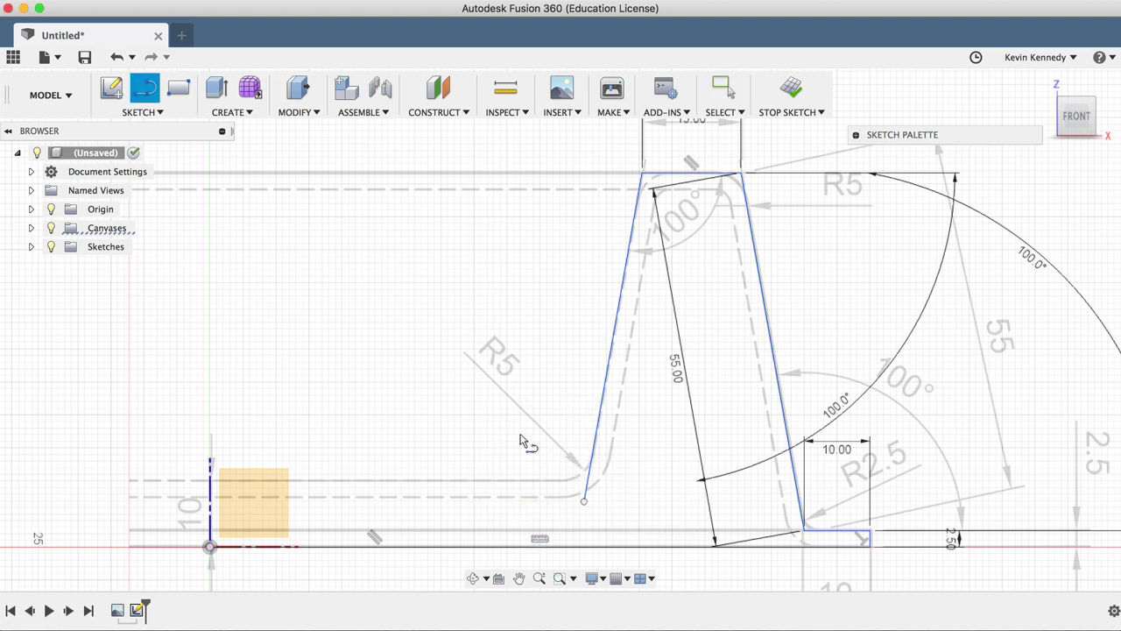
pyautogui.click(208, 546)
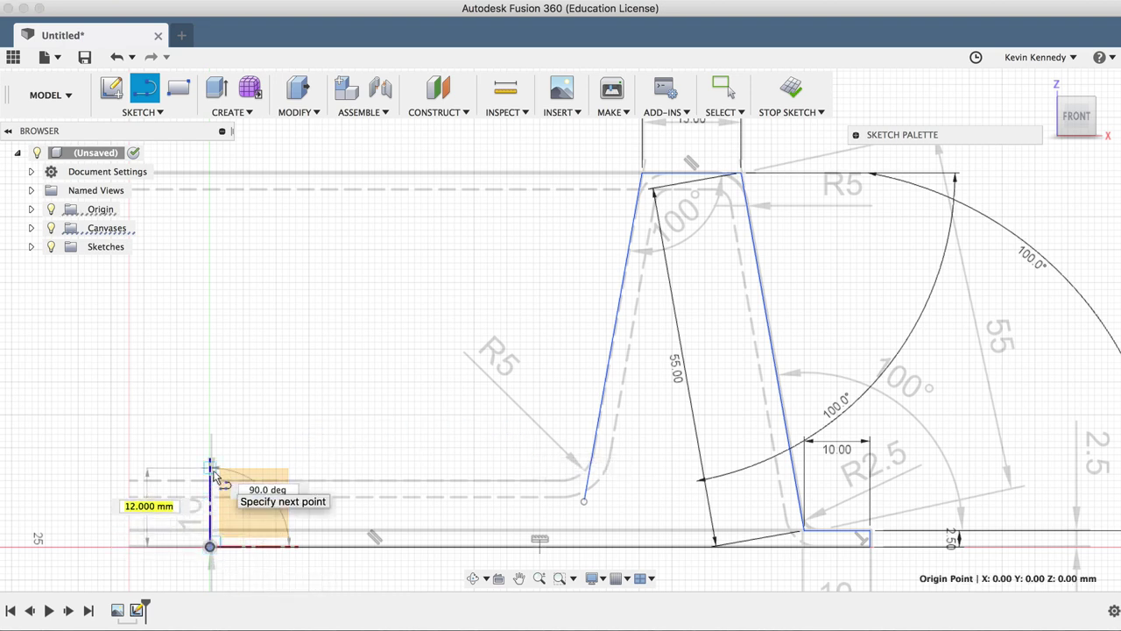
pyautogui.write('10')
pyautogui.press('Tab')
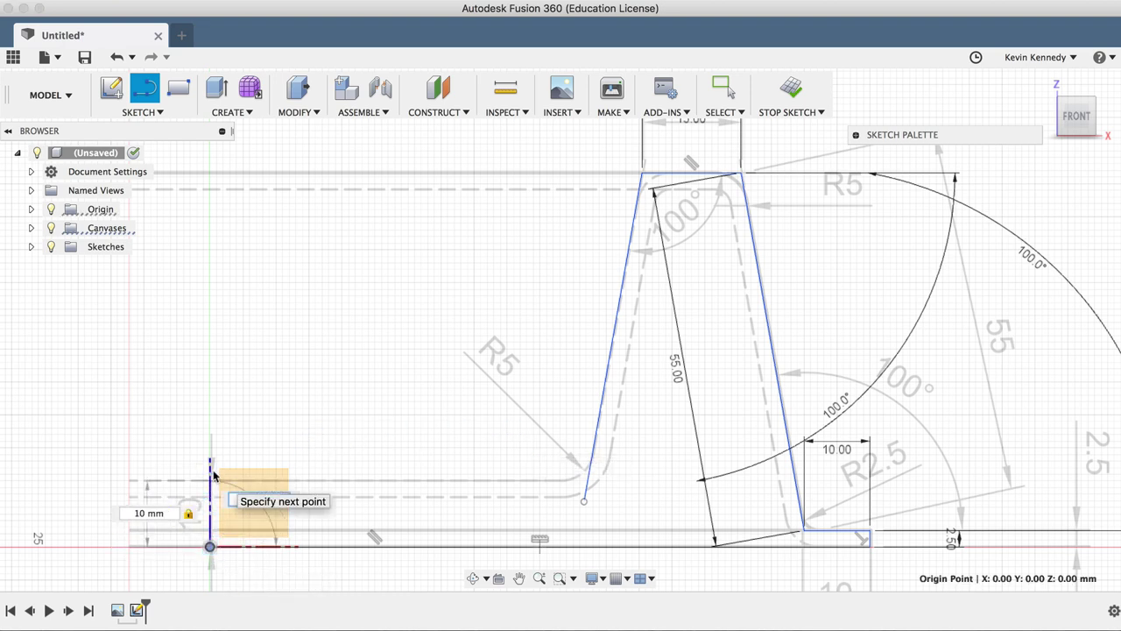
pyautogui.click(281, 490)
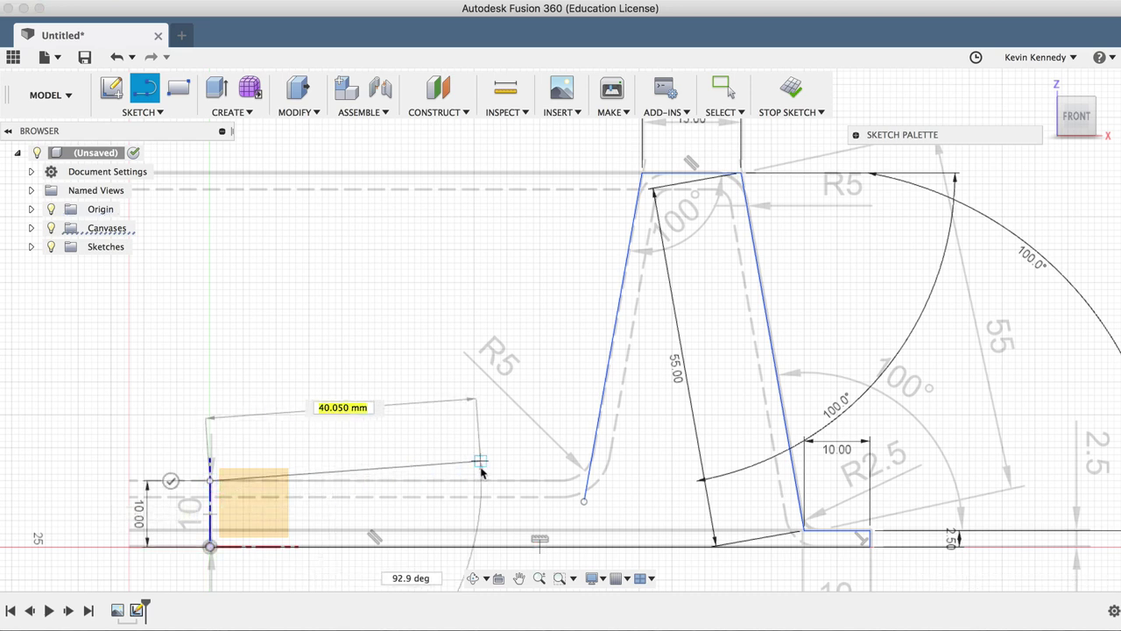
pyautogui.click(588, 483)
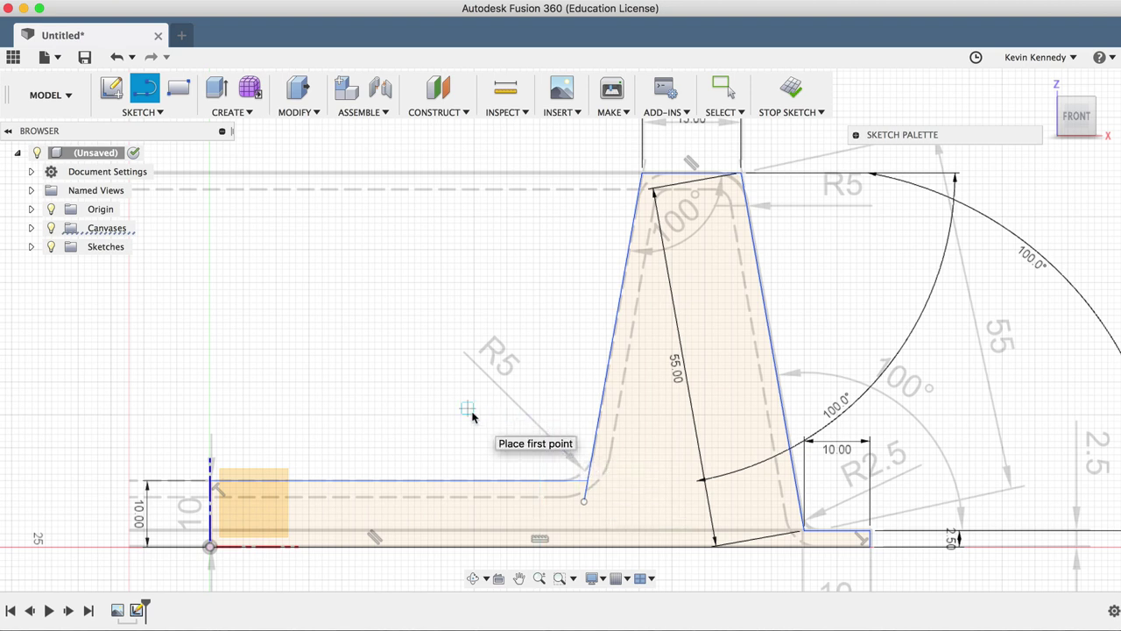
pyautogui.press('Escape')
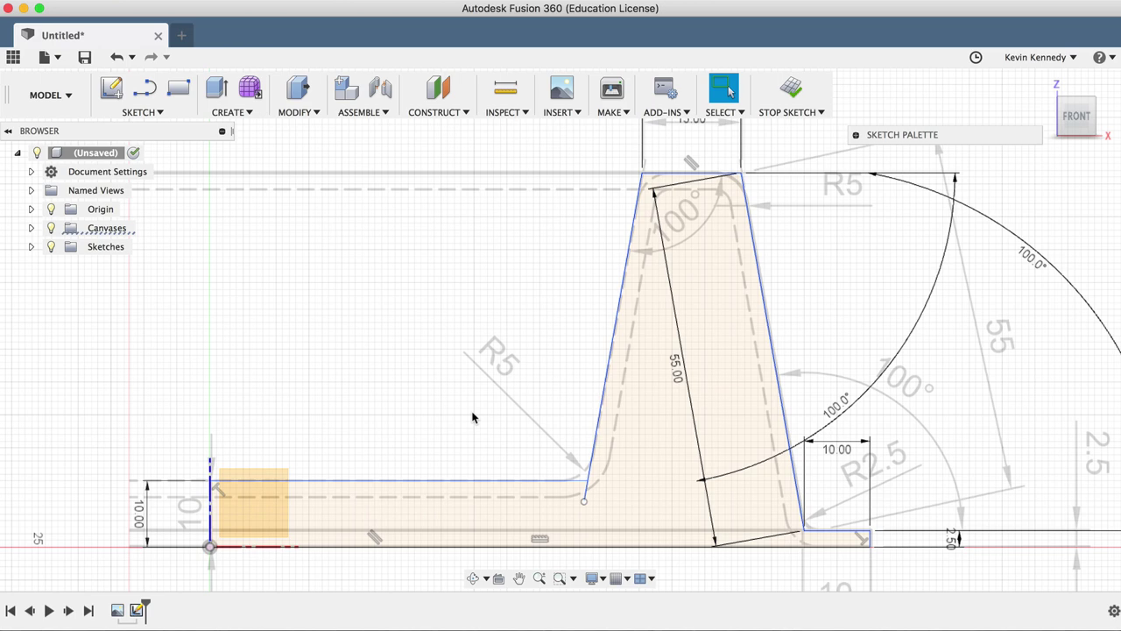
pyautogui.scroll(-2, 472, 417)
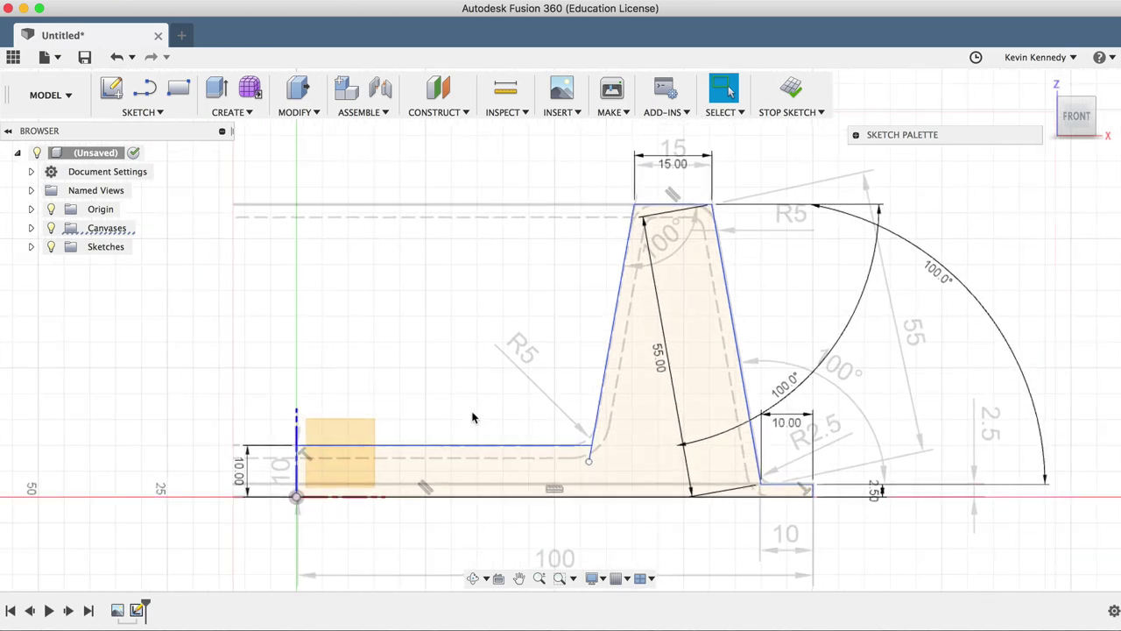
pyautogui.scroll(2, 472, 417)
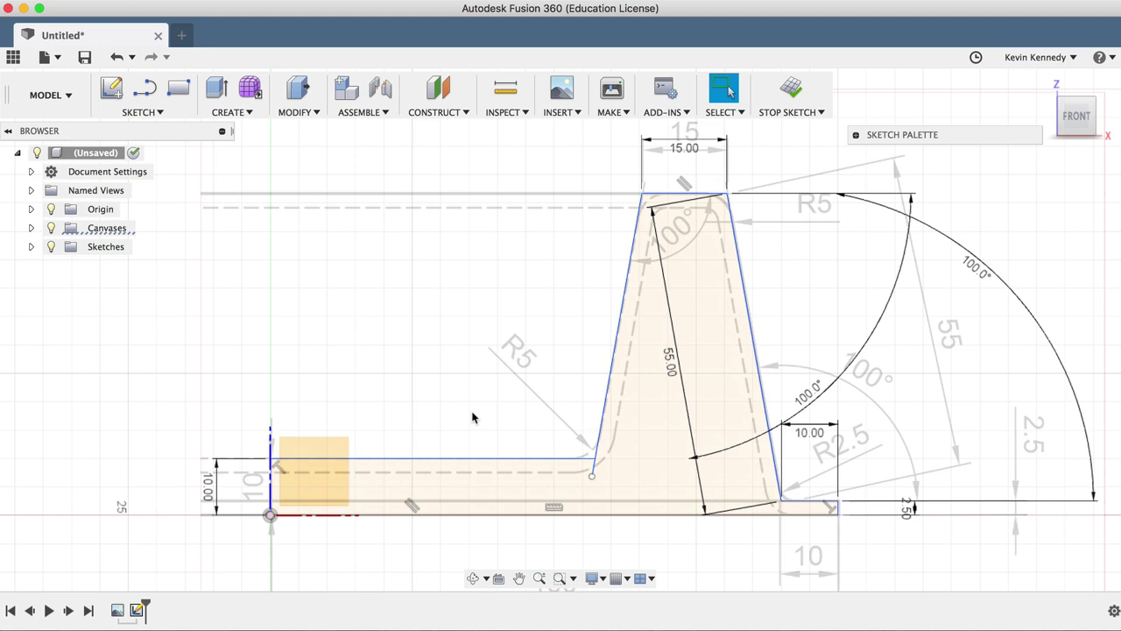
# Trim the stray short segment at the profile's inner corner
pyautogui.press('t')
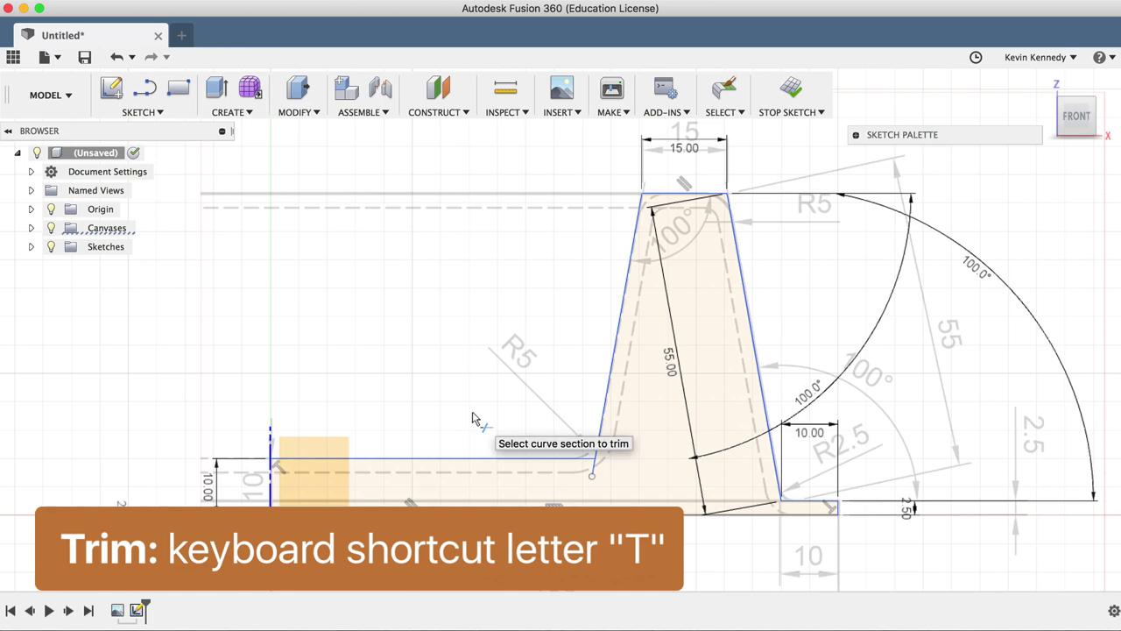
pyautogui.scroll(3, 580, 490)
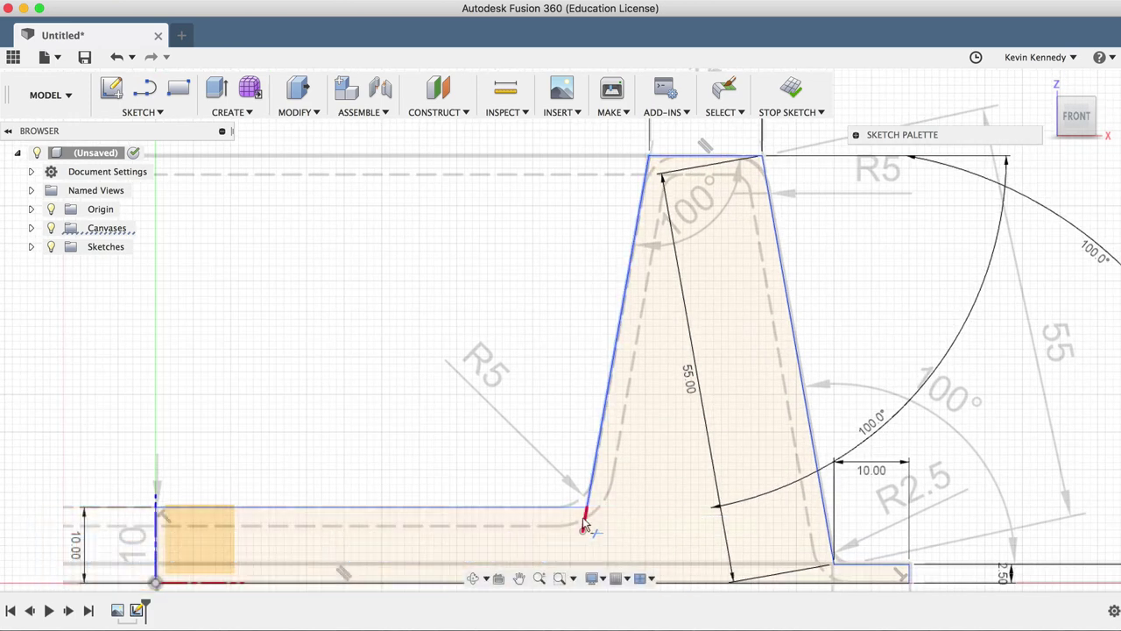
pyautogui.click(586, 523)
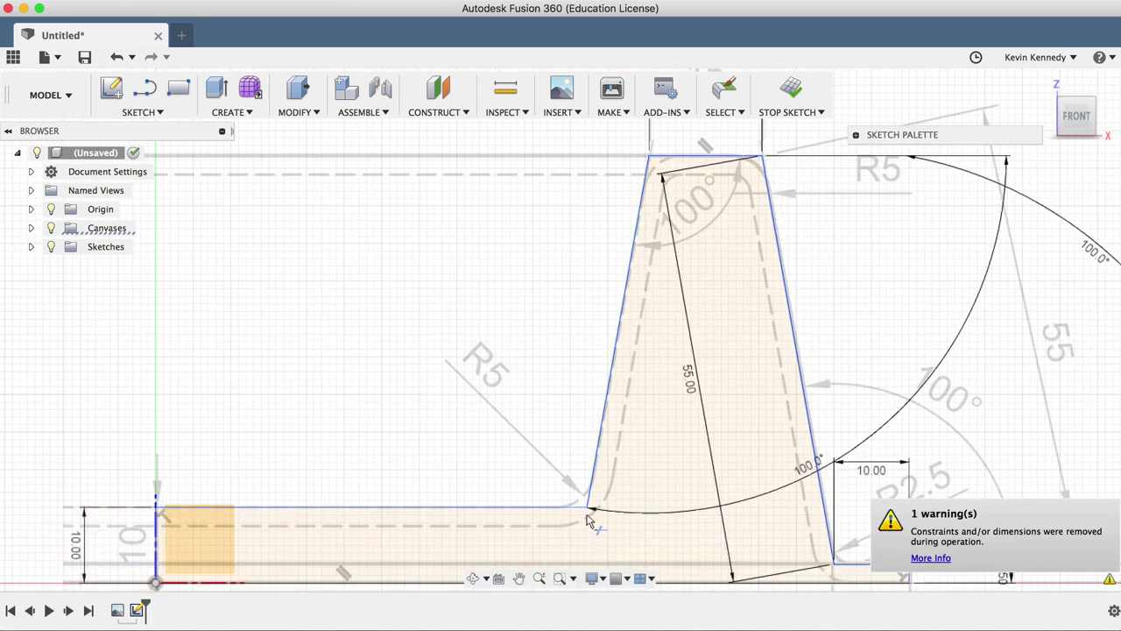
pyautogui.scroll(-3, 507, 418)
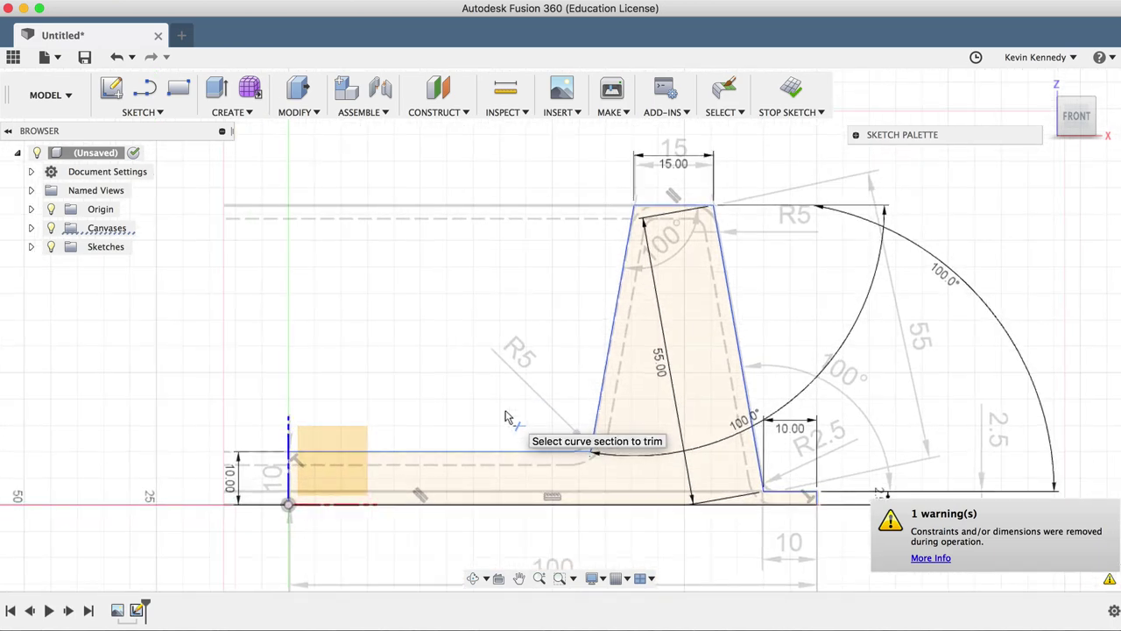
pyautogui.press('Escape')
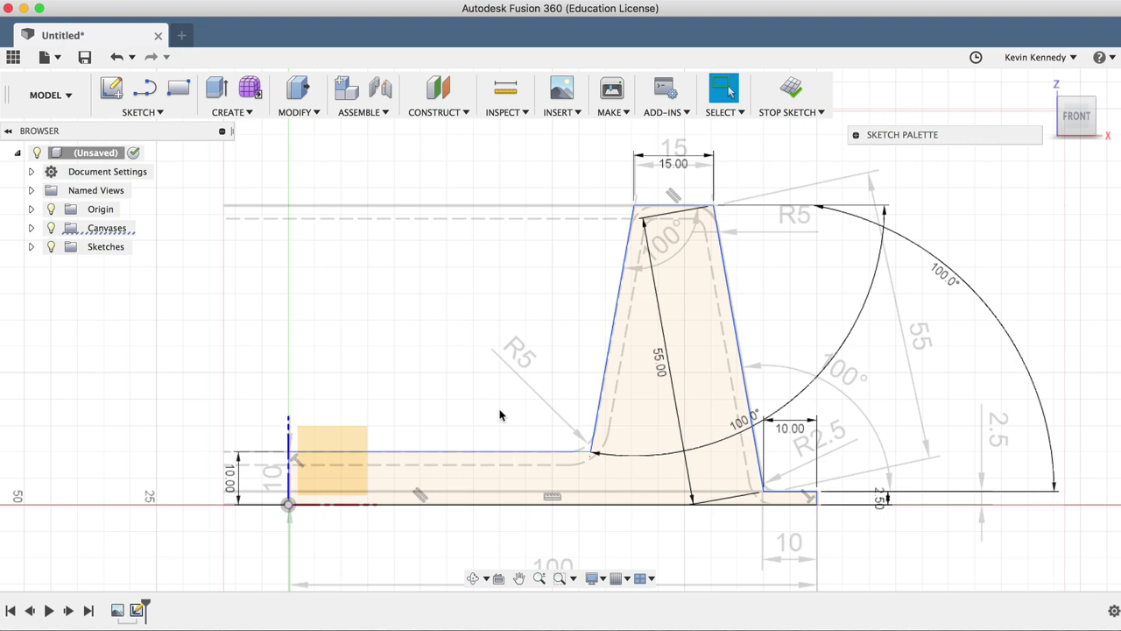
# Constrain the long floor line and 15 mm top line horizontal, then select the 10 mm foot line
pyautogui.click(524, 452)
pyautogui.click(552, 496)
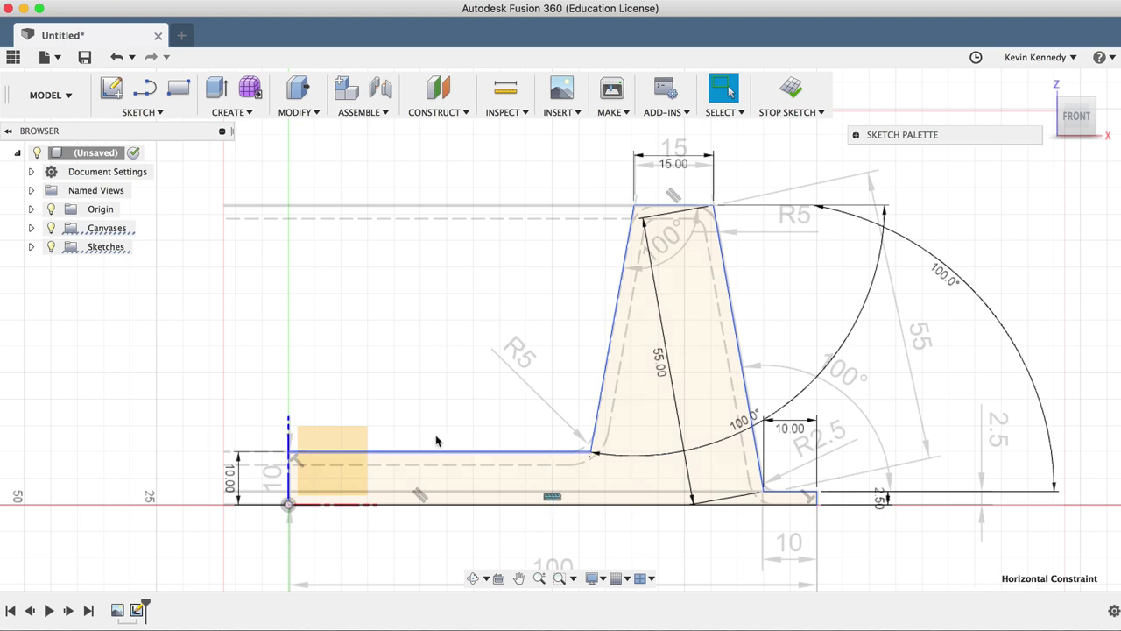
pyautogui.click(296, 461)
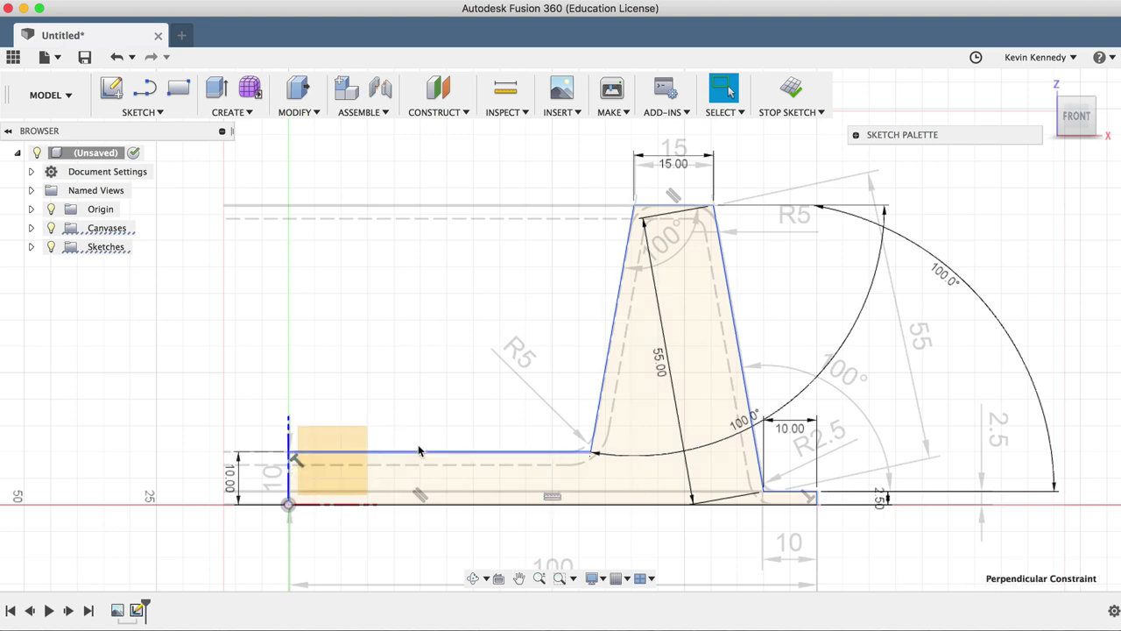
pyautogui.click(473, 452)
pyautogui.rightClick(473, 452)
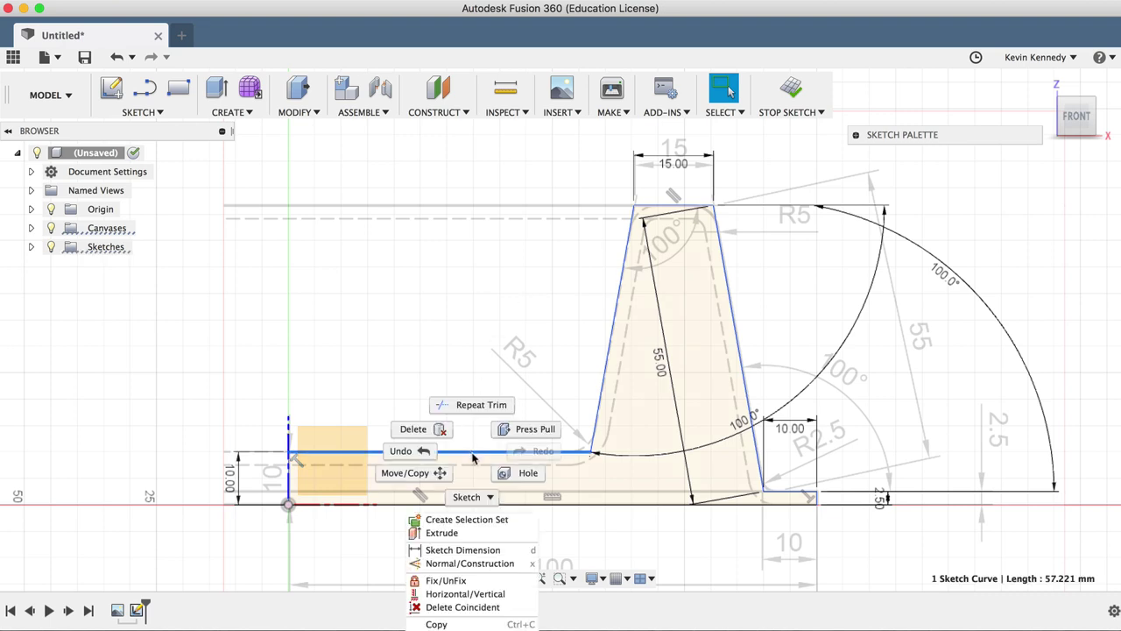
pyautogui.click(465, 593)
pyautogui.click(666, 206)
pyautogui.rightClick(666, 206)
pyautogui.click(660, 354)
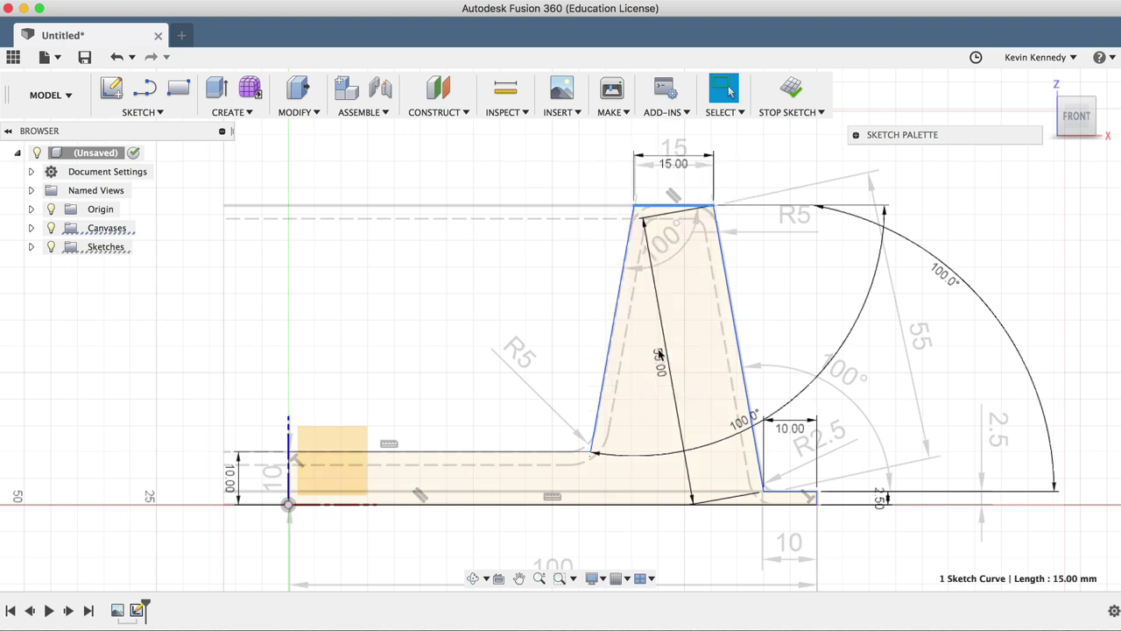
pyautogui.click(791, 497)
pyautogui.rightClick(791, 497)
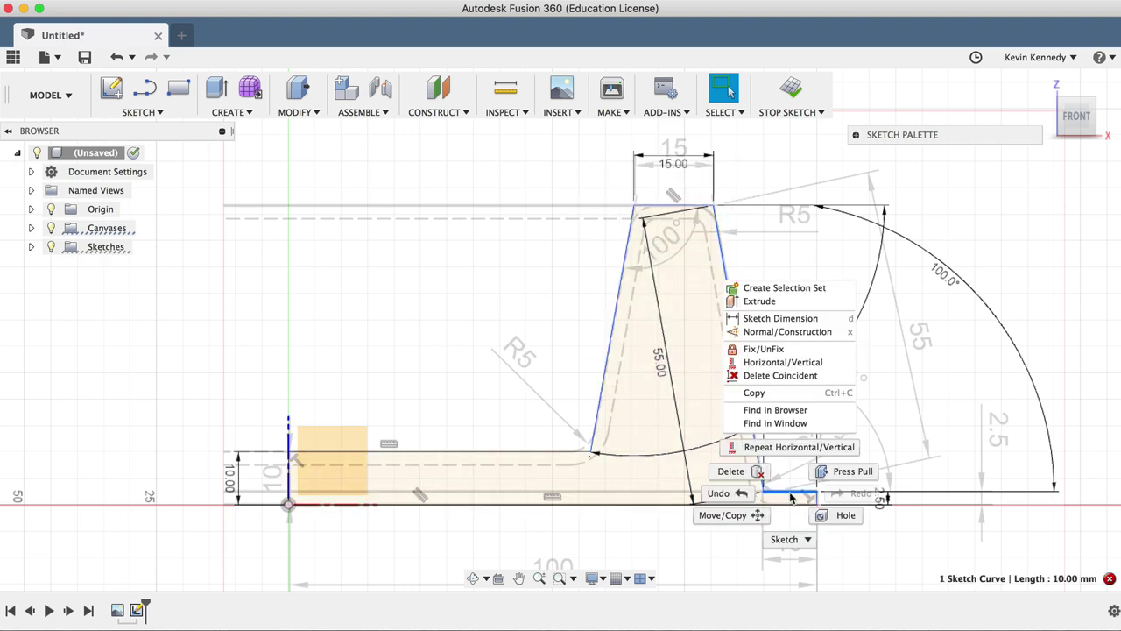
# Make the foot line horizontal, hide the canvas, and dimension the floor line at 57.221 mm
pyautogui.click(777, 369)
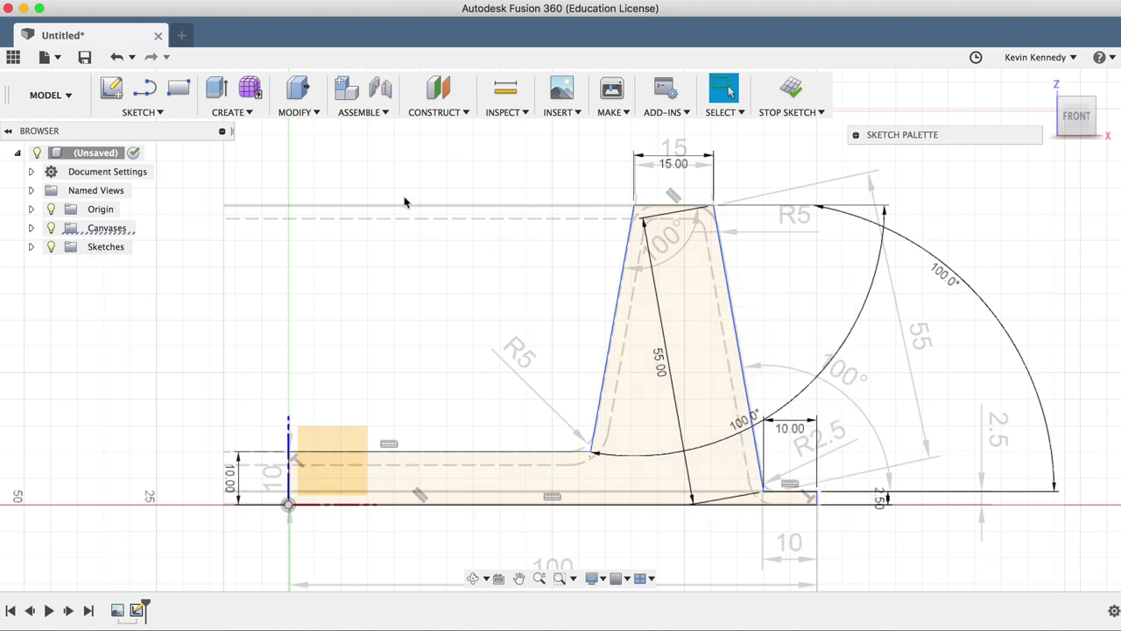
pyautogui.click(51, 229)
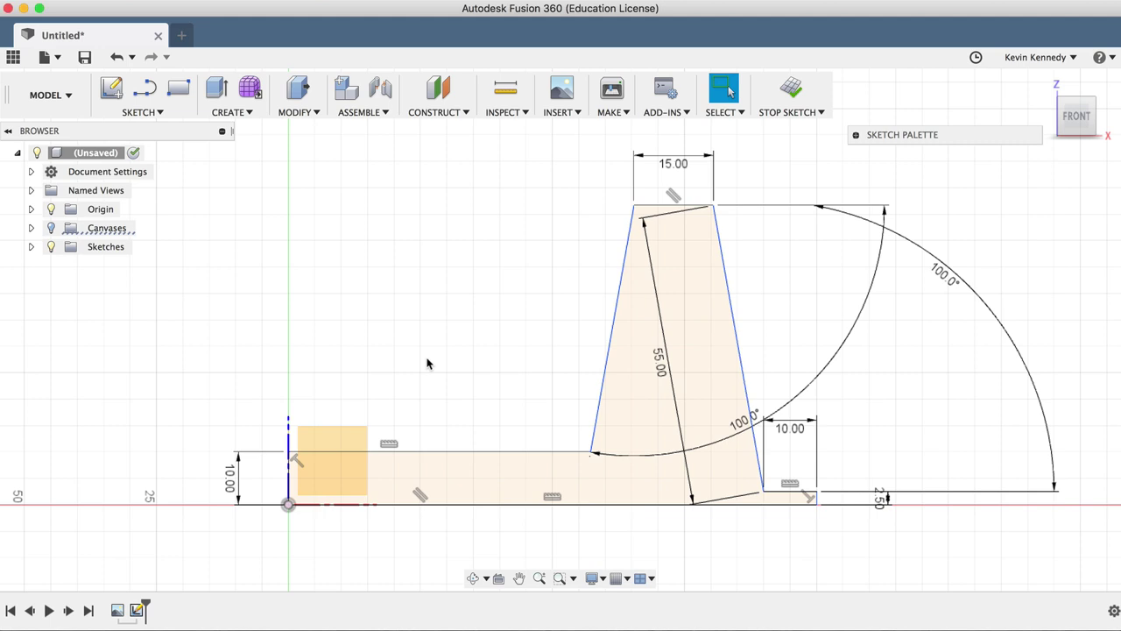
pyautogui.press('d')
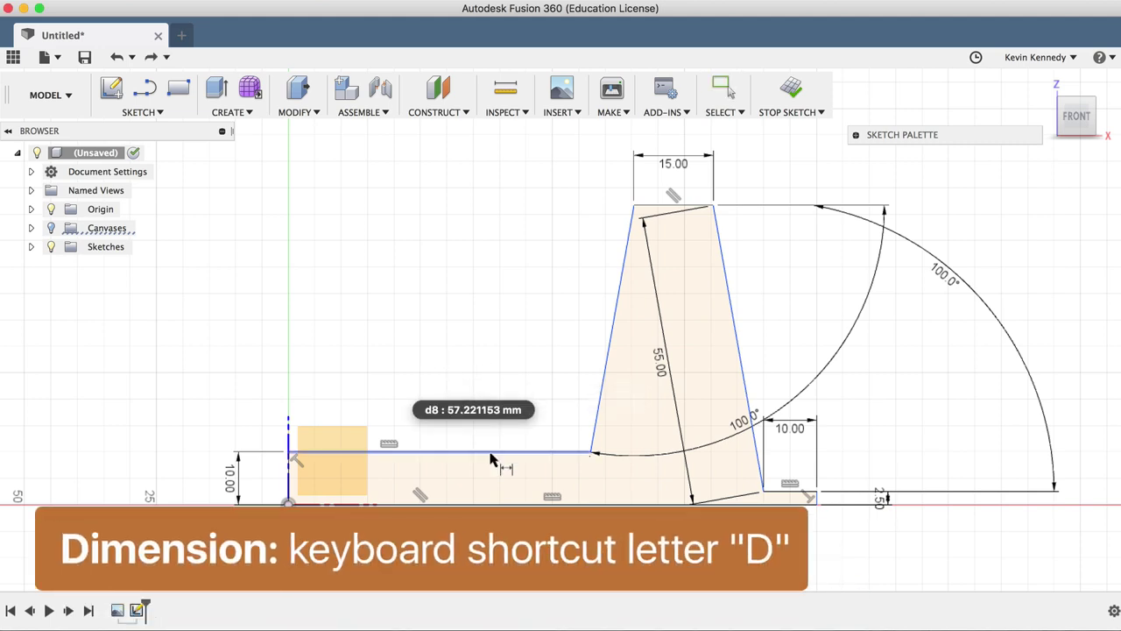
pyautogui.click(504, 452)
pyautogui.click(418, 369)
pyautogui.press('Return')
pyautogui.moveTo(423, 374); pyautogui.dragTo(392, 417)
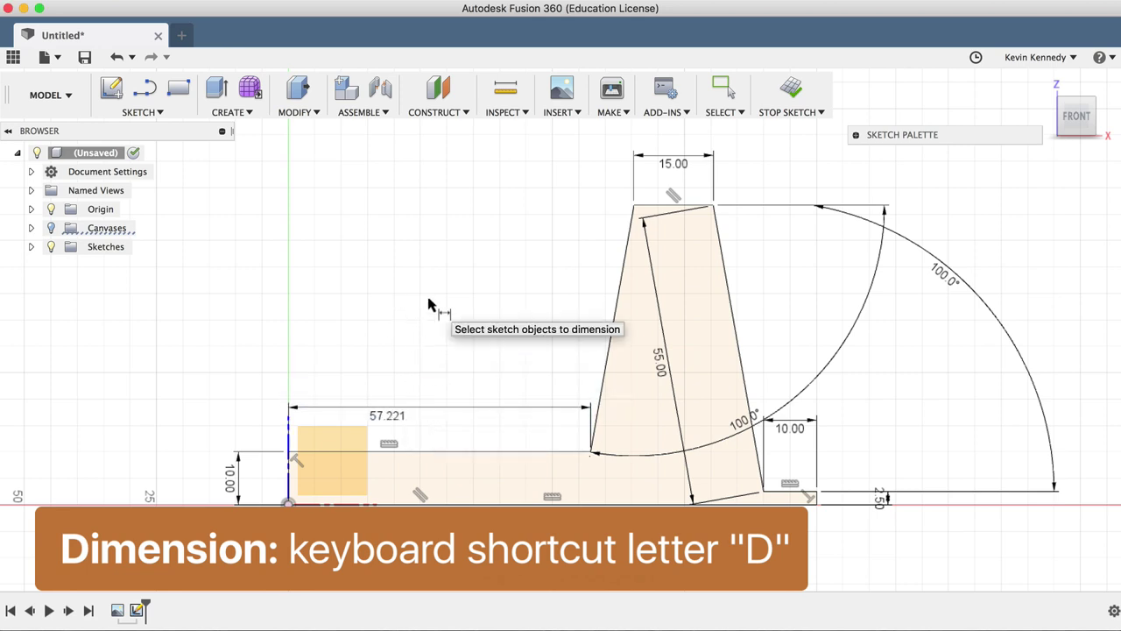
pyautogui.press('Escape')
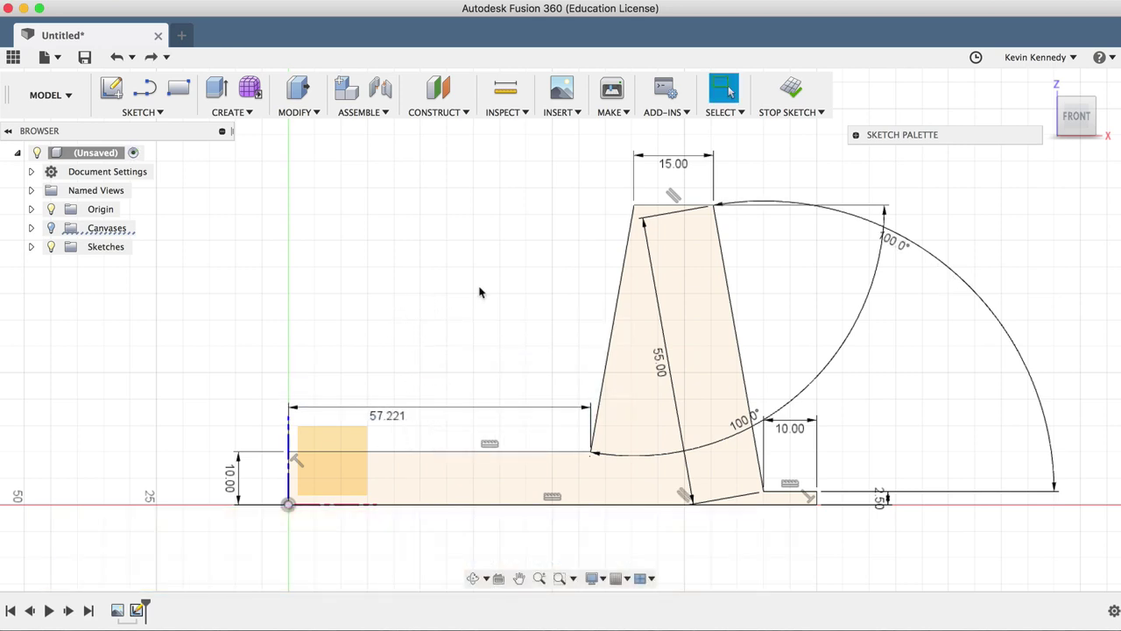
# Fillet the inner bend and both top wall corners at 5 mm
pyautogui.click(166, 112)
pyautogui.click(163, 329)
pyautogui.click(584, 445)
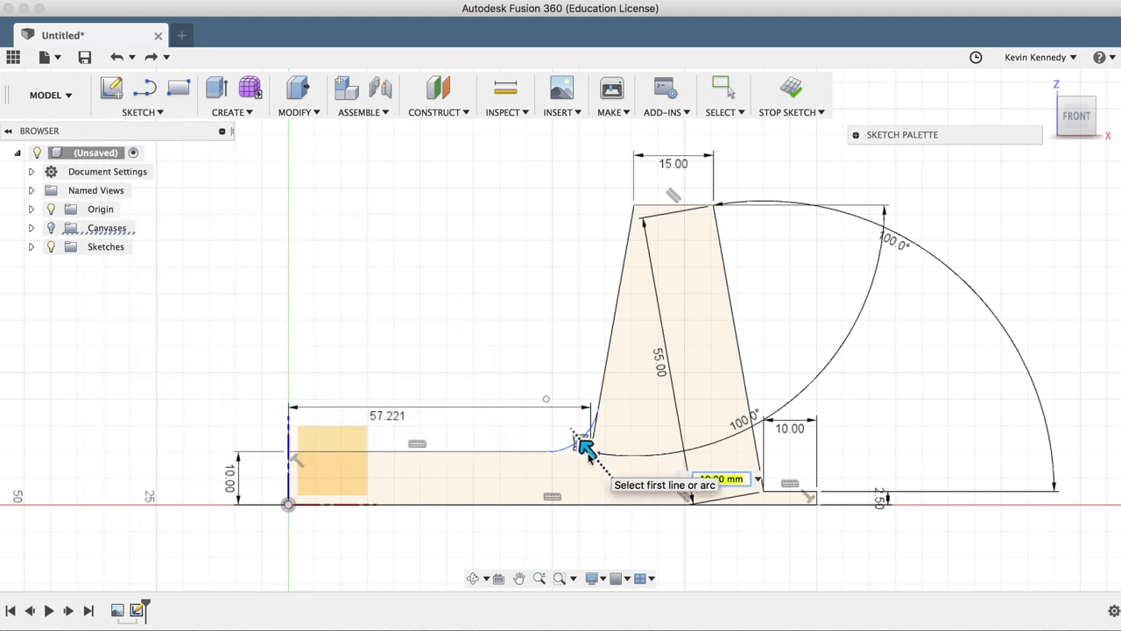
pyautogui.write('5')
pyautogui.press('Return')
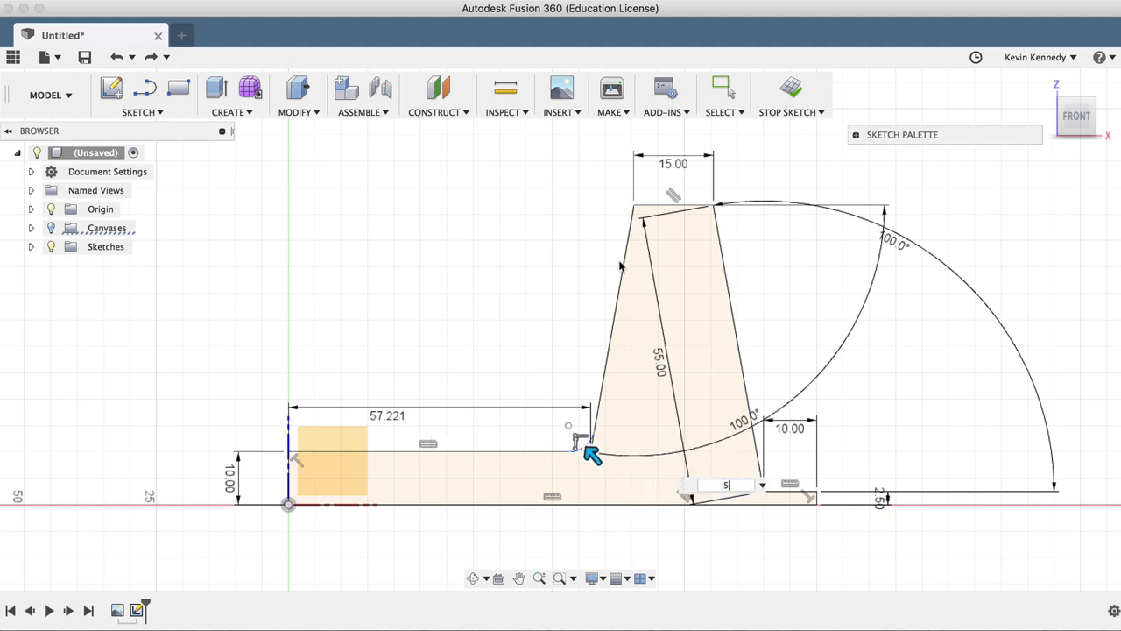
pyautogui.click(715, 200)
pyautogui.click(725, 94)
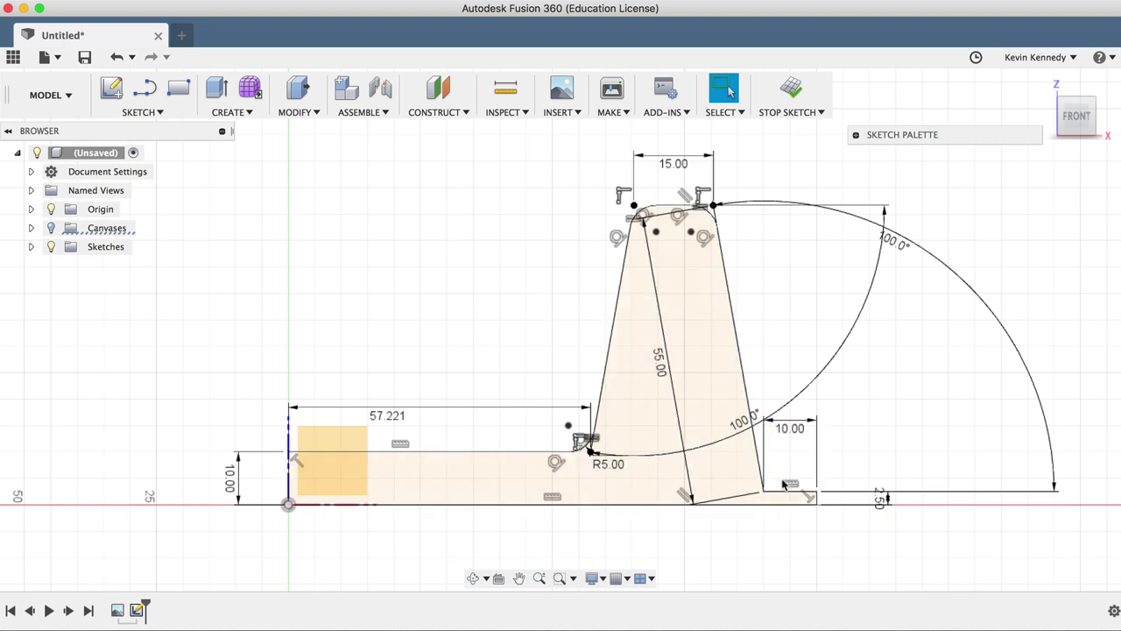
# Repeat the fillet on the outer foot corner at 2.5 mm
pyautogui.rightClick(756, 537)
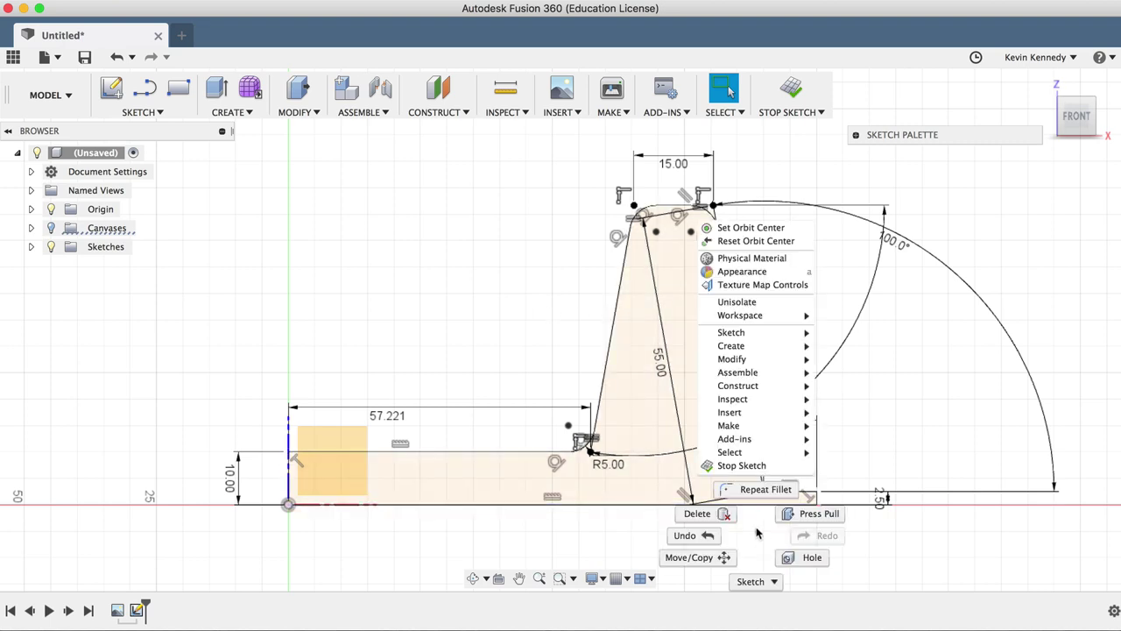
pyautogui.click(759, 489)
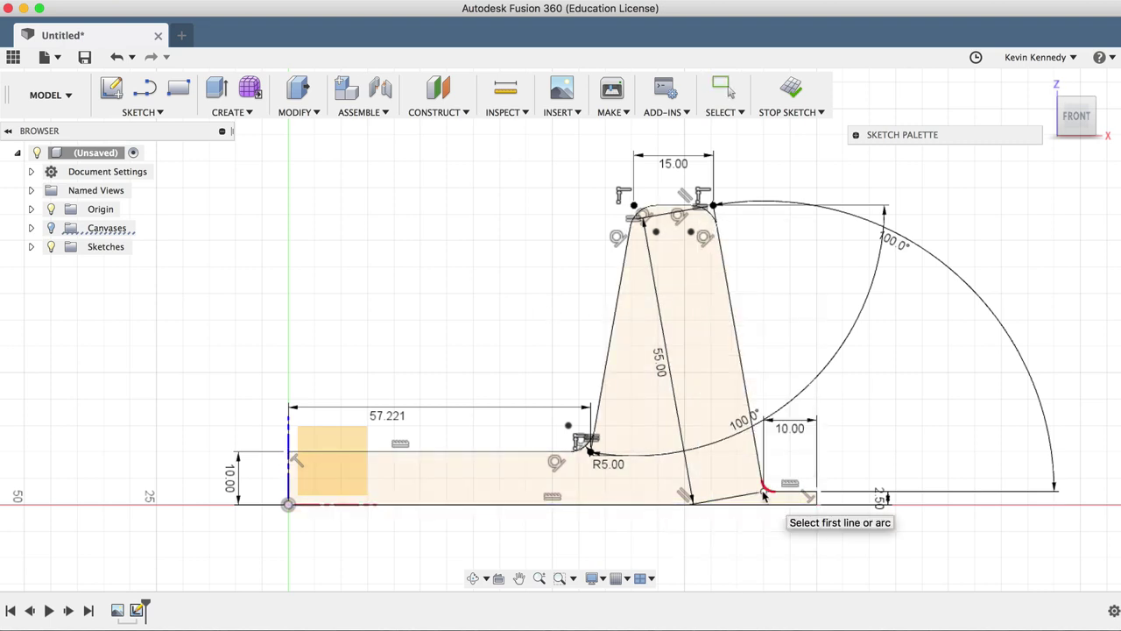
pyautogui.click(762, 493)
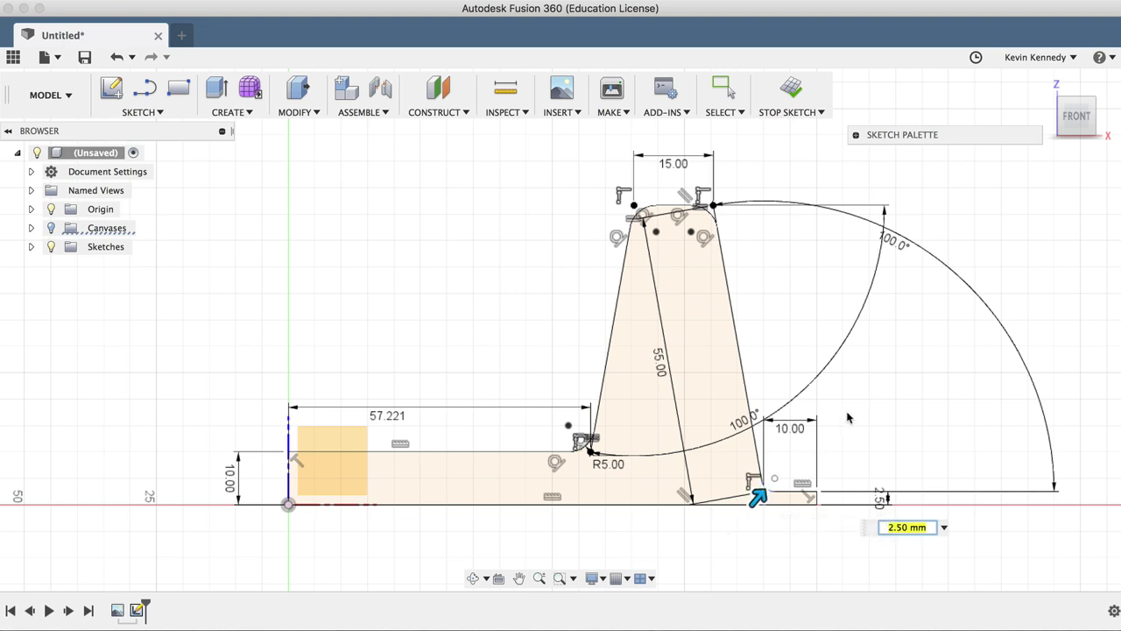
pyautogui.press('Return')
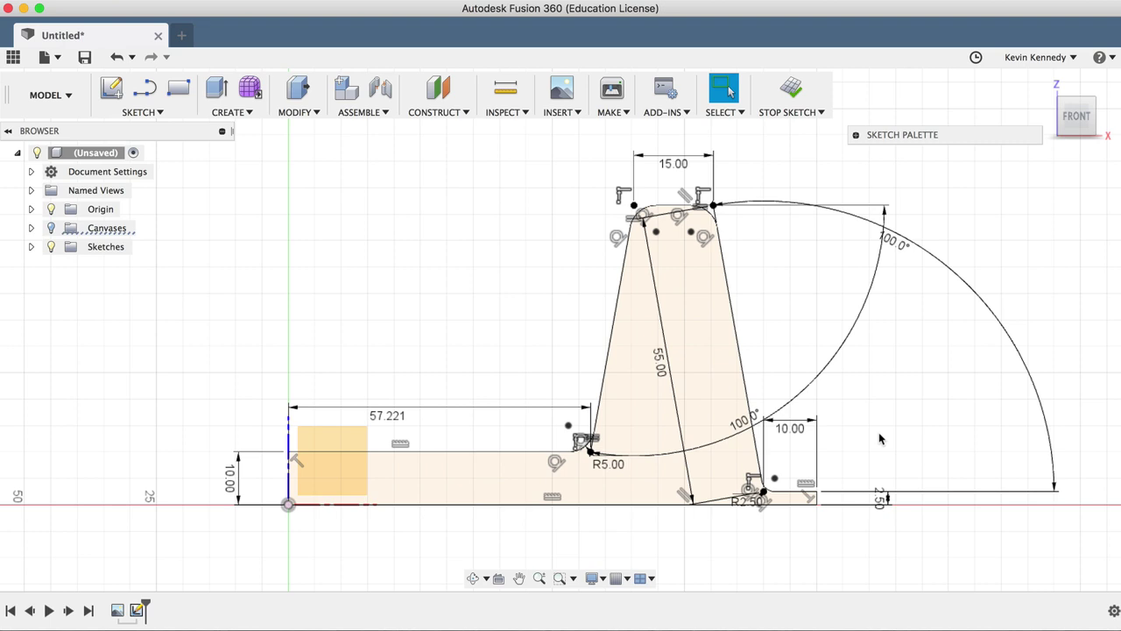
# Window-select the whole sketch and fix all its geometry
pyautogui.moveTo(235, 154)
pyautogui.mouseDown()
pyautogui.moveTo(824, 570)
pyautogui.moveTo(925, 545)
pyautogui.mouseUp()
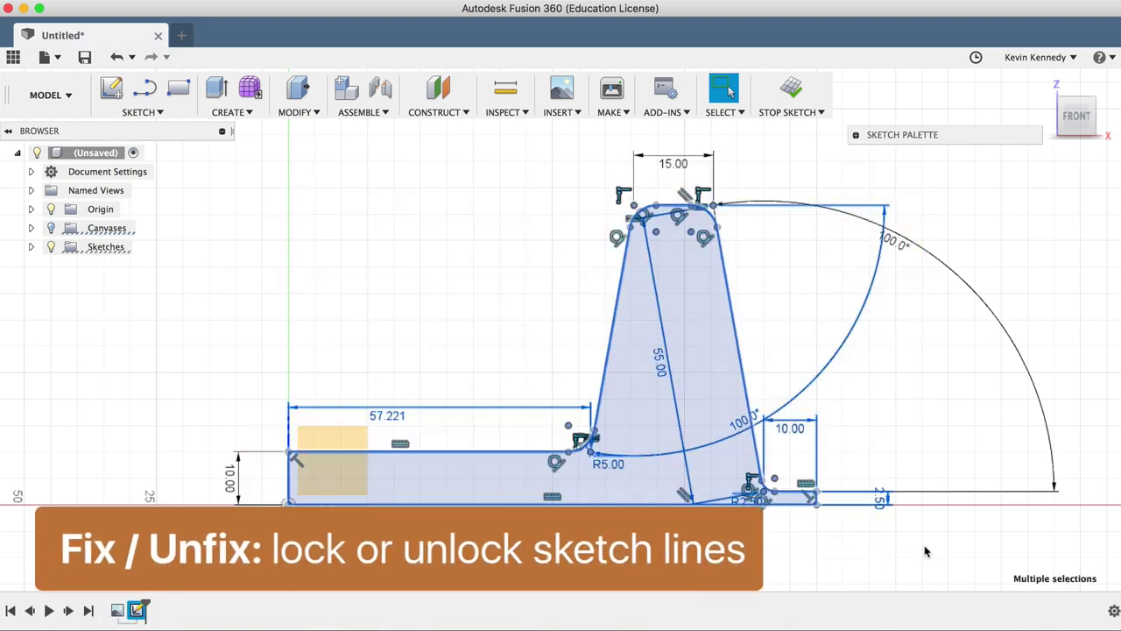
pyautogui.rightClick(663, 355)
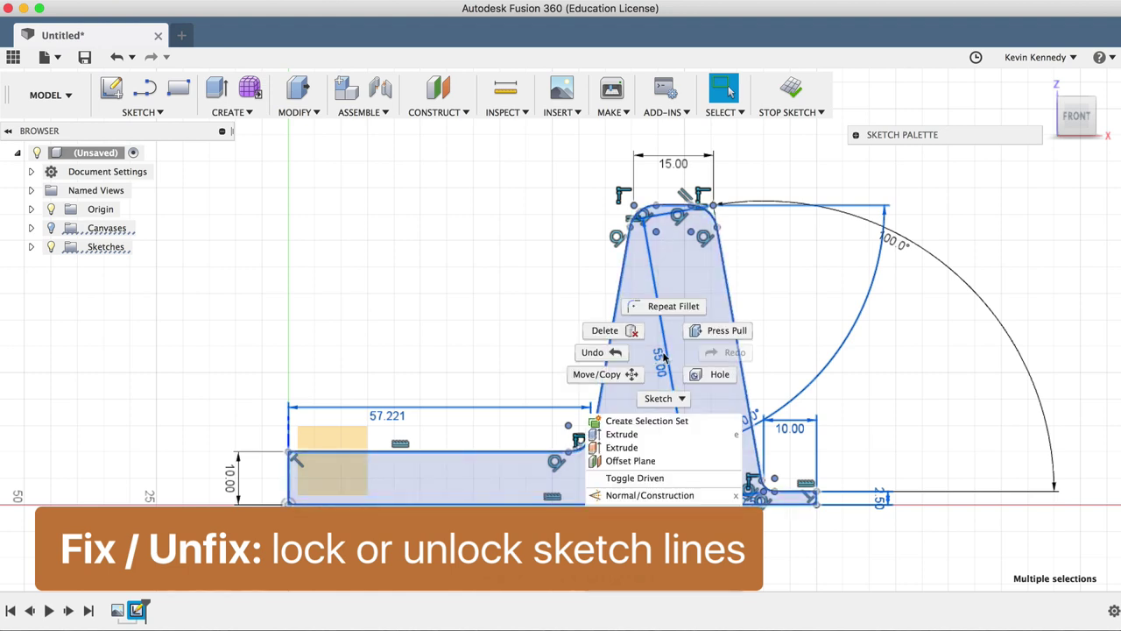
pyautogui.click(638, 510)
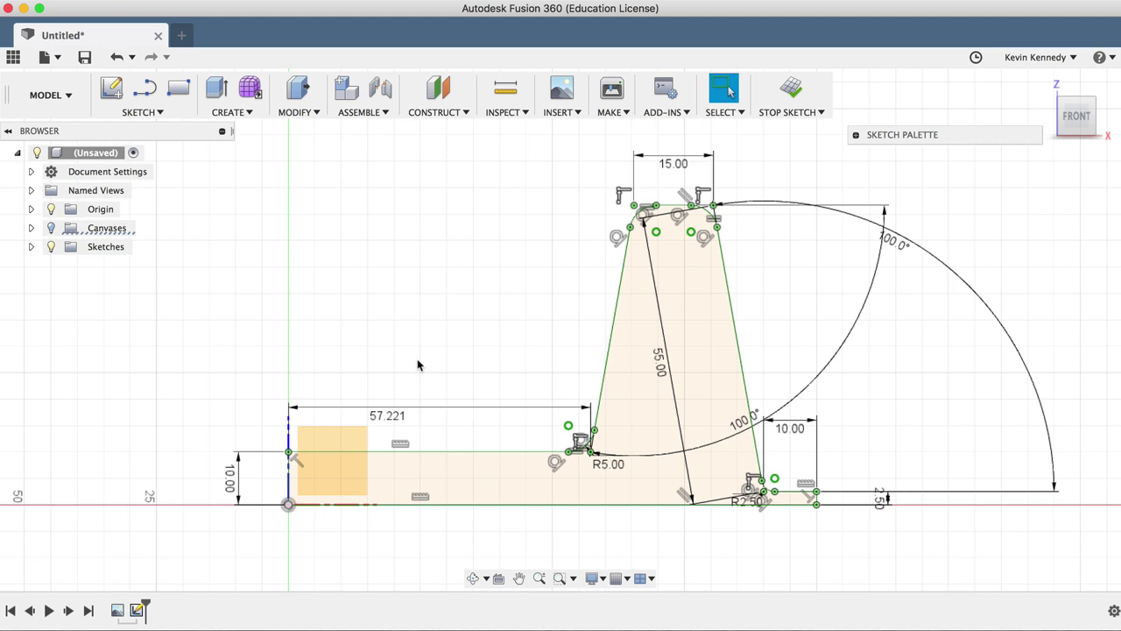
# Attempt to change the 57.221 floor dimension to 121212
pyautogui.doubleClick(462, 451)
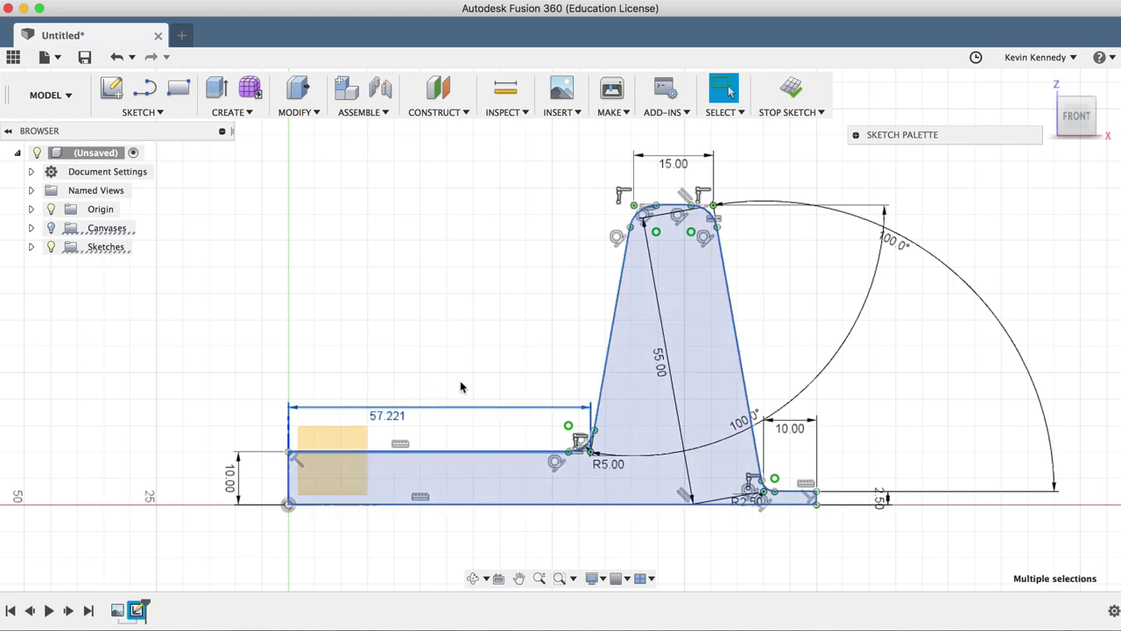
pyautogui.doubleClick(382, 417)
pyautogui.write('121212')
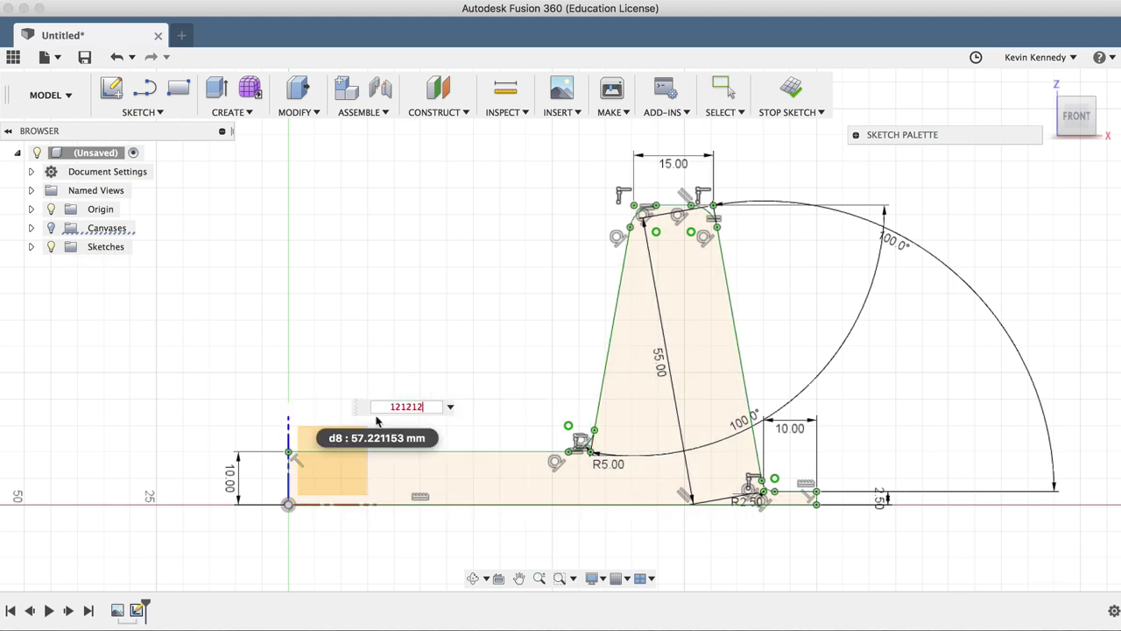
pyautogui.press('Return')
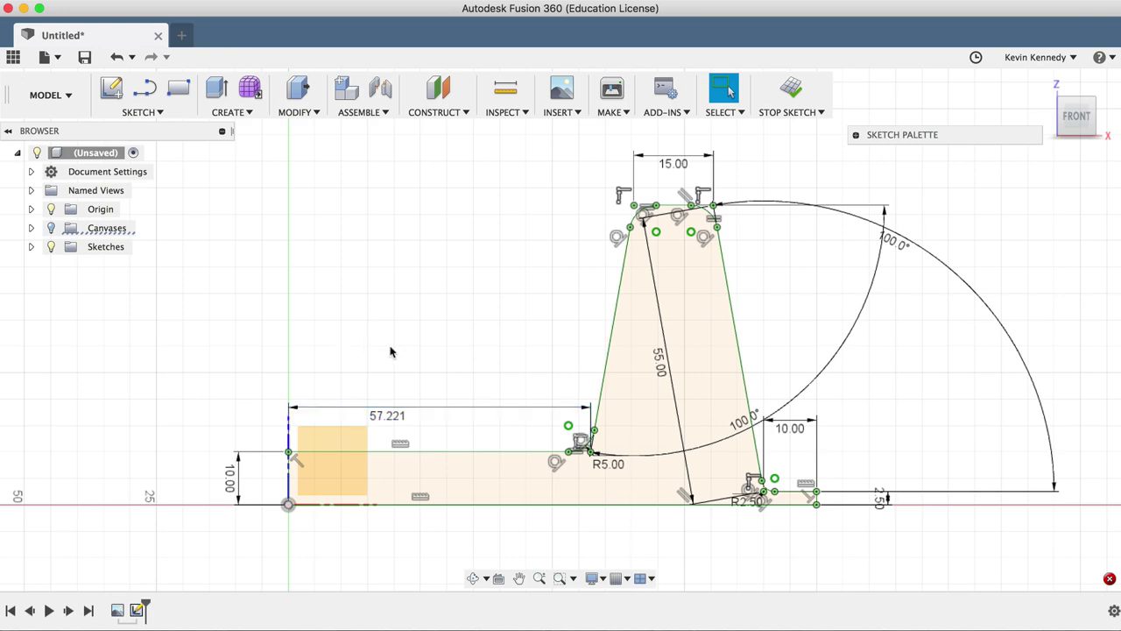
pyautogui.scroll(-3, 391, 351)
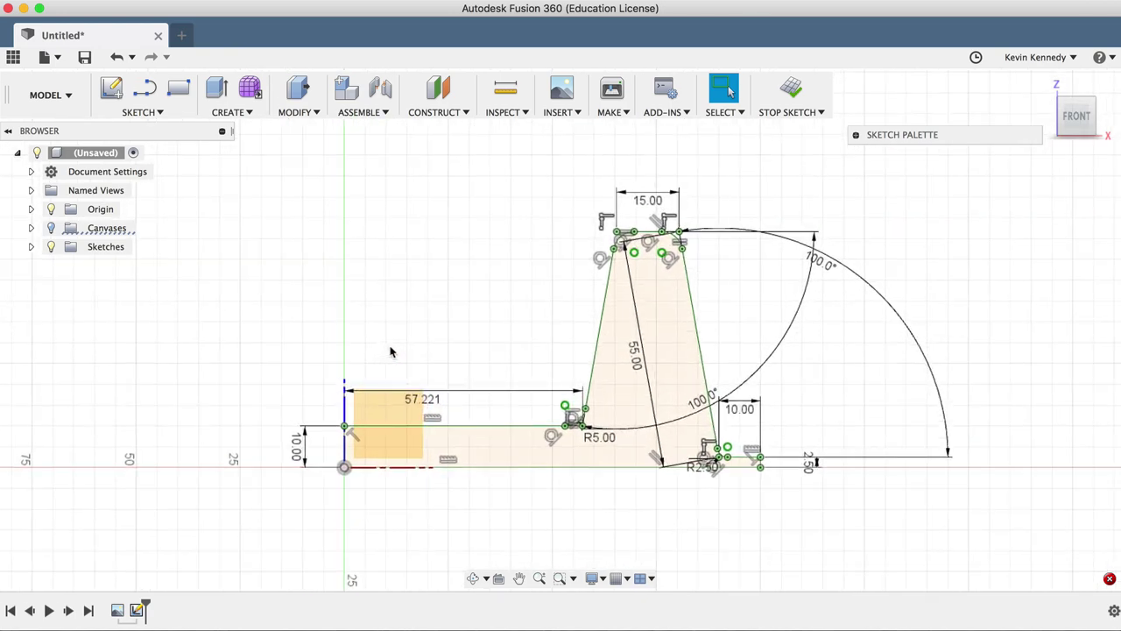
pyautogui.scroll(2, 432, 309)
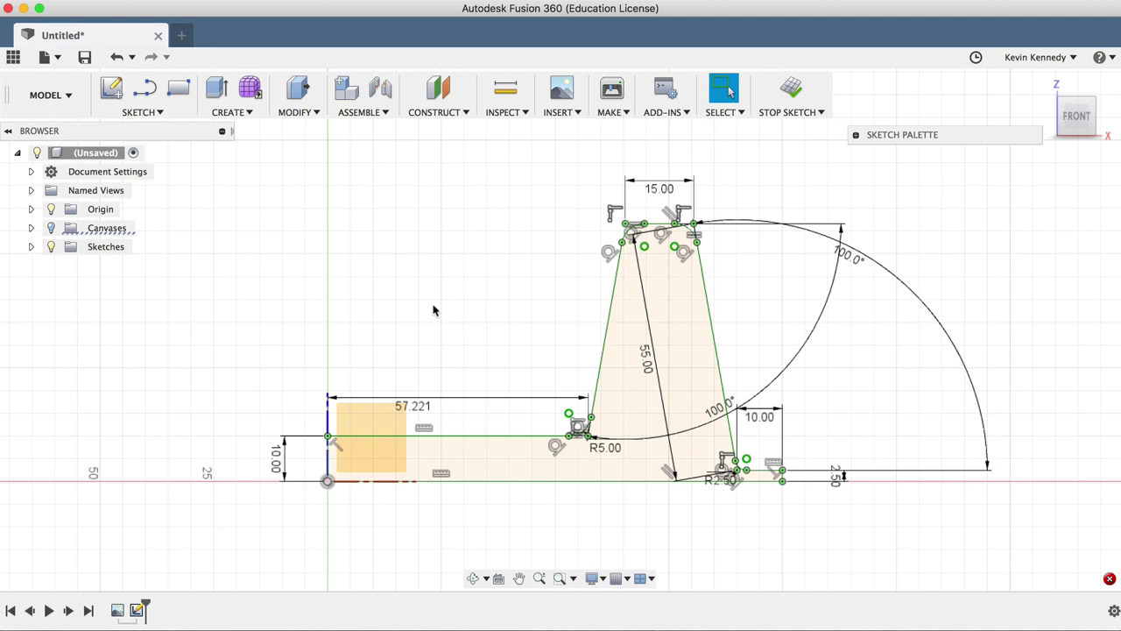
# Finish the sketch and revolve the profile 360° around the vertical line as a new component
pyautogui.click(791, 88)
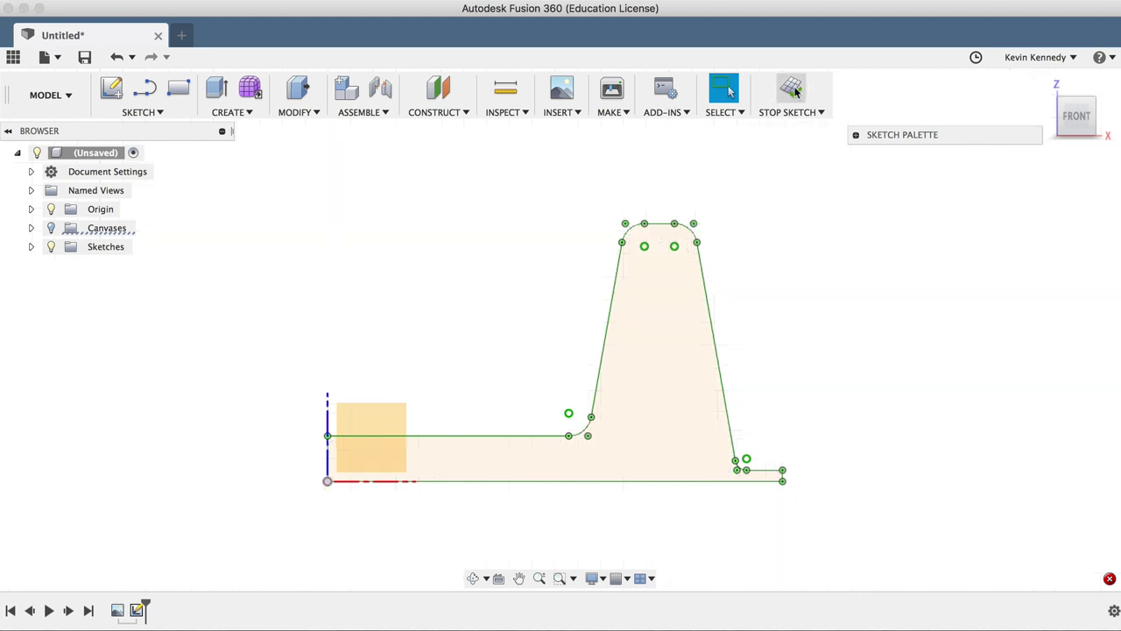
pyautogui.click(1043, 82)
pyautogui.click(229, 115)
pyautogui.click(233, 163)
pyautogui.click(647, 372)
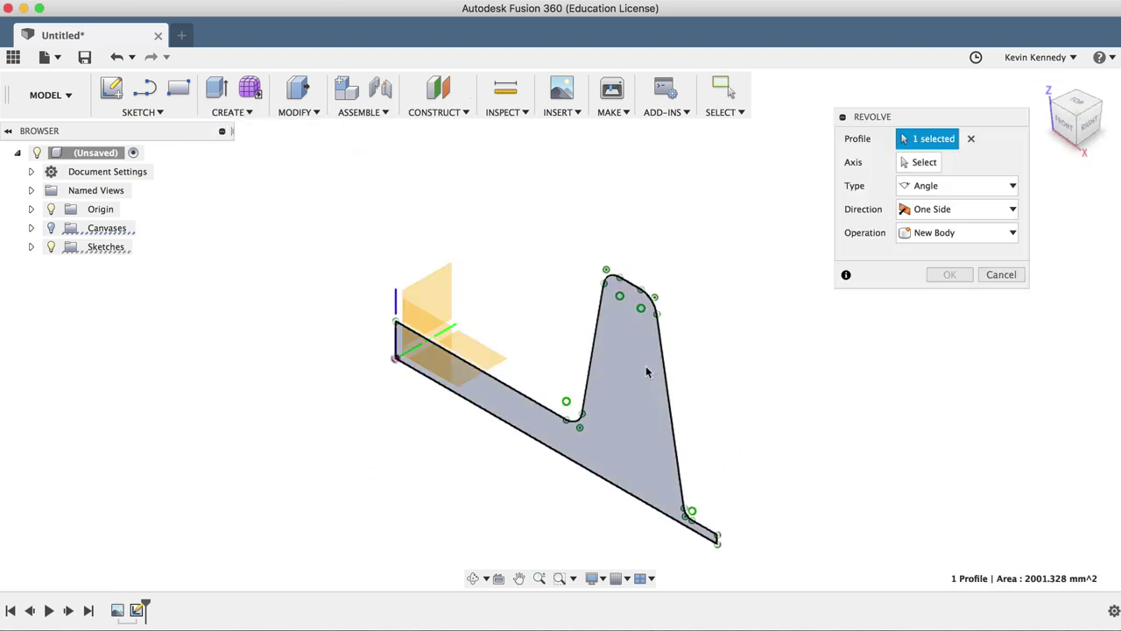
pyautogui.click(394, 308)
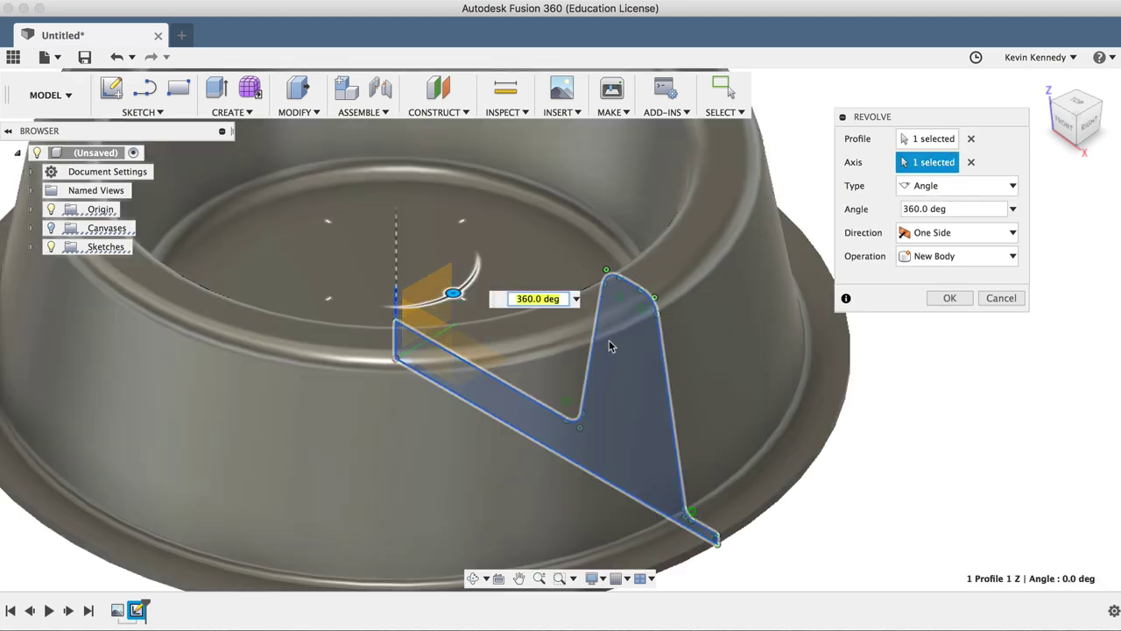
pyautogui.click(968, 257)
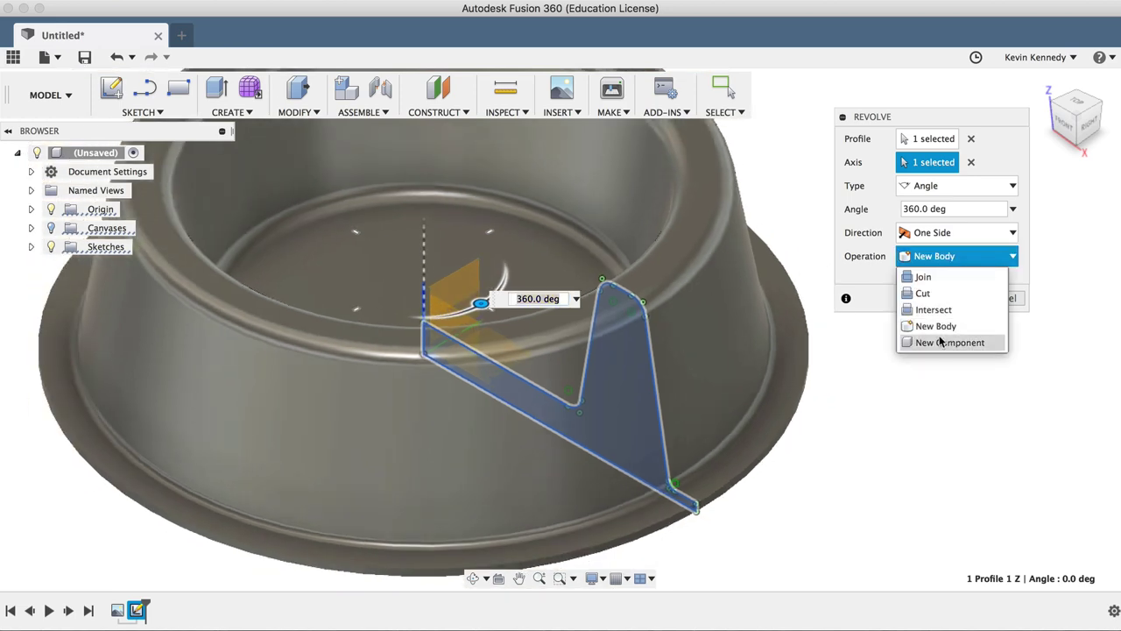
pyautogui.click(939, 342)
pyautogui.click(946, 299)
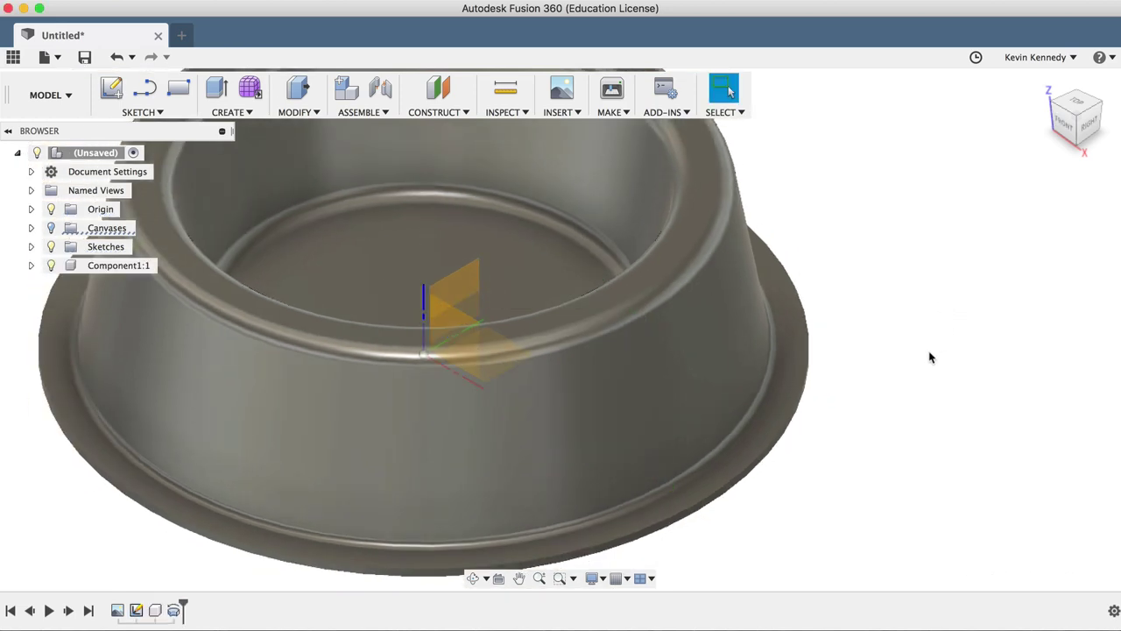
pyautogui.scroll(-4, 929, 358)
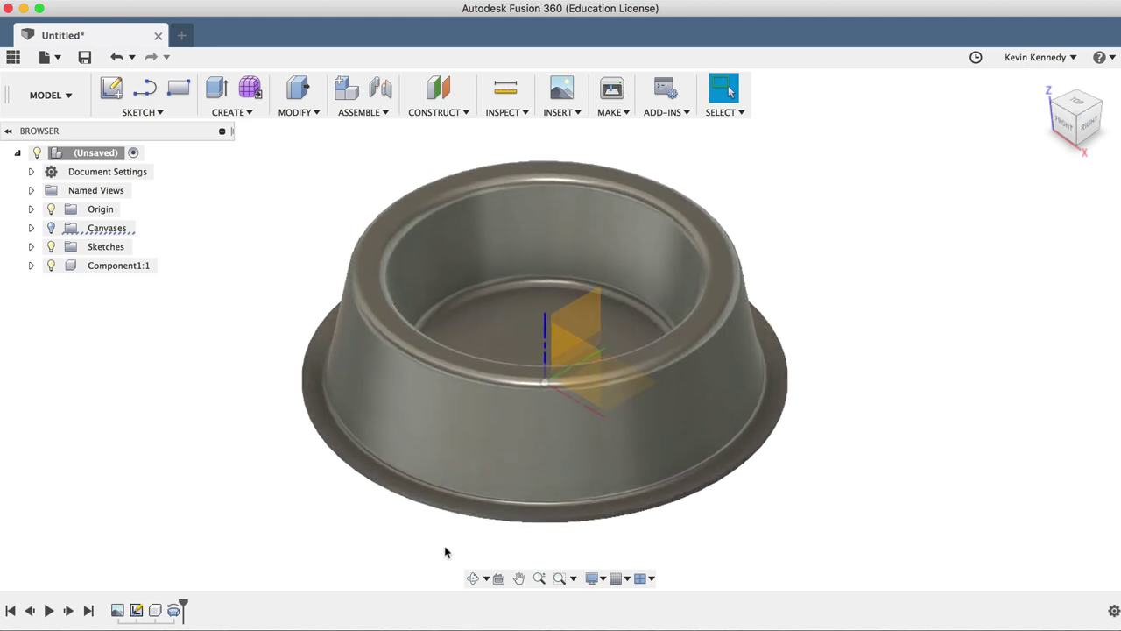
# Shell the bowl inward 2.5 mm with its bottom face removed, then orbit to inspect it
pyautogui.click(1078, 144)
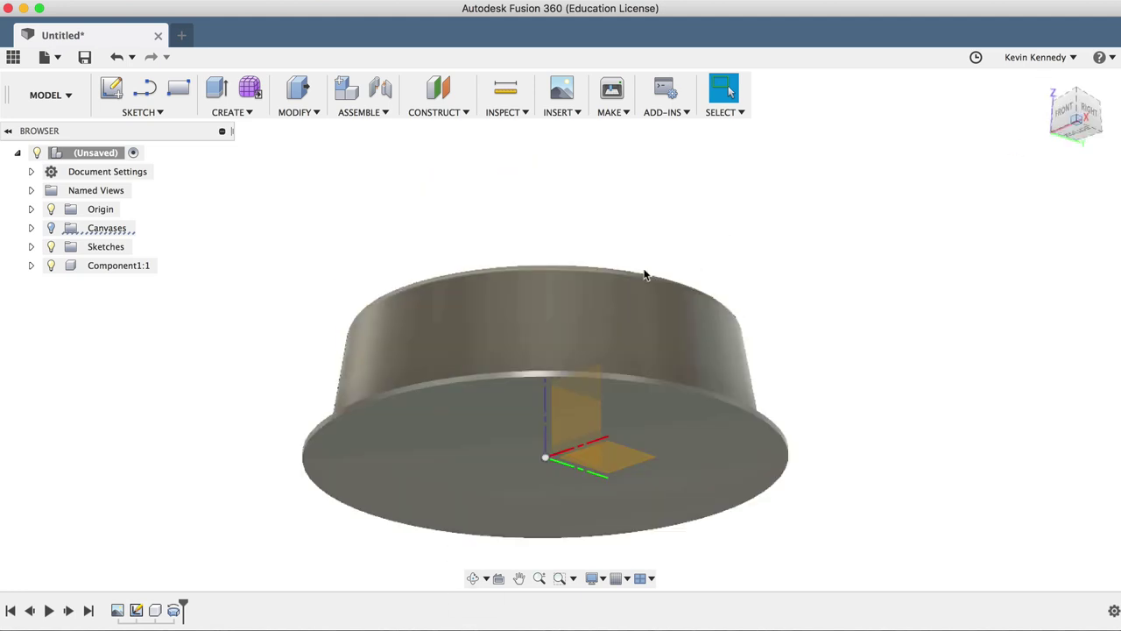
pyautogui.click(295, 110)
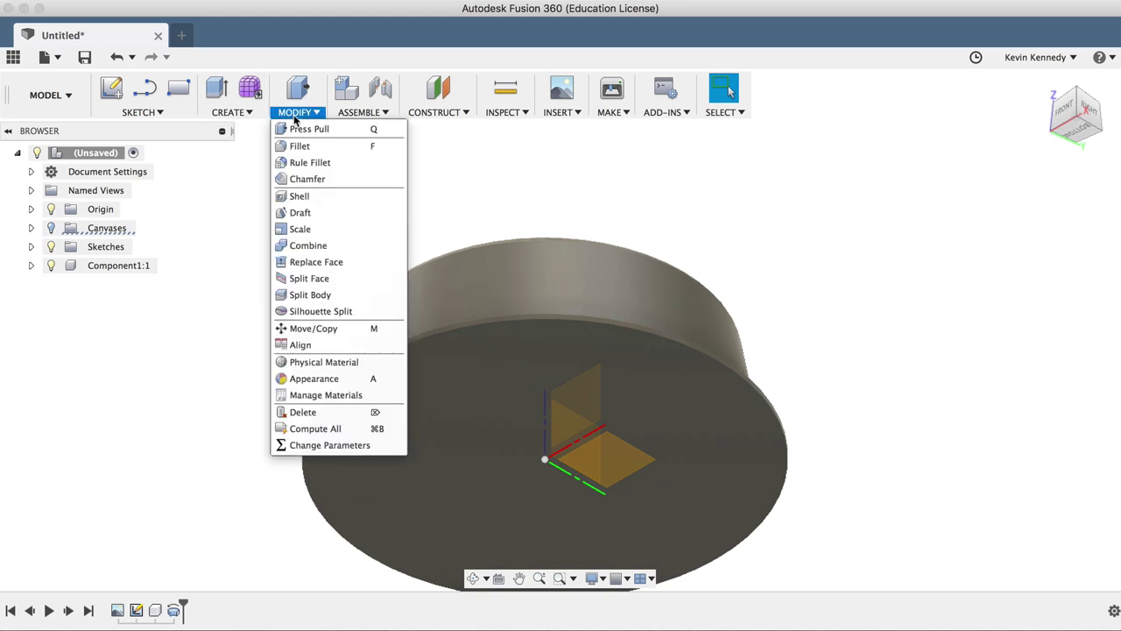
pyautogui.click(322, 196)
pyautogui.click(509, 435)
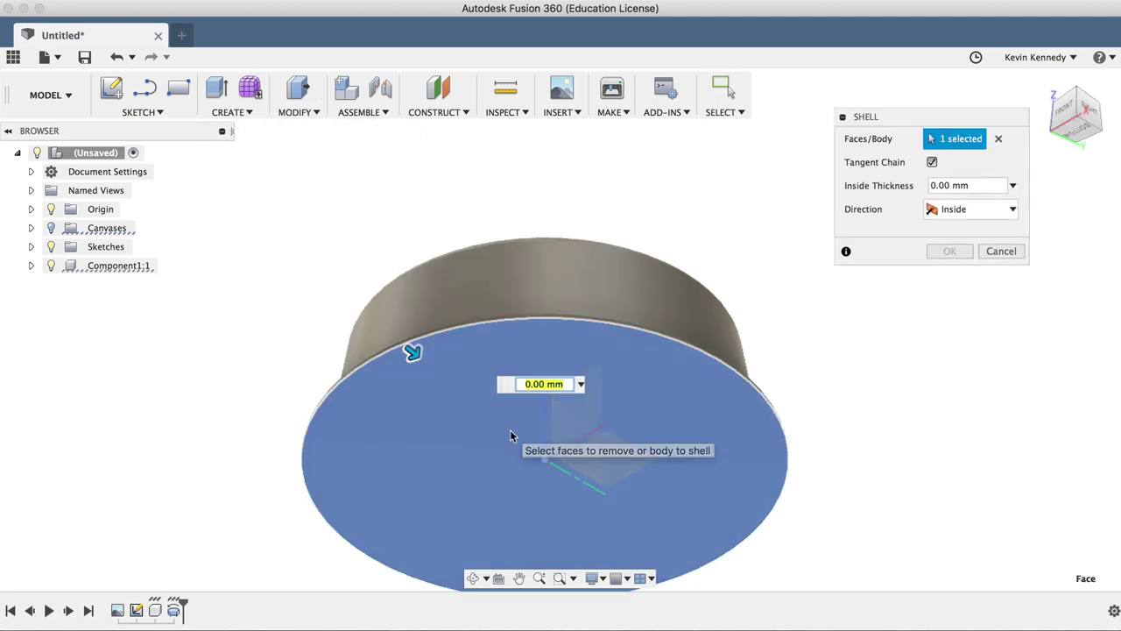
pyautogui.write('2.5')
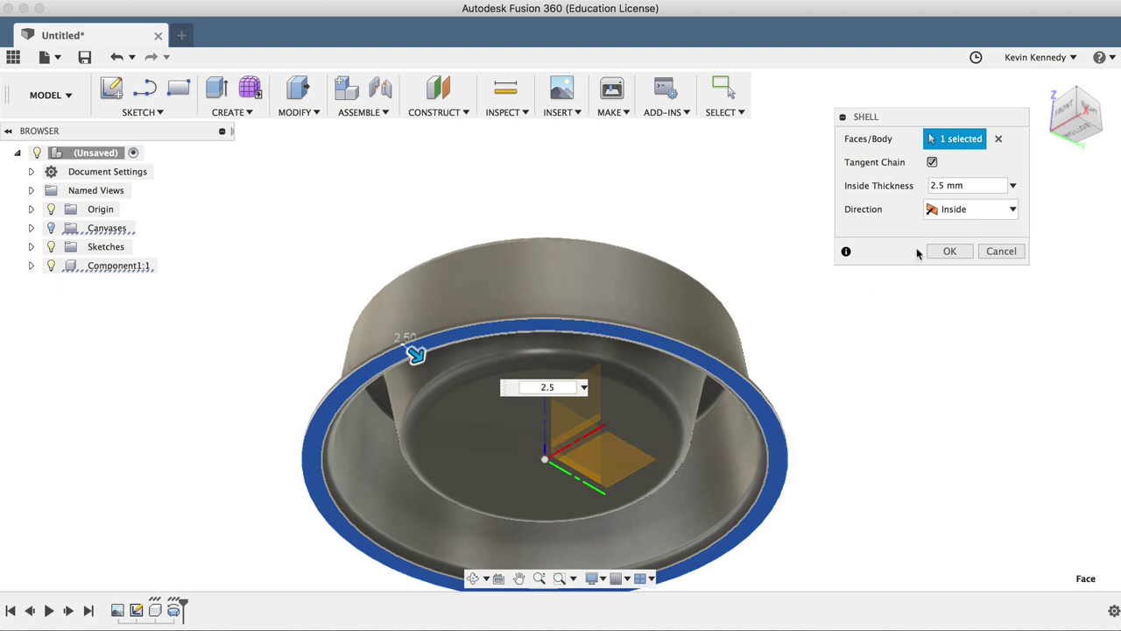
pyautogui.click(949, 250)
pyautogui.scroll(-5, 726, 305)
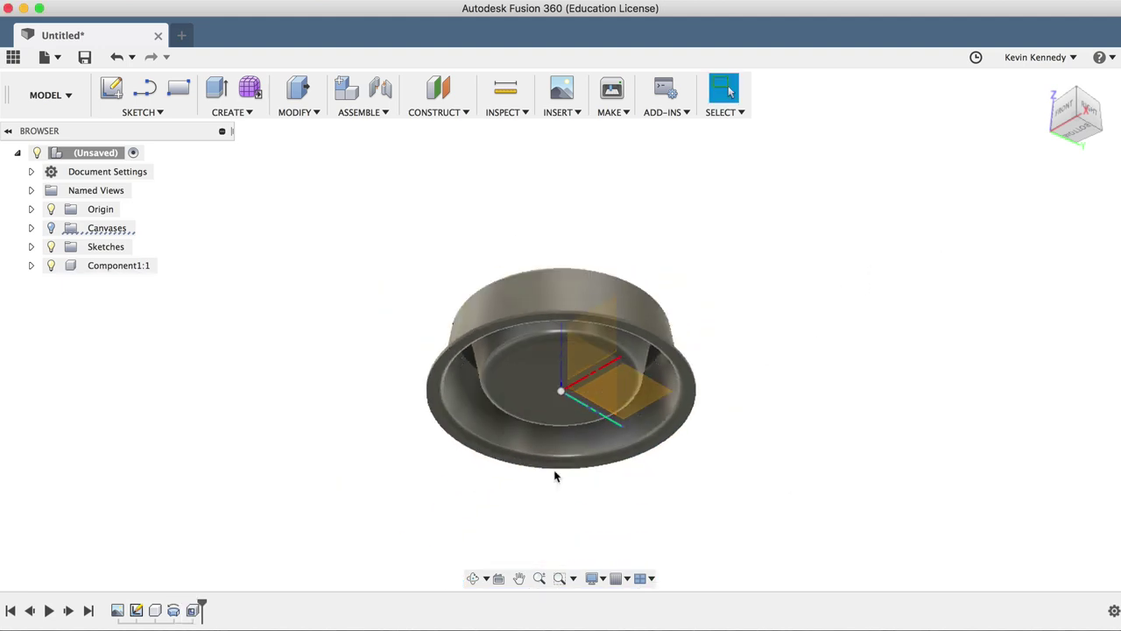
pyautogui.click(472, 577)
pyautogui.moveTo(478, 532); pyautogui.dragTo(500, 446)
# Add a section analysis cutting the bowl along the YZ origin plane
pyautogui.press('Escape')
pyautogui.scroll(3, 575, 413)
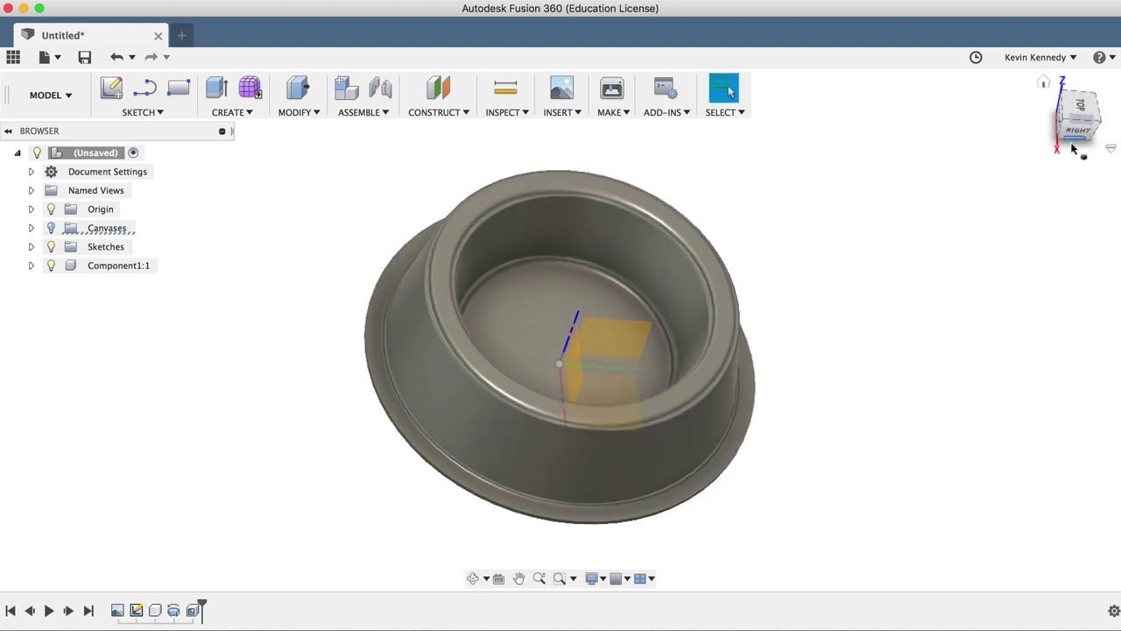
pyautogui.click(1096, 124)
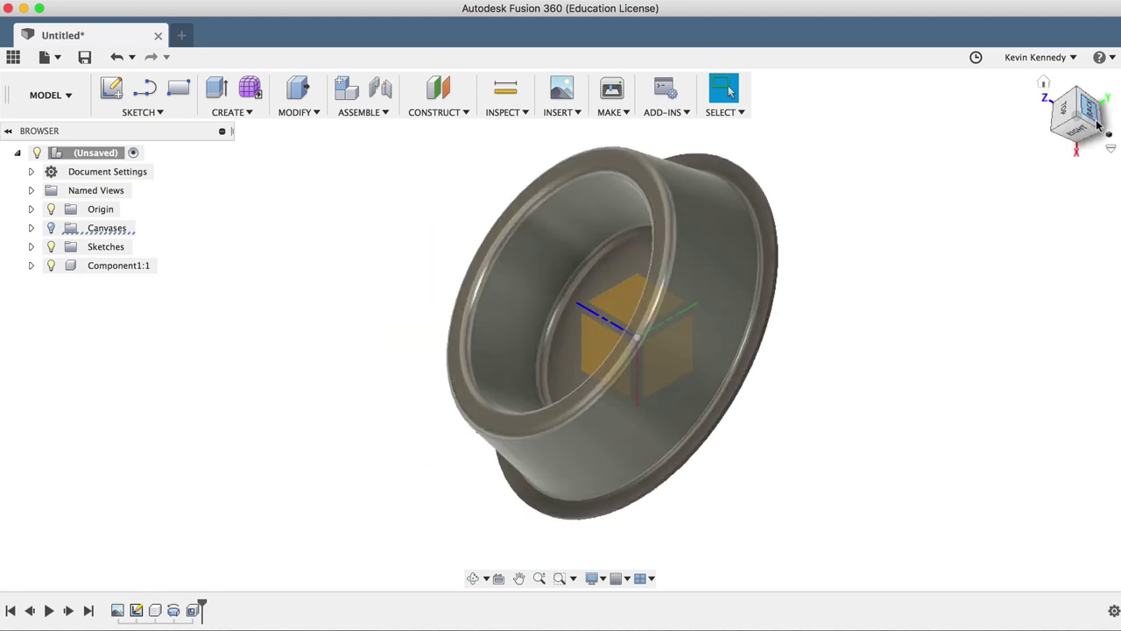
pyautogui.click(1044, 81)
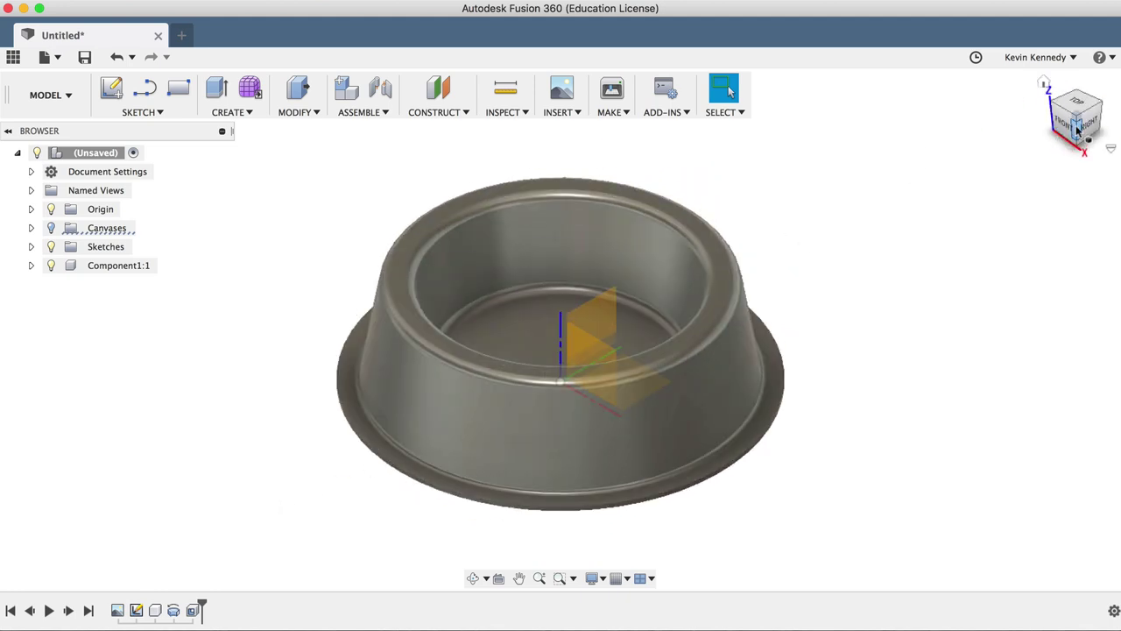
pyautogui.moveTo(1076, 121); pyautogui.dragTo(611, 262)
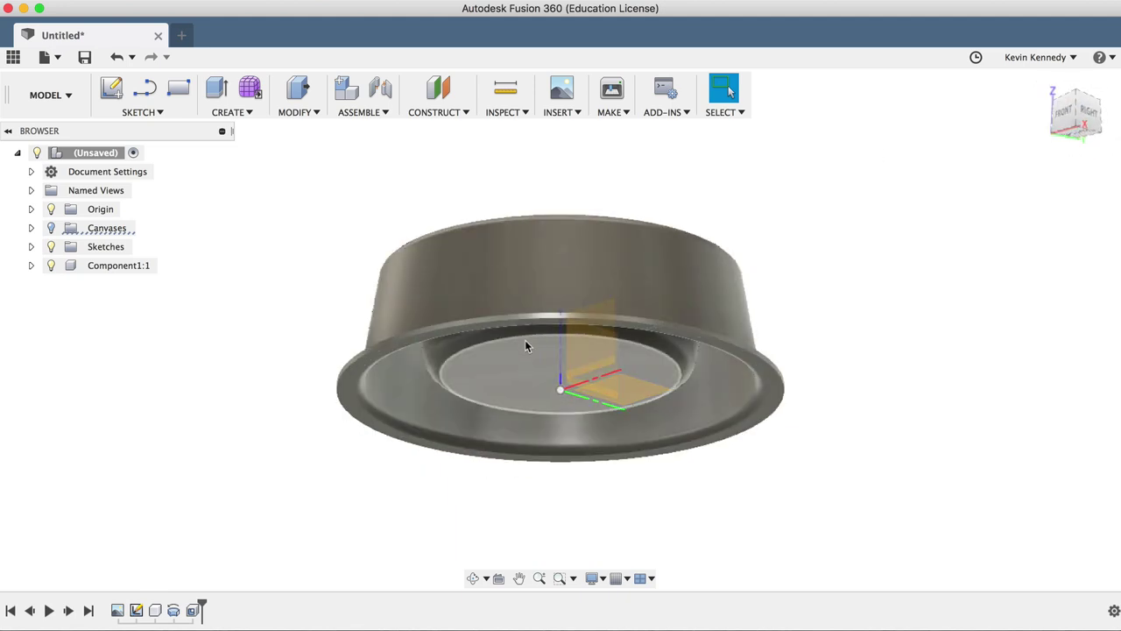
pyautogui.click(1080, 120)
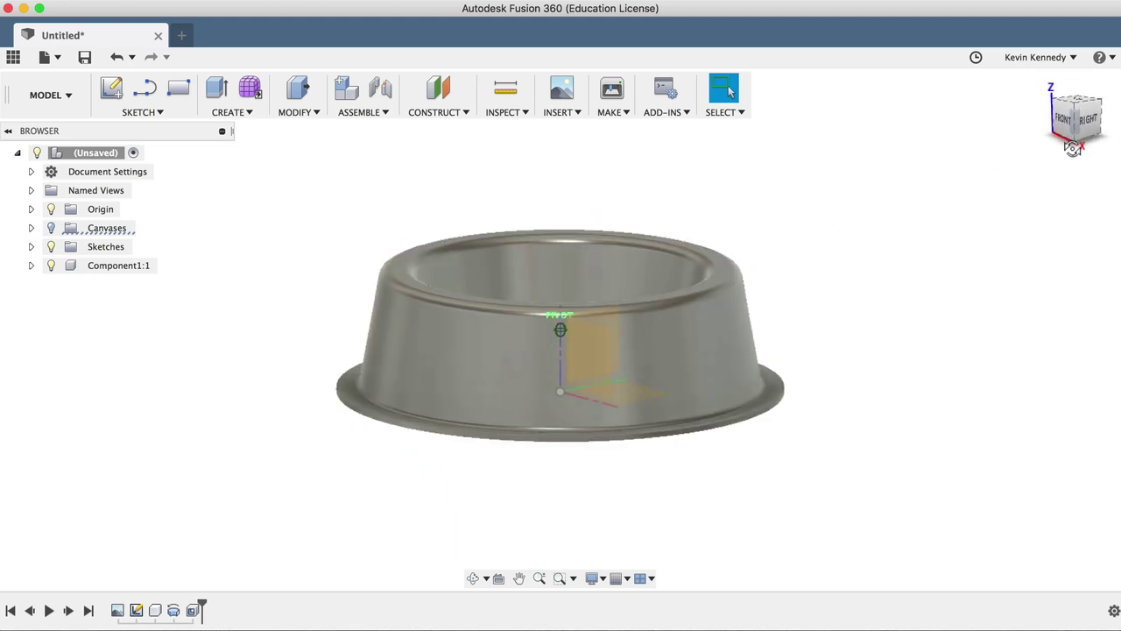
pyautogui.click(509, 114)
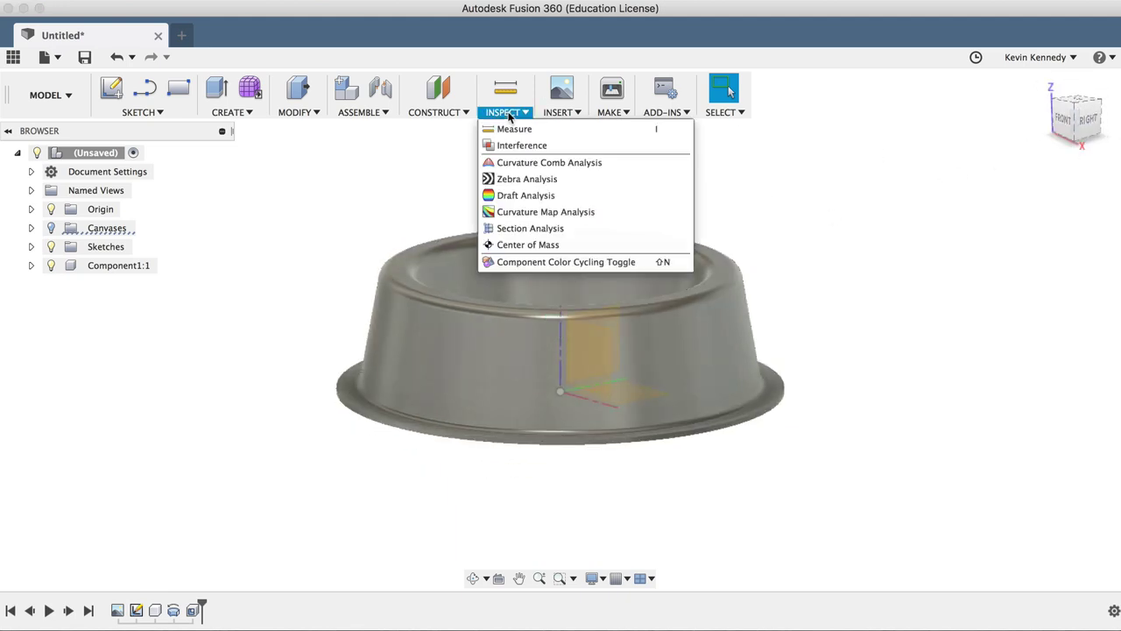
pyautogui.click(528, 227)
pyautogui.click(31, 210)
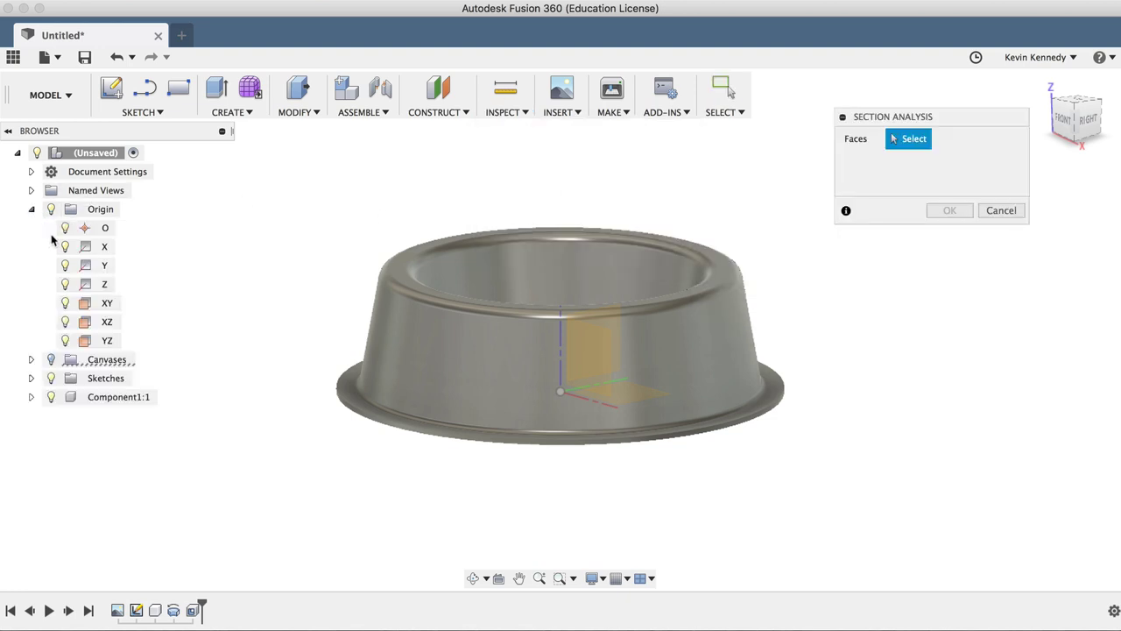
pyautogui.click(101, 340)
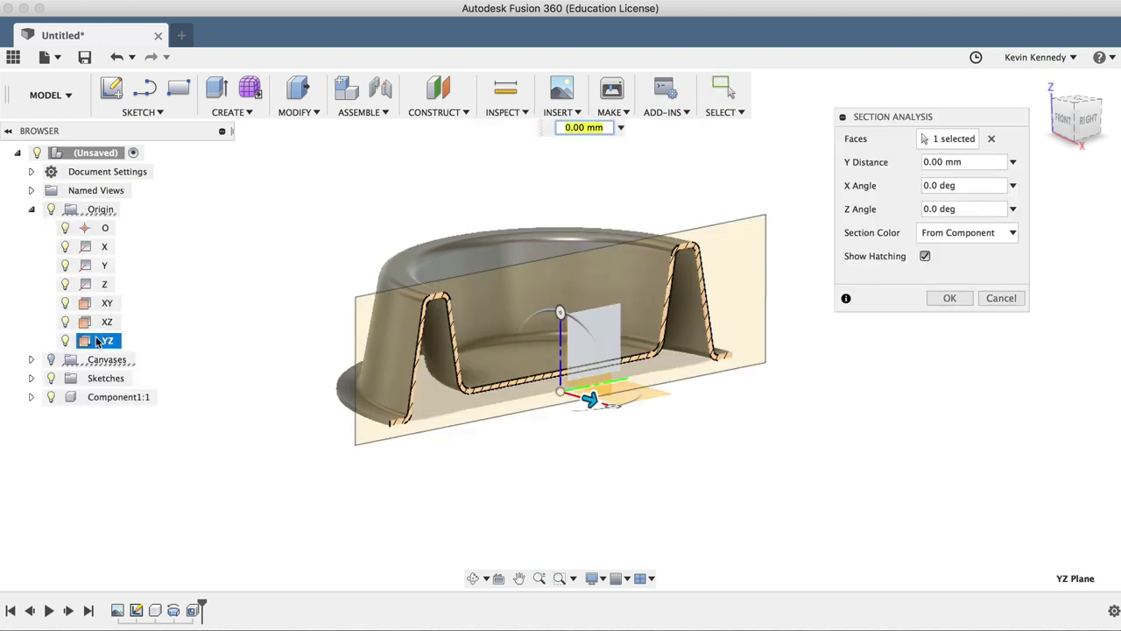
pyautogui.click(944, 299)
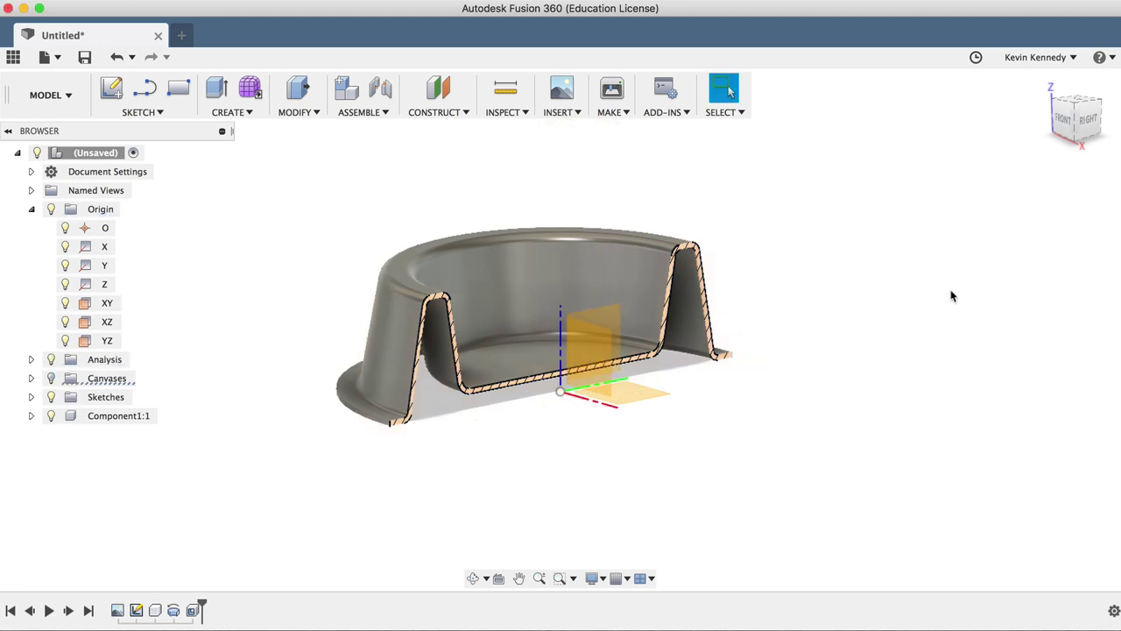
# View the section from the right, switch the section cut off, and return to isometric
pyautogui.click(1083, 122)
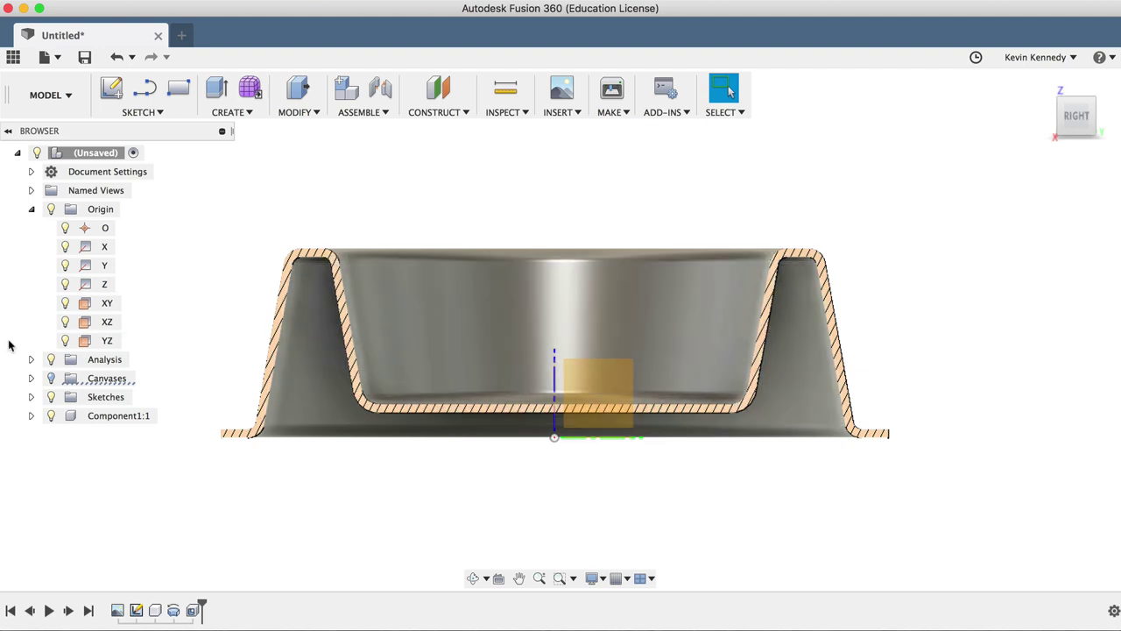
pyautogui.click(51, 360)
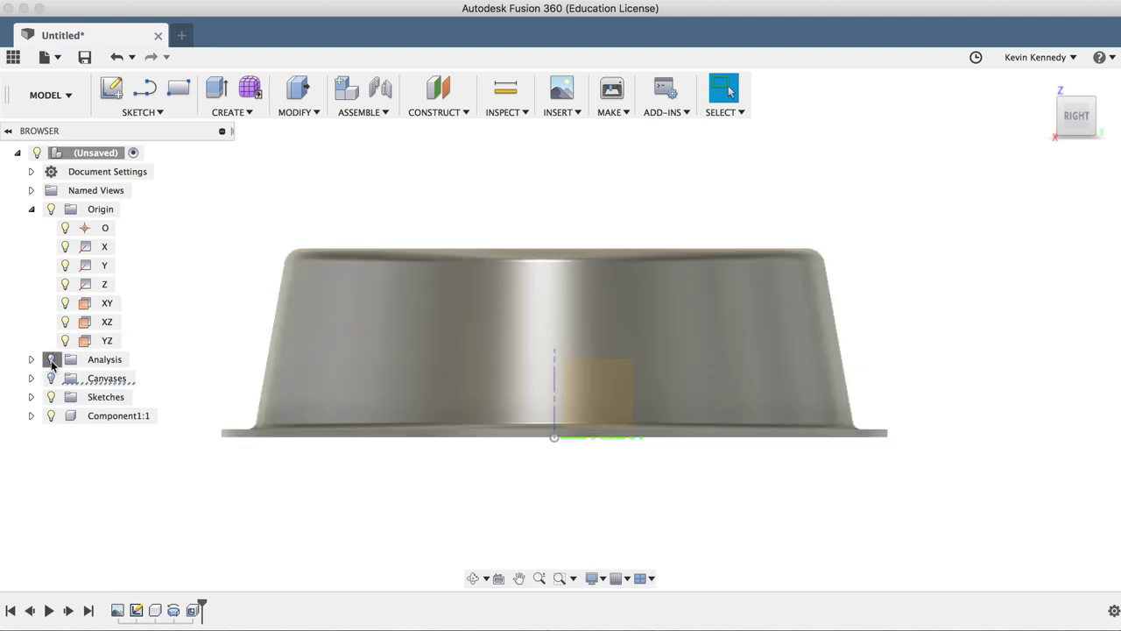
pyautogui.click(51, 360)
pyautogui.click(51, 360)
pyautogui.click(51, 360)
pyautogui.click(50, 360)
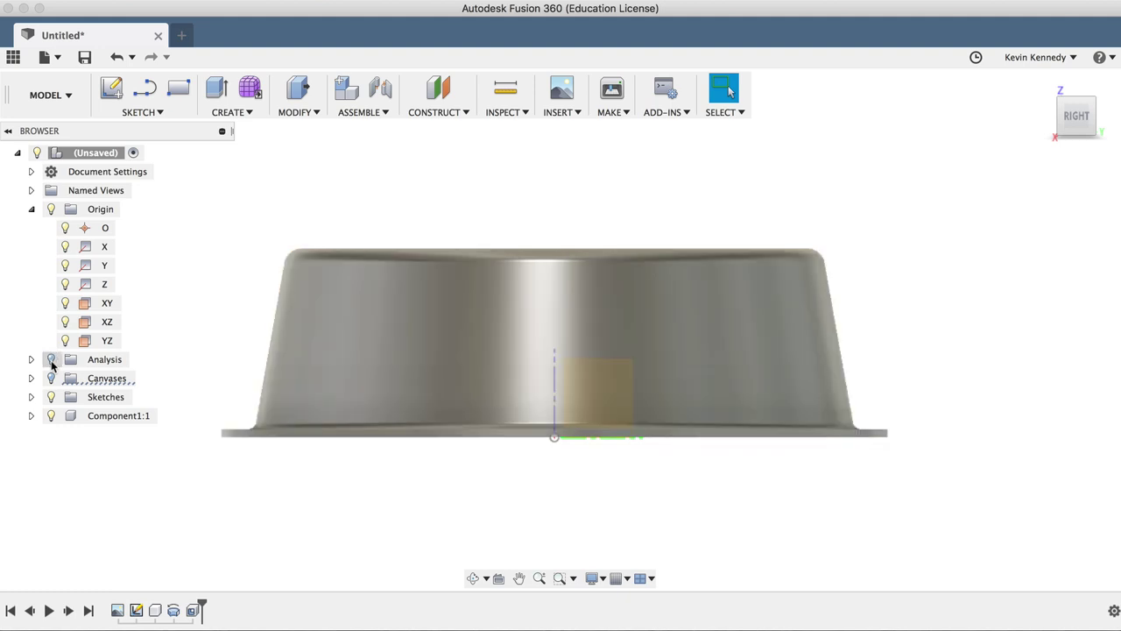
pyautogui.click(1093, 109)
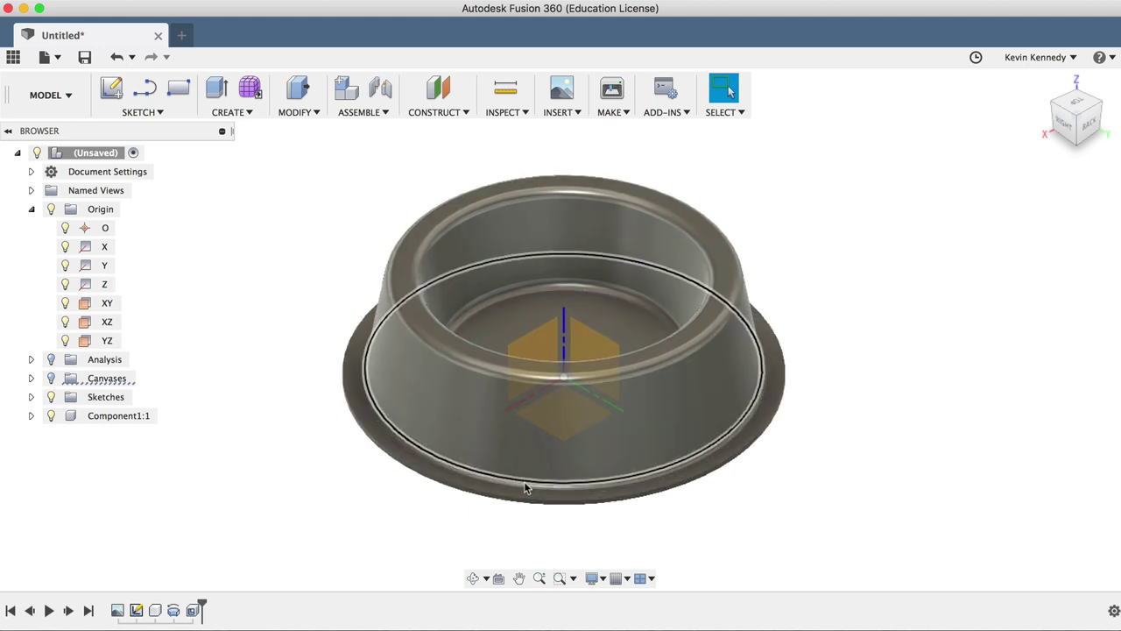
# Fillet the two outer rim edges of the base flange with a 1 mm radius
pyautogui.scroll(-1, 817, 459)
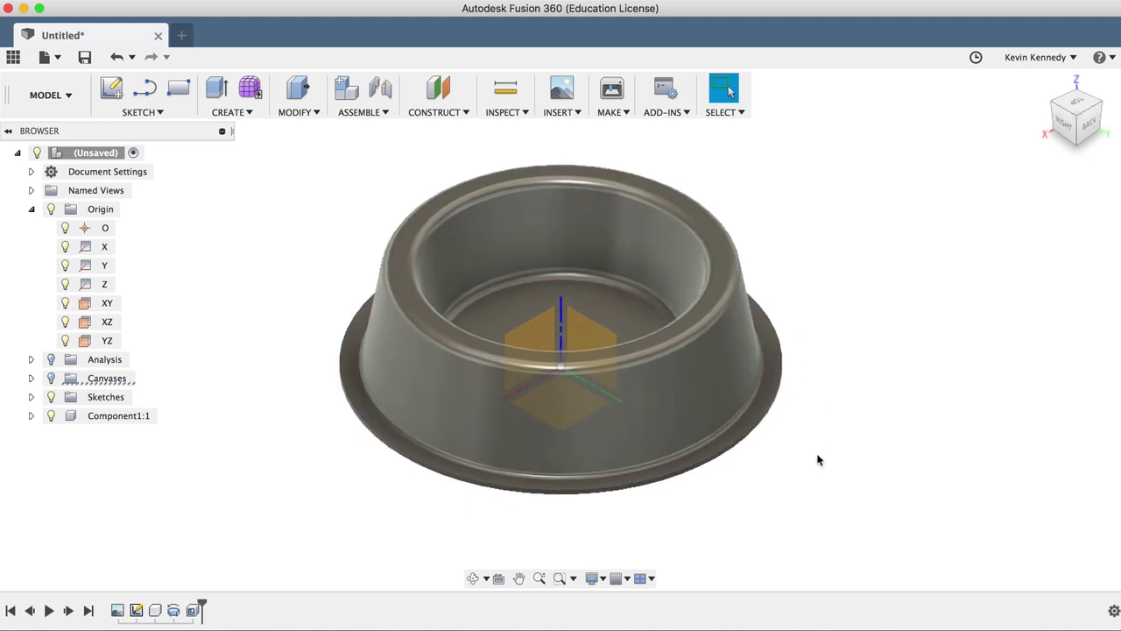
pyautogui.scroll(2, 817, 459)
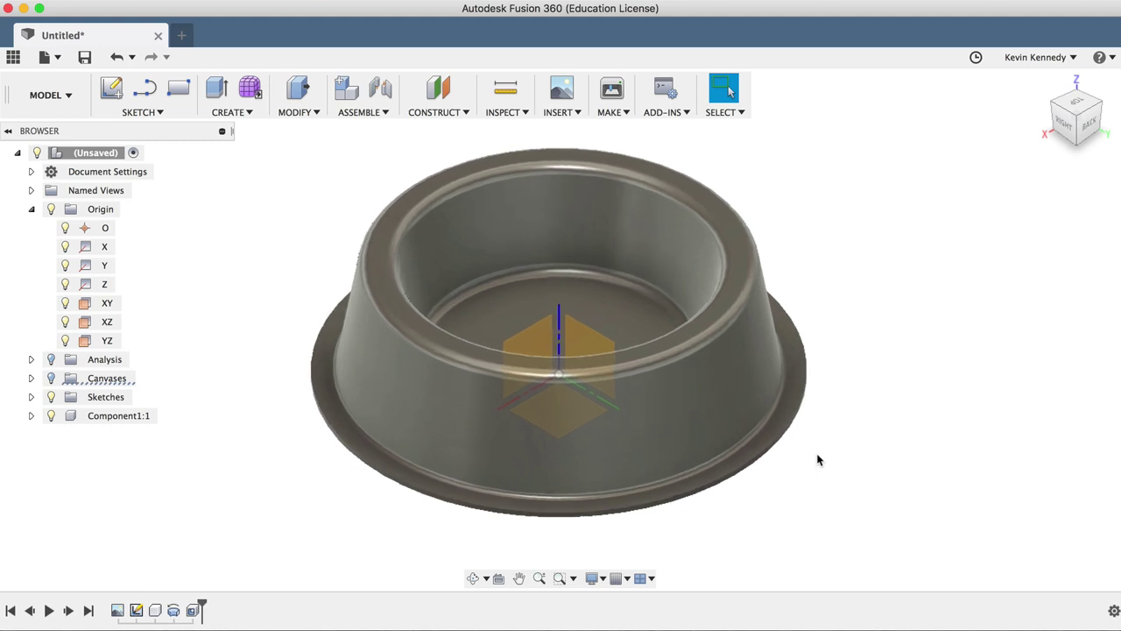
pyautogui.scroll(-1, 817, 459)
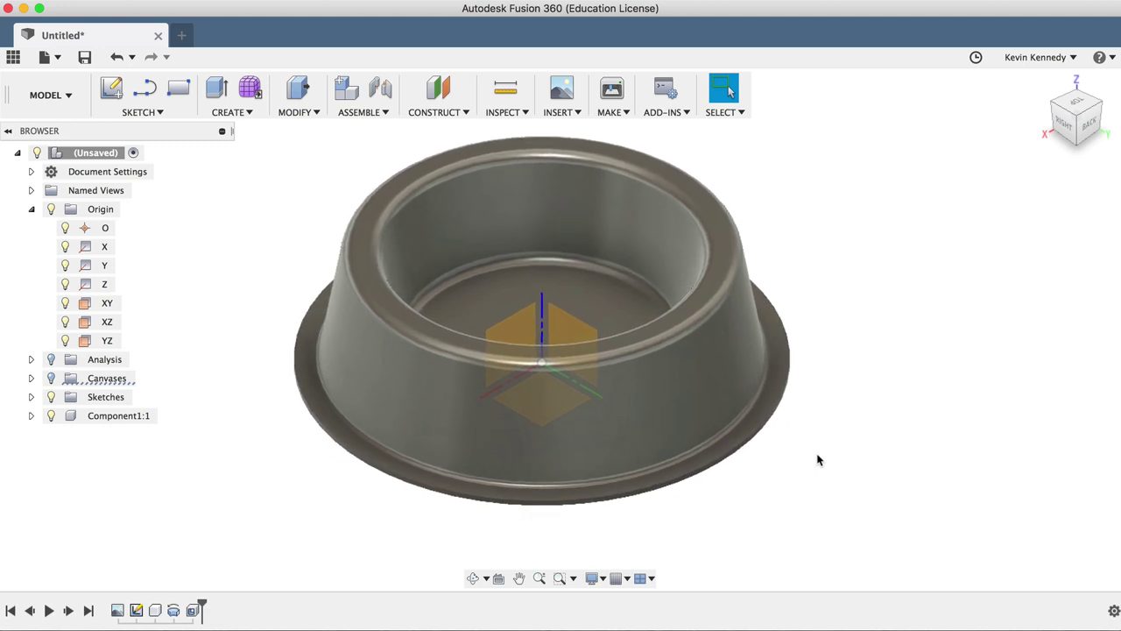
pyautogui.scroll(5, 751, 466)
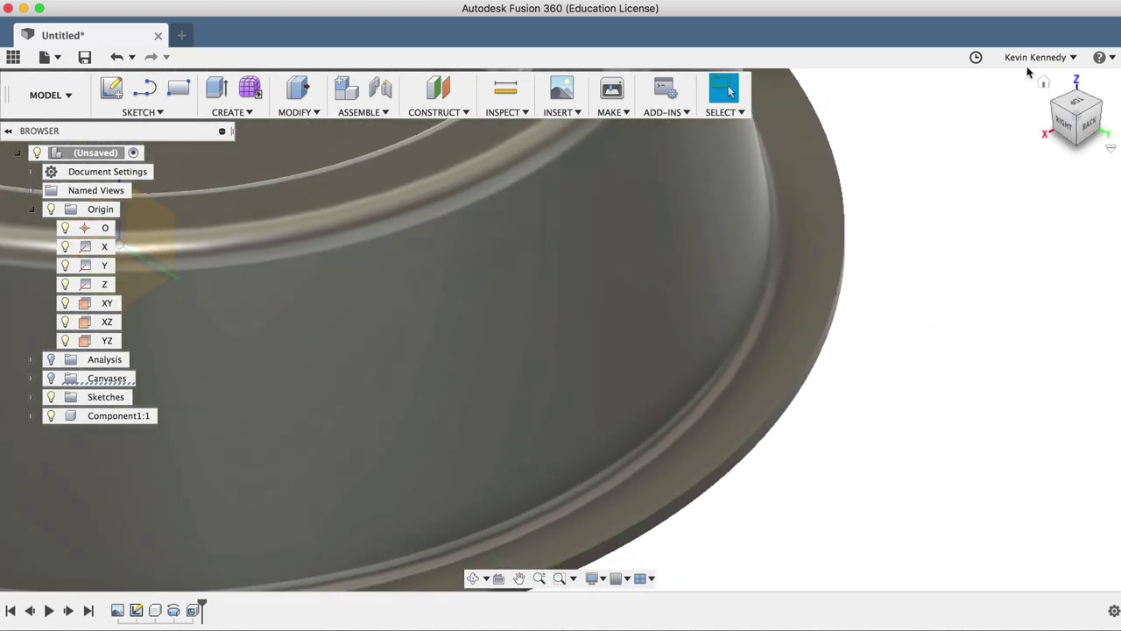
pyautogui.click(1077, 130)
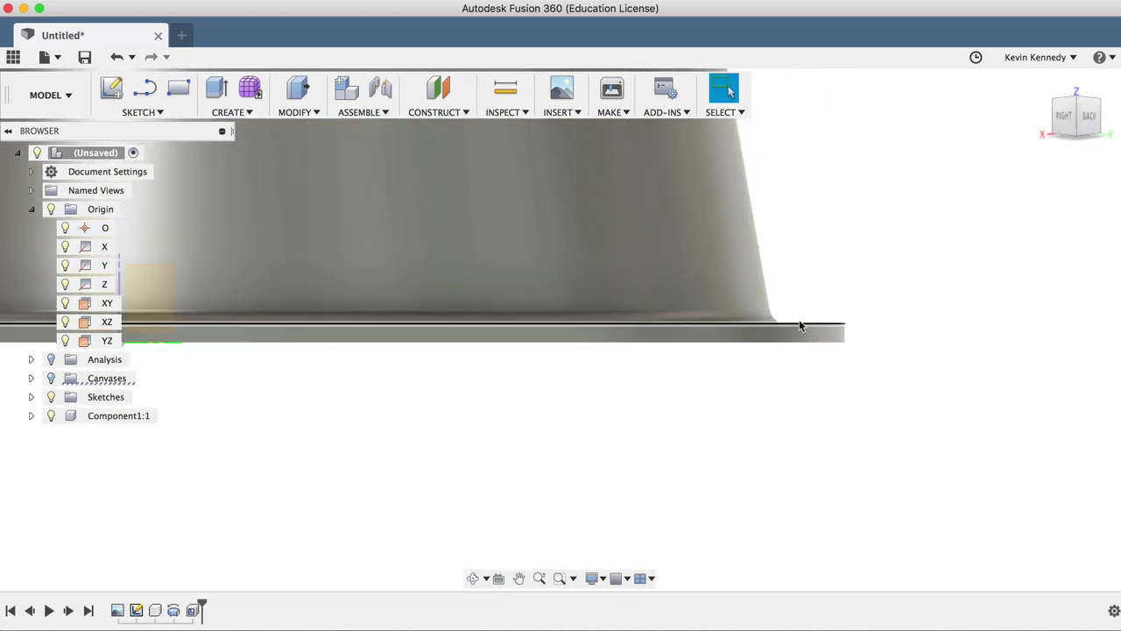
pyautogui.press('f')
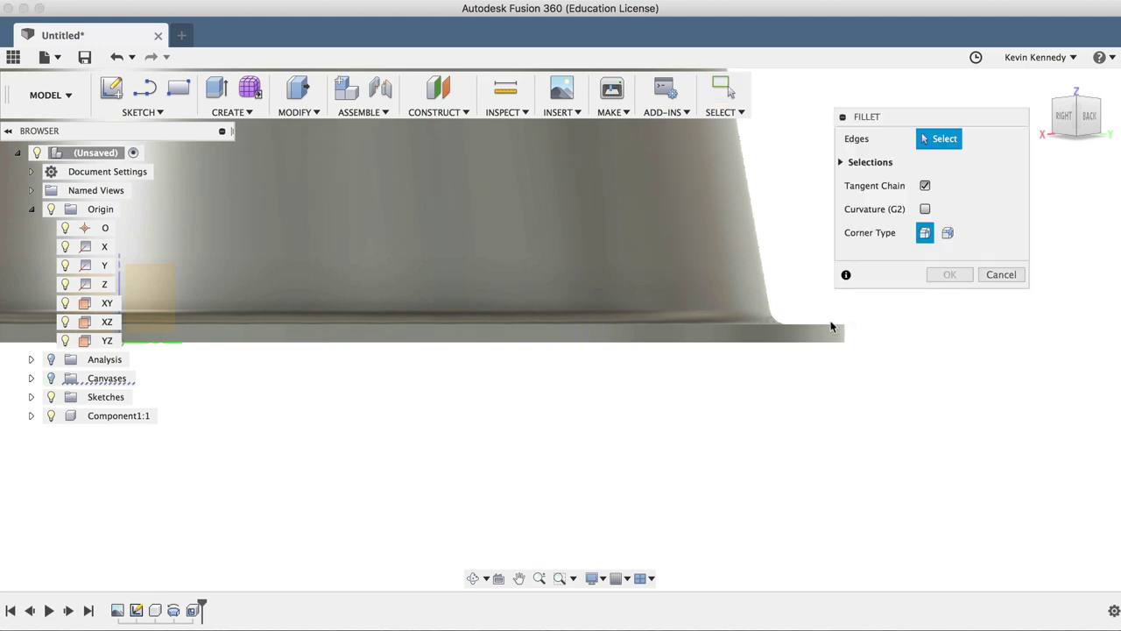
pyautogui.click(827, 333)
pyautogui.click(823, 340)
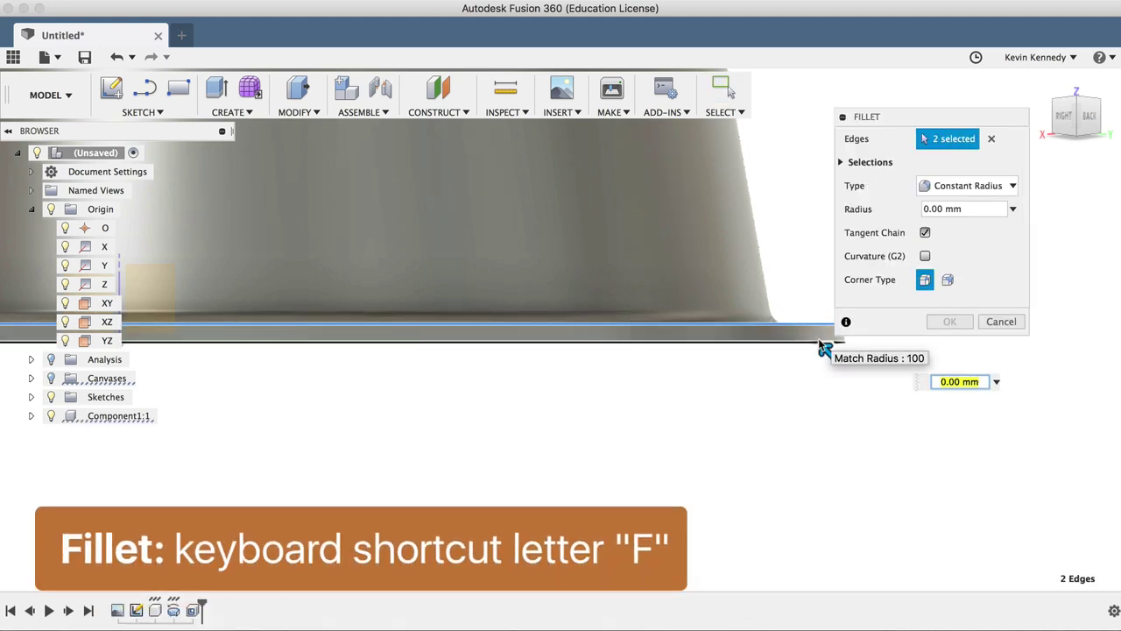
pyautogui.write('1')
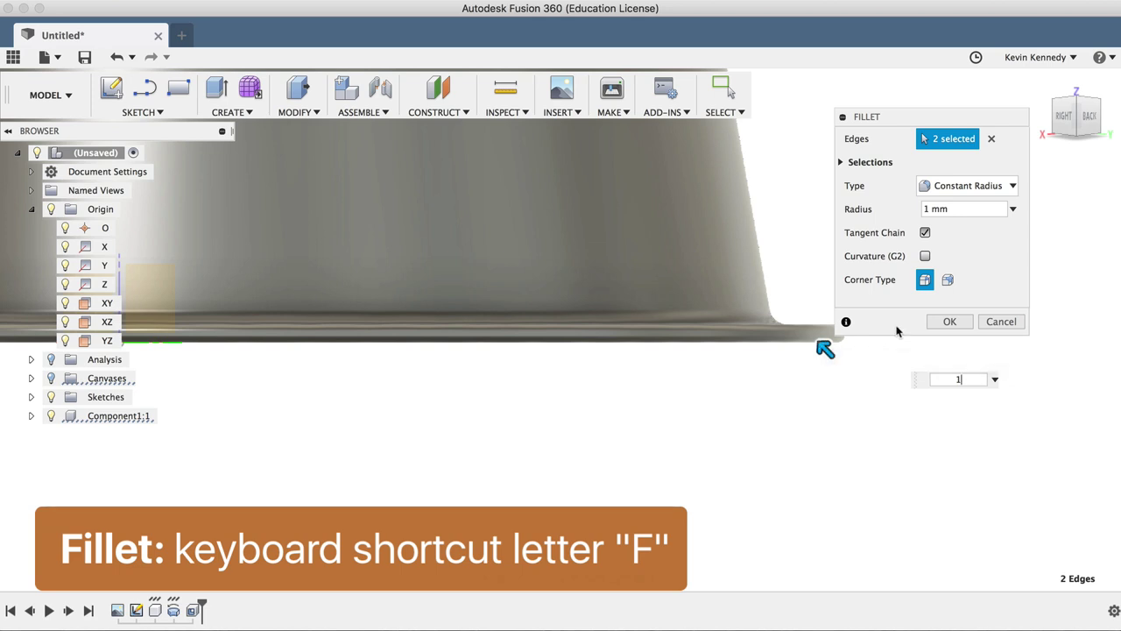
pyautogui.press('Return')
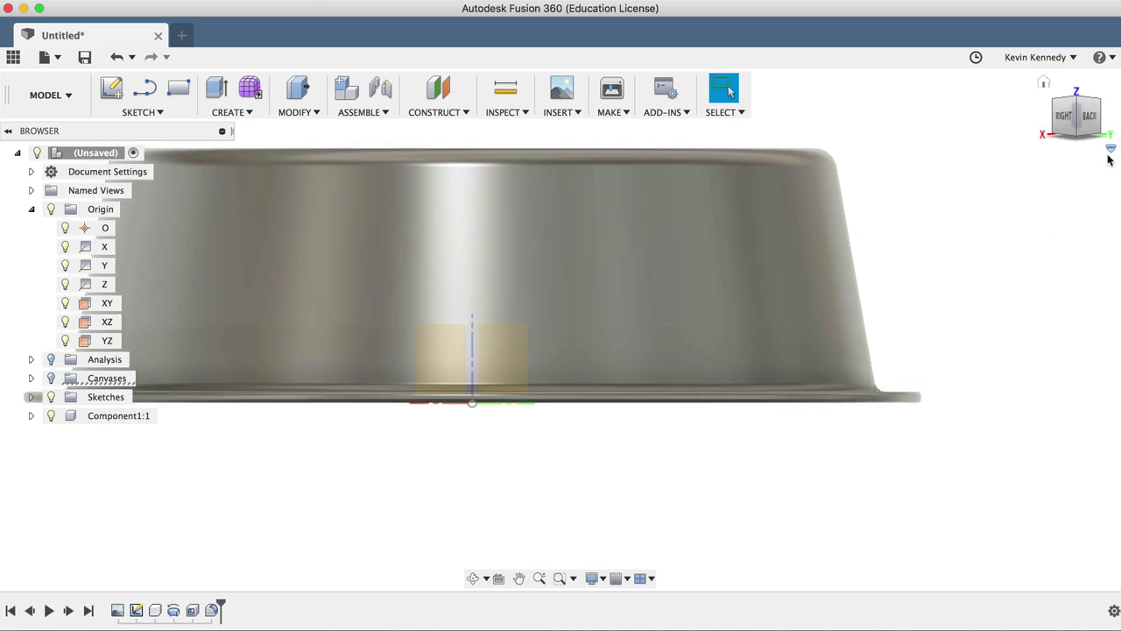
# In the Patch workspace, offset the bowl face by 0.2 mm as a new component
pyautogui.click(1077, 102)
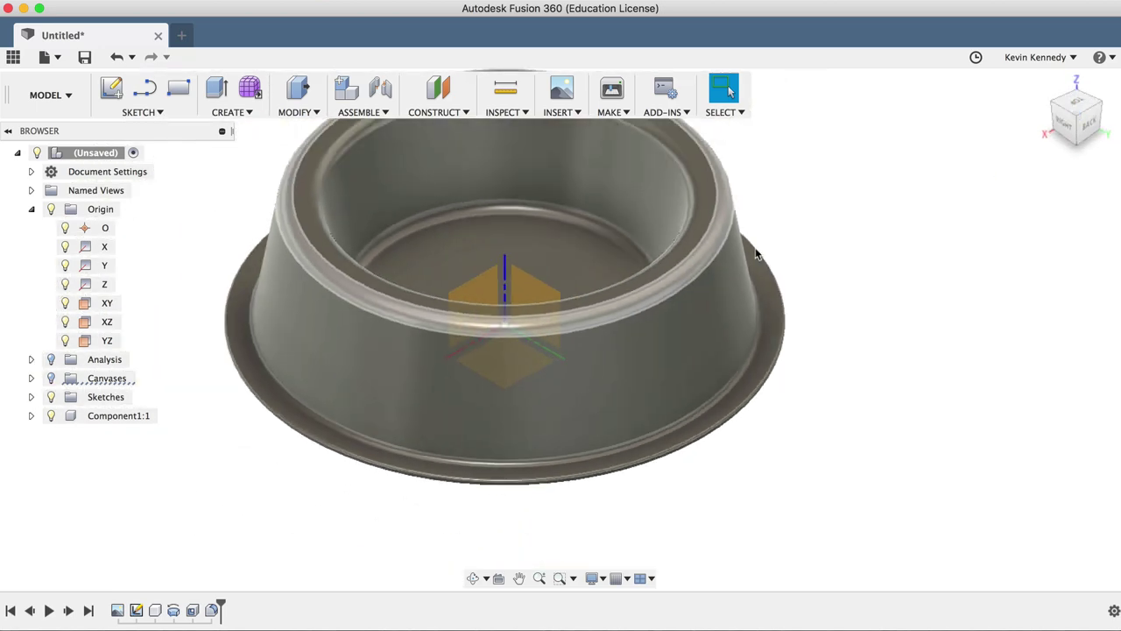
pyautogui.click(51, 95)
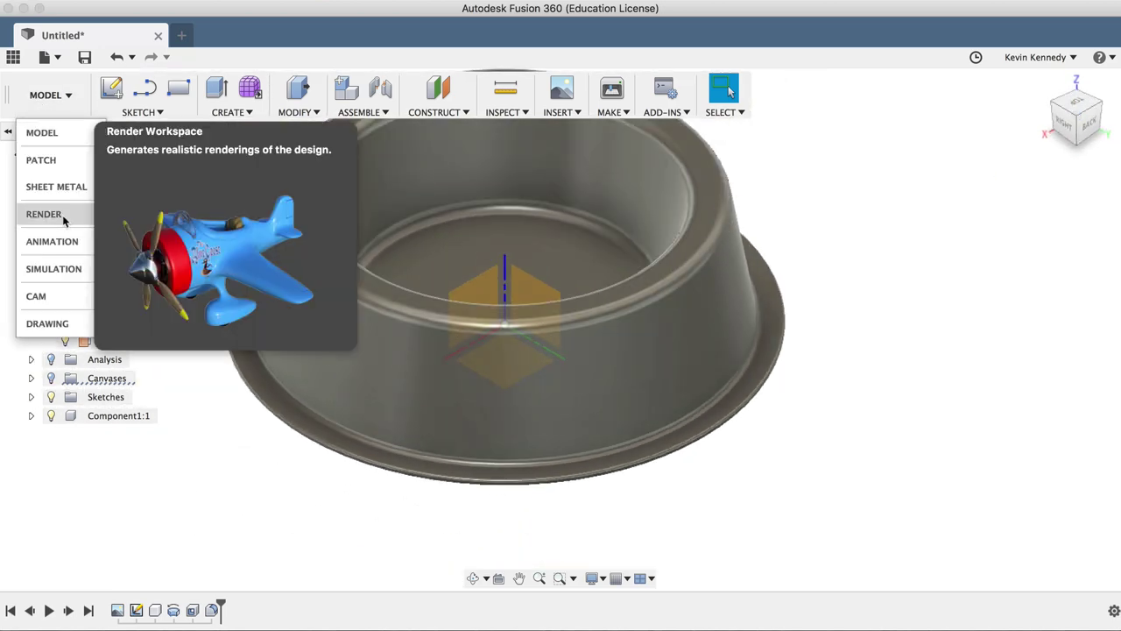
pyautogui.click(48, 159)
pyautogui.click(227, 112)
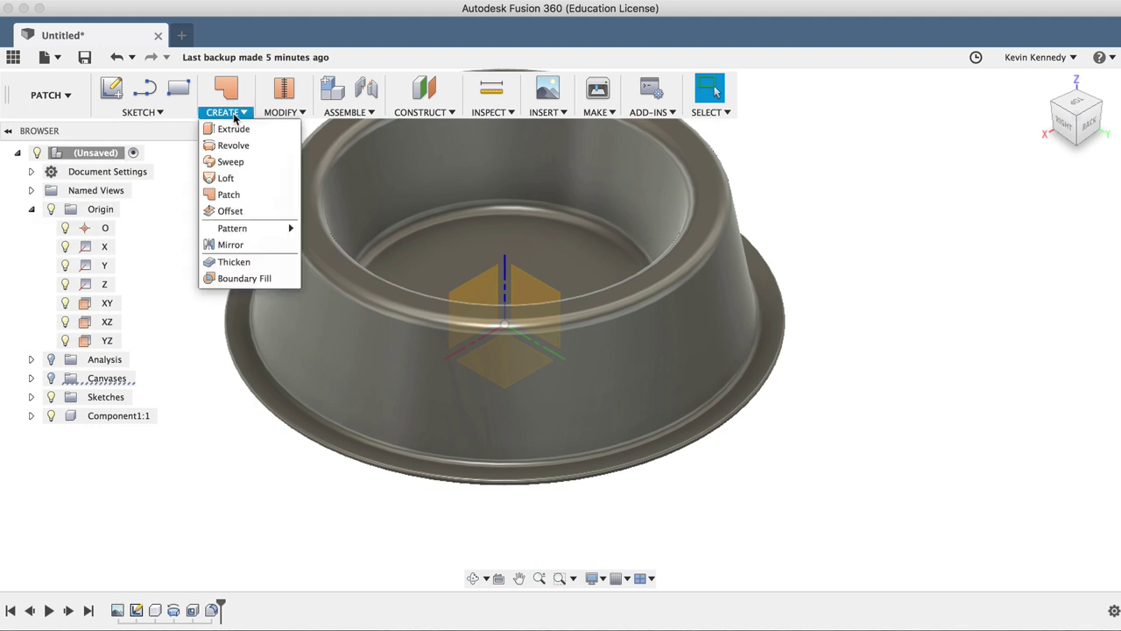
pyautogui.click(243, 214)
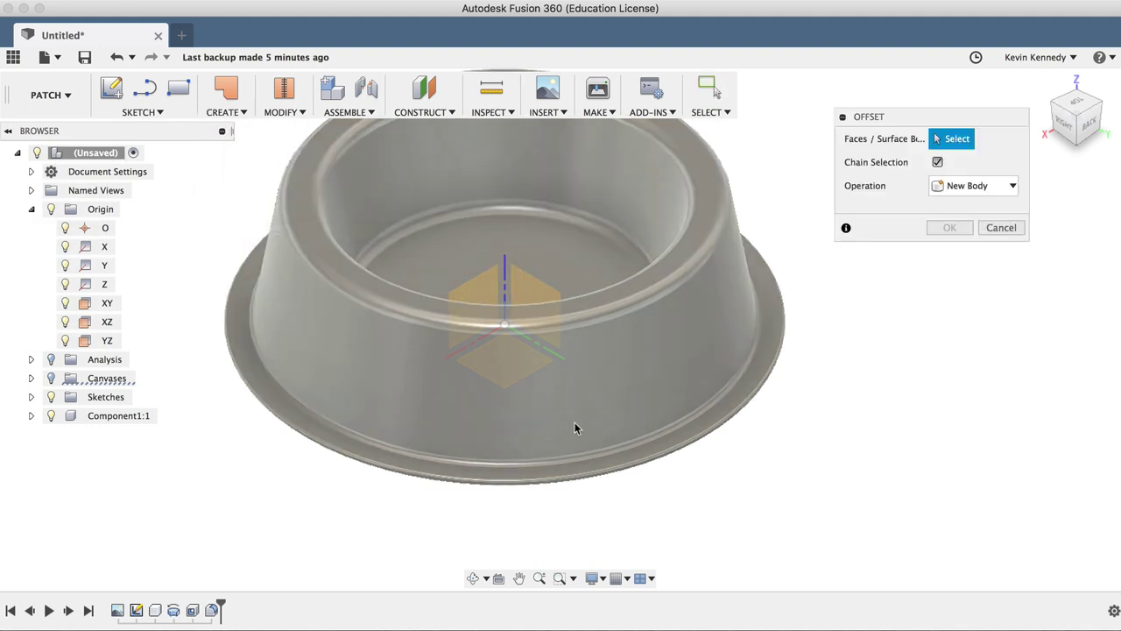
pyautogui.click(596, 436)
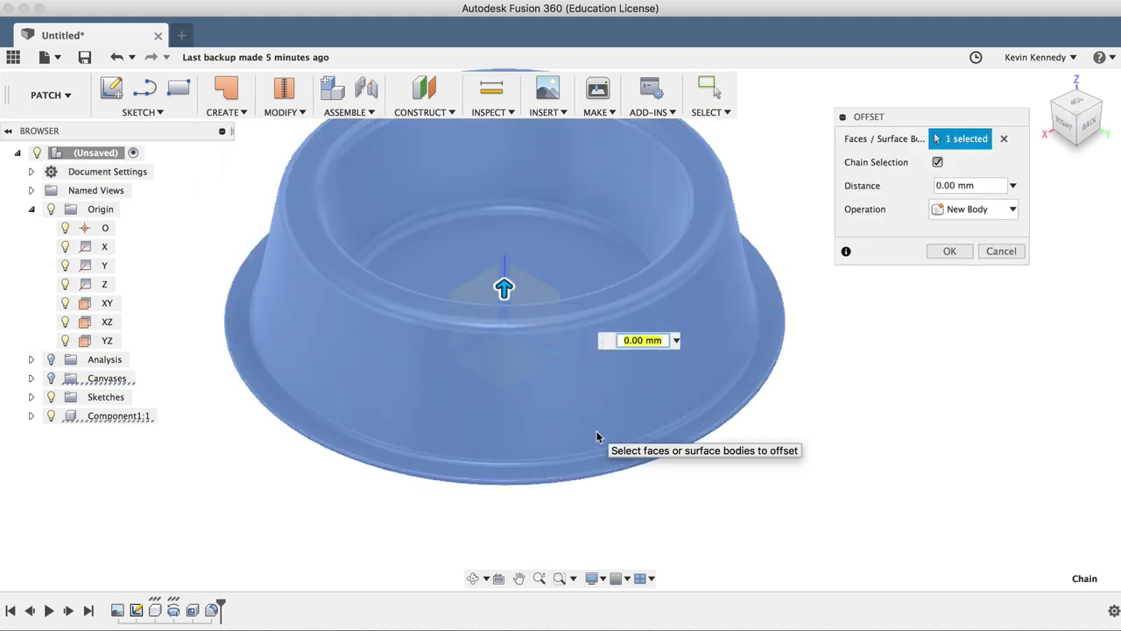
pyautogui.write('.2')
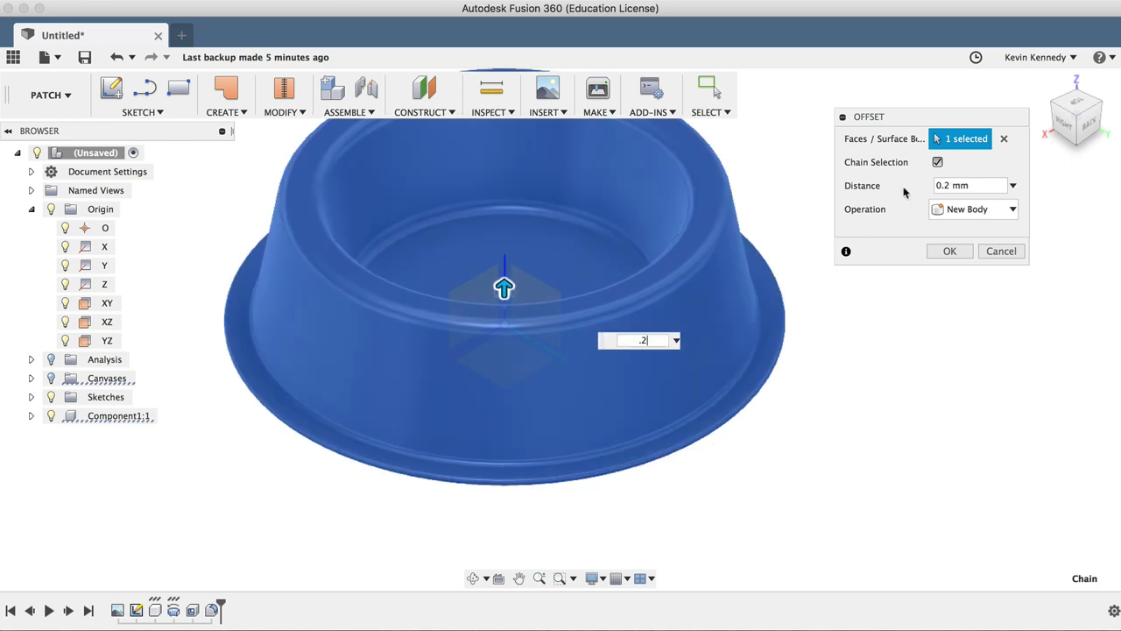
pyautogui.click(971, 209)
pyautogui.click(969, 244)
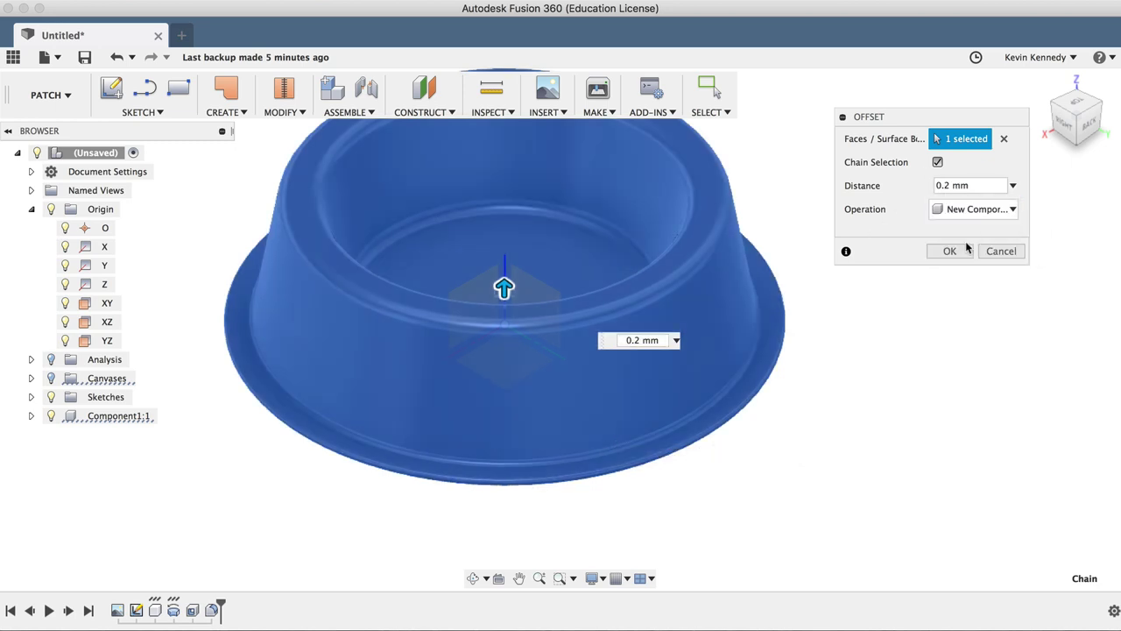
pyautogui.click(950, 251)
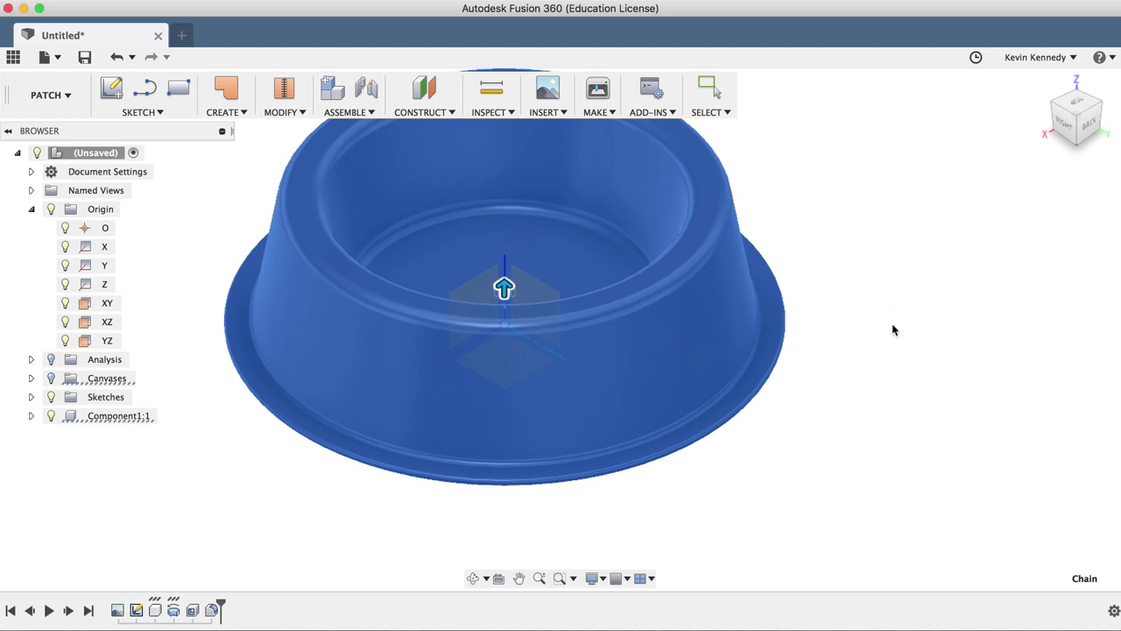
# Rename Component1 to 'Dog Bowl' and start renaming the offset Component2
pyautogui.press('F6')
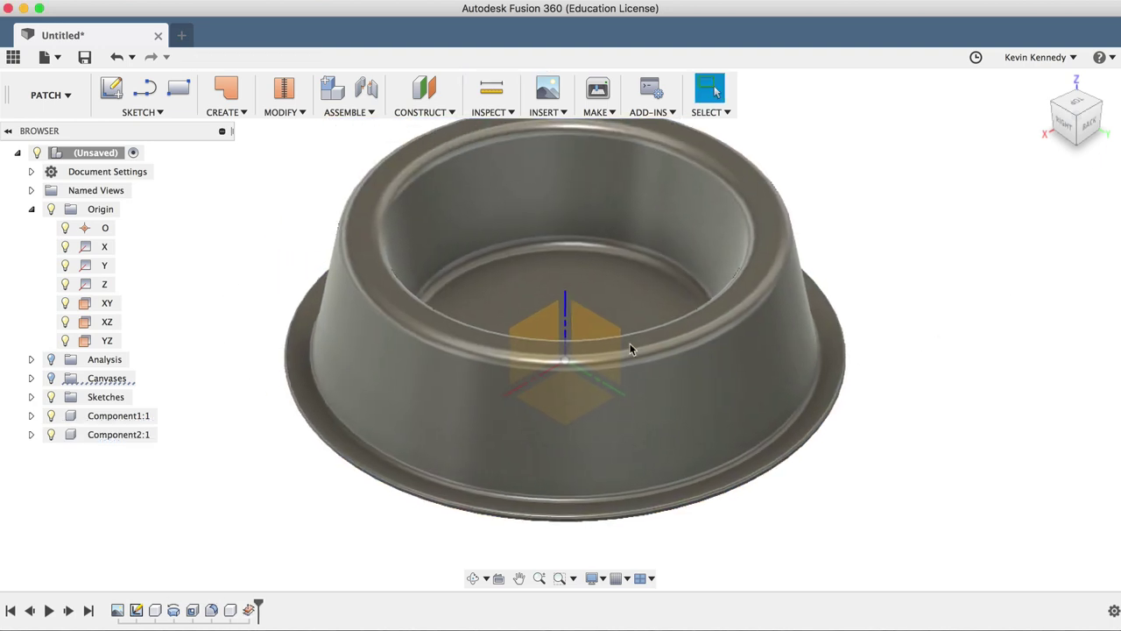
pyautogui.click(114, 417)
pyautogui.doubleClick(113, 418)
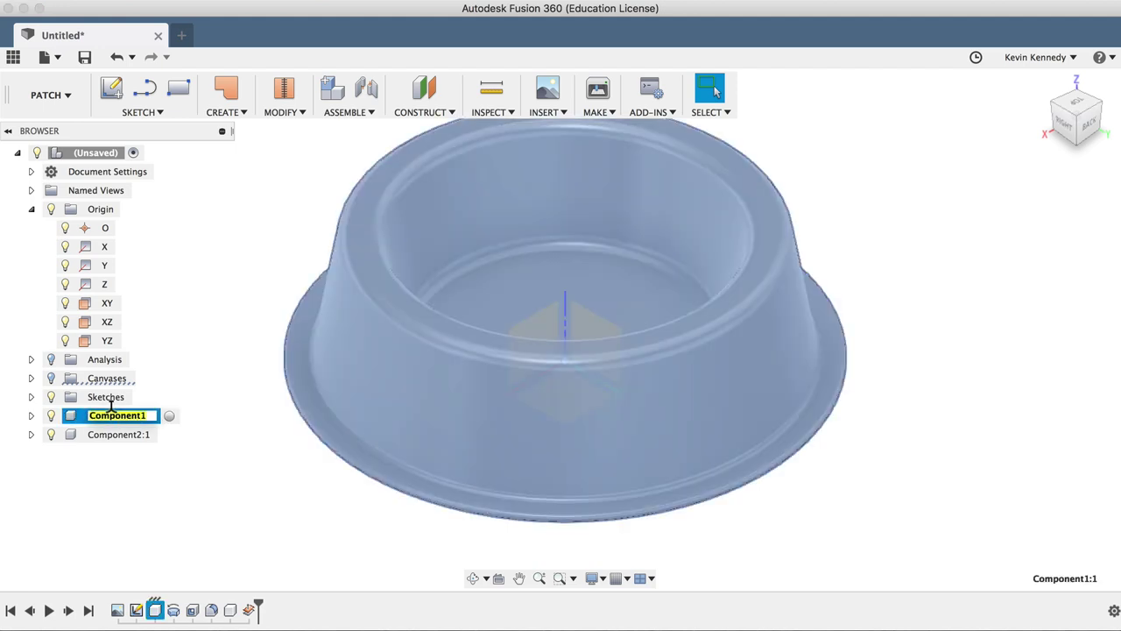
pyautogui.write('Dog Bowl')
pyautogui.press('Return')
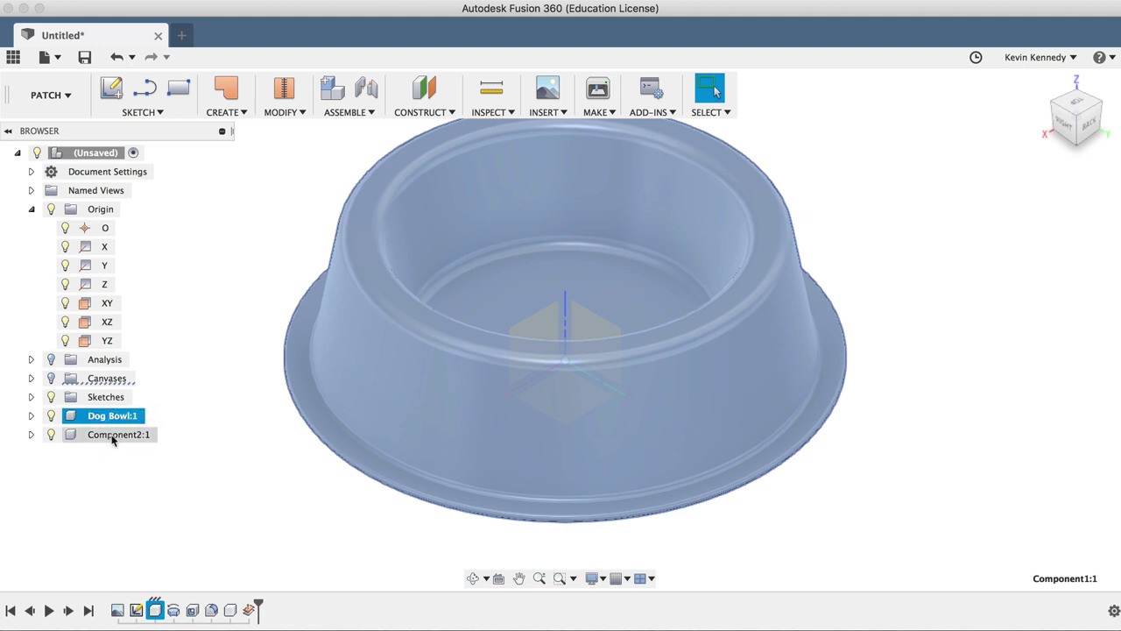
pyautogui.click(112, 438)
pyautogui.doubleClick(112, 438)
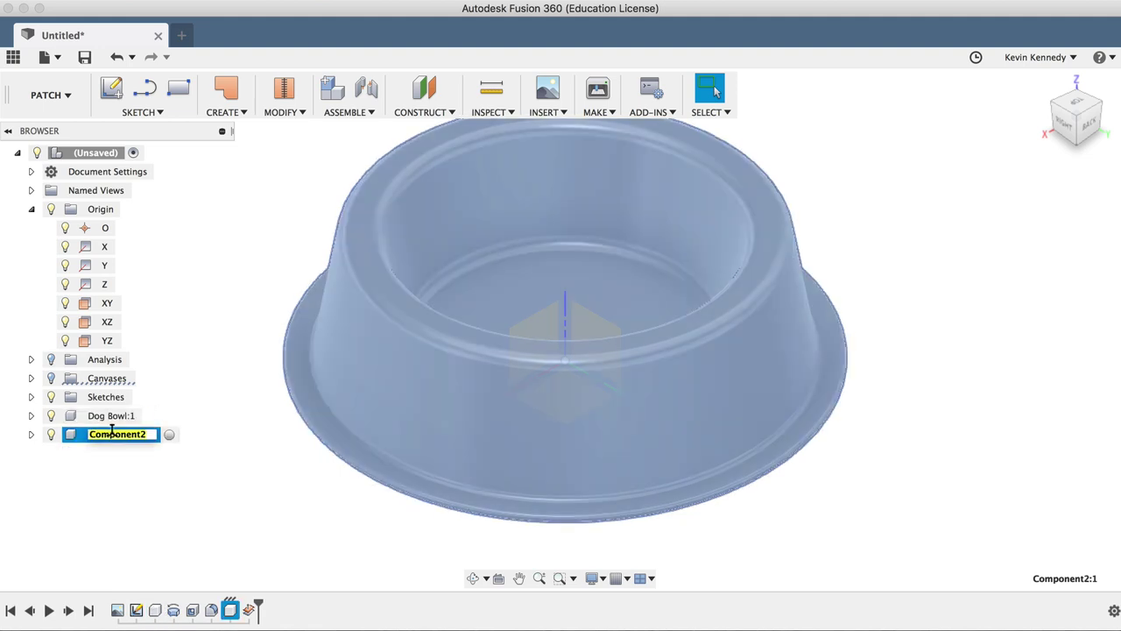
# Name the offset component 'Rubber' and apply the Rubber – Soft appearance to it
pyautogui.write('Rubber')
pyautogui.press('Return')
pyautogui.rightClick(112, 443)
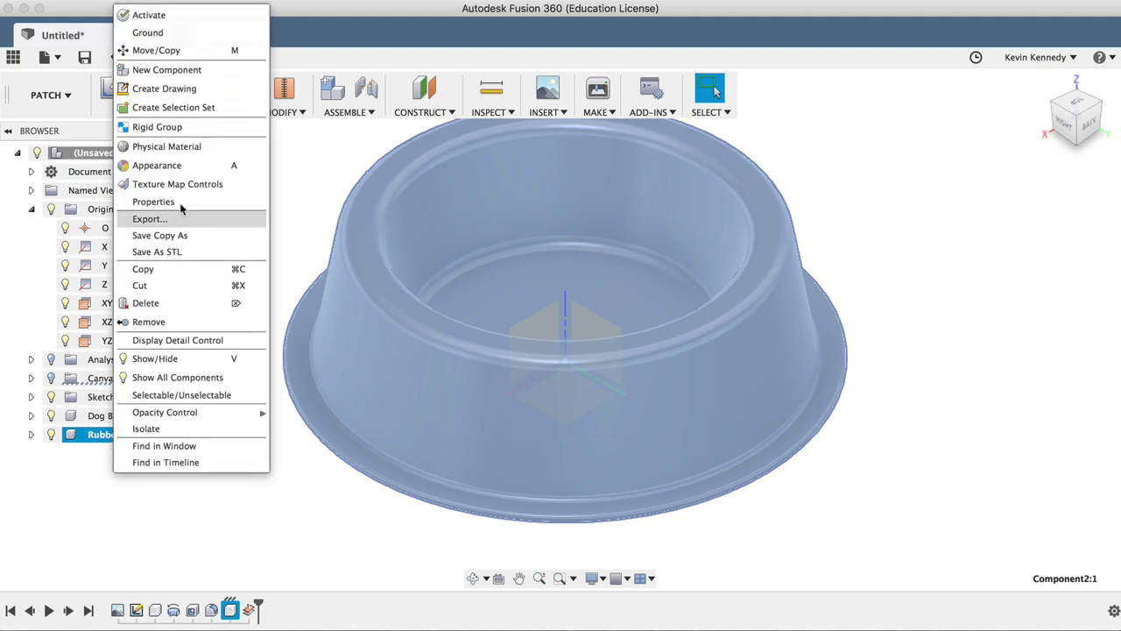
pyautogui.click(171, 167)
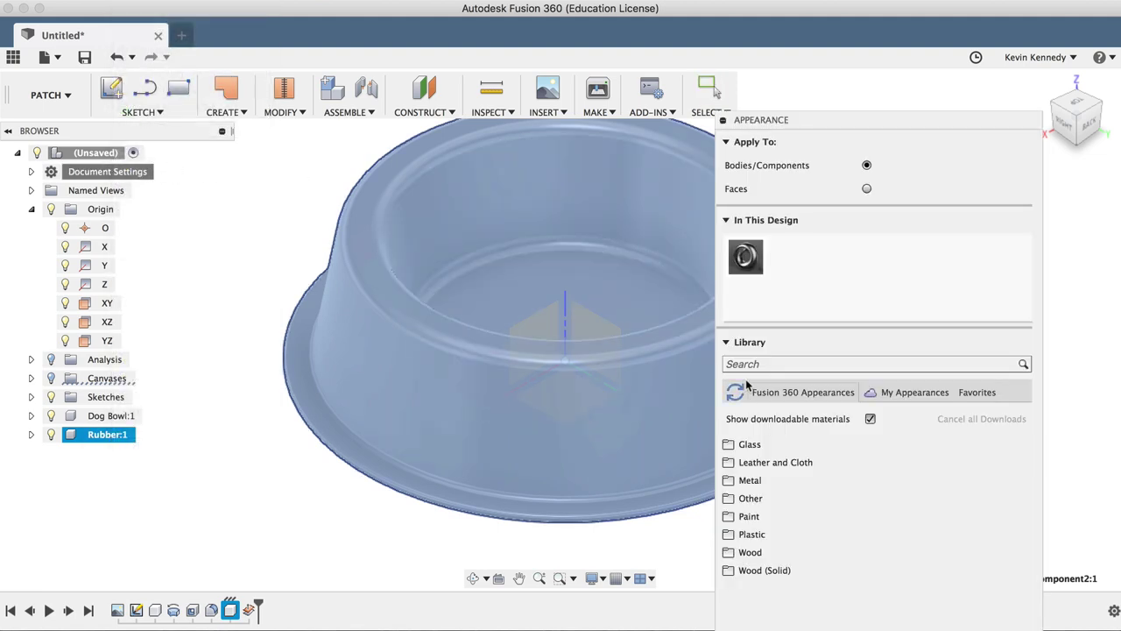
pyautogui.click(745, 359)
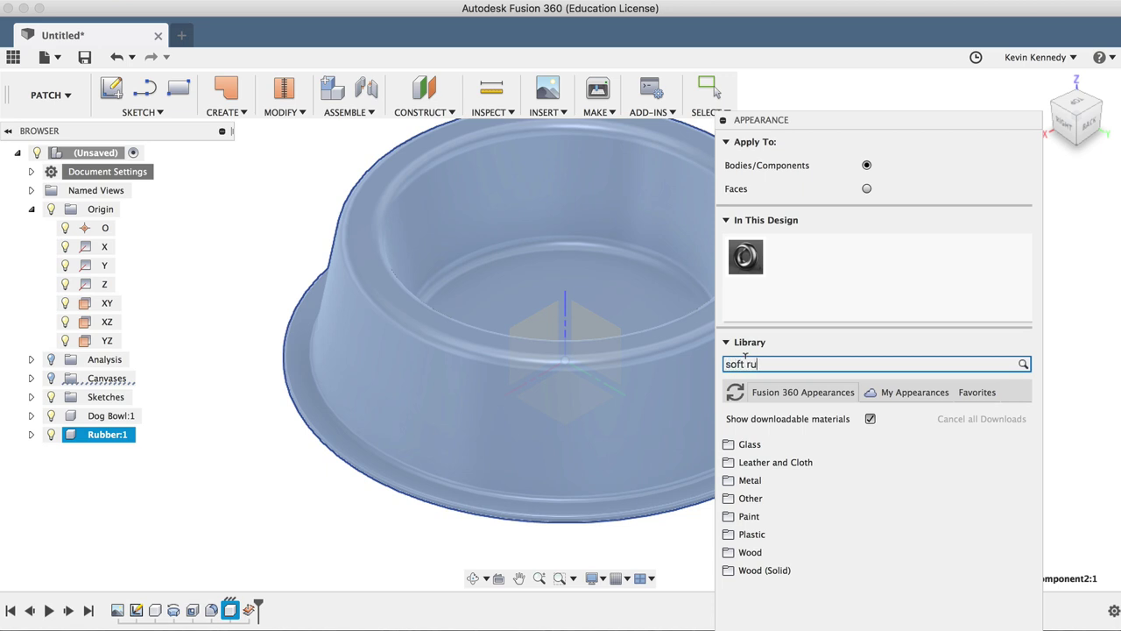
pyautogui.write('soft rubber')
pyautogui.press('Return')
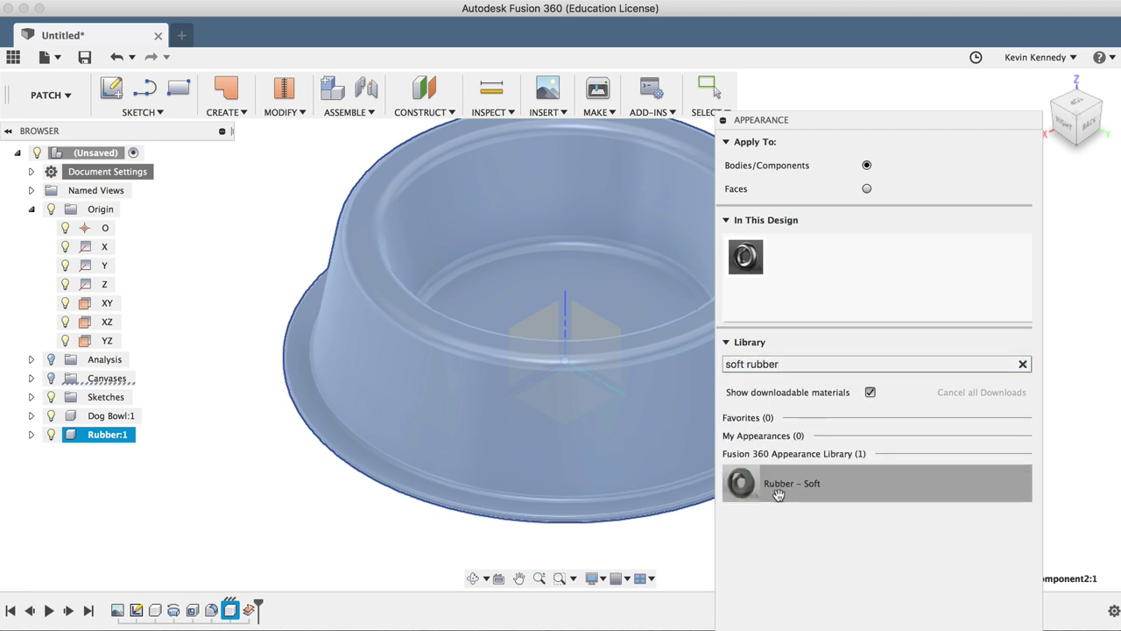
pyautogui.moveTo(776, 490); pyautogui.dragTo(641, 499)
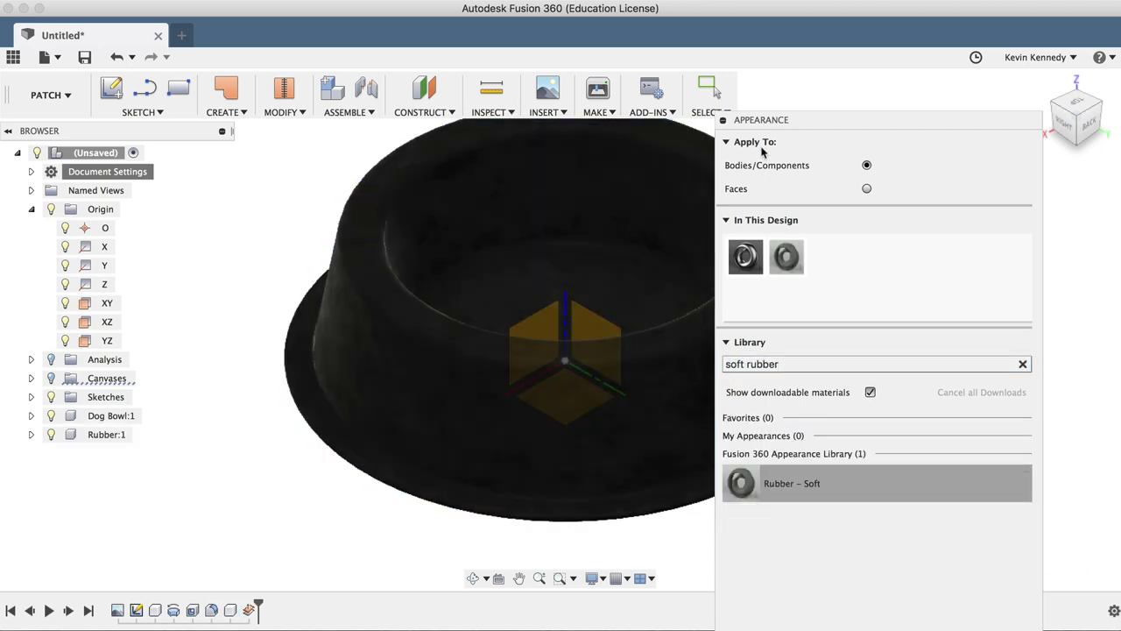
pyautogui.click(723, 120)
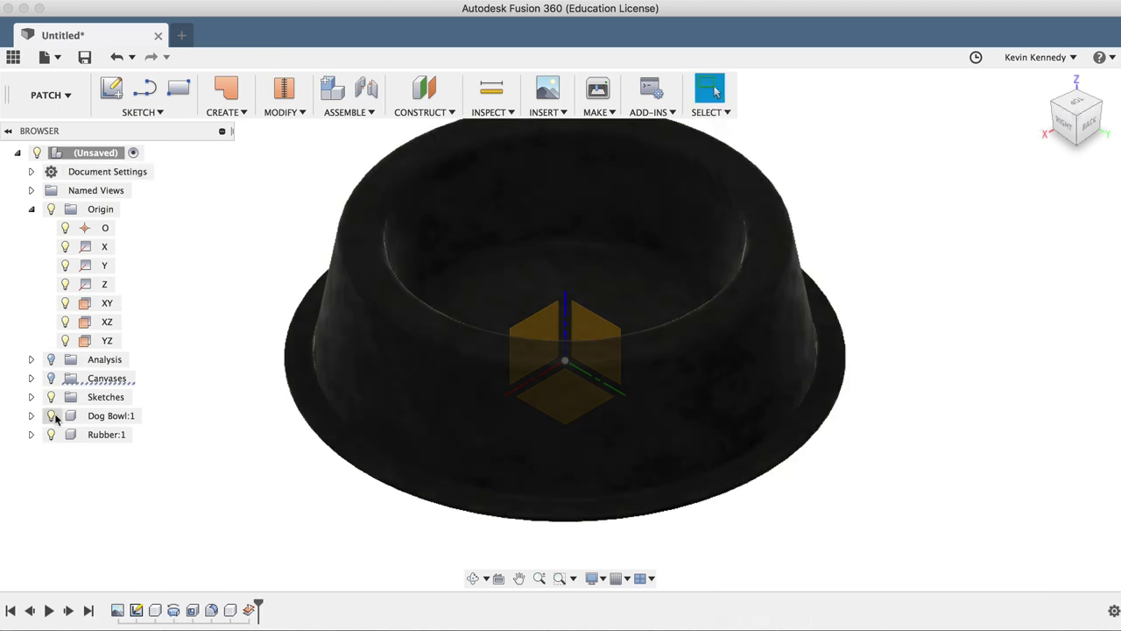
# Toggle the Rubber body's visibility to compare it with the steel bowl, leaving it shown
pyautogui.click(51, 434)
pyautogui.click(51, 435)
pyautogui.click(50, 435)
pyautogui.click(50, 436)
pyautogui.click(50, 435)
pyautogui.click(50, 436)
pyautogui.click(50, 435)
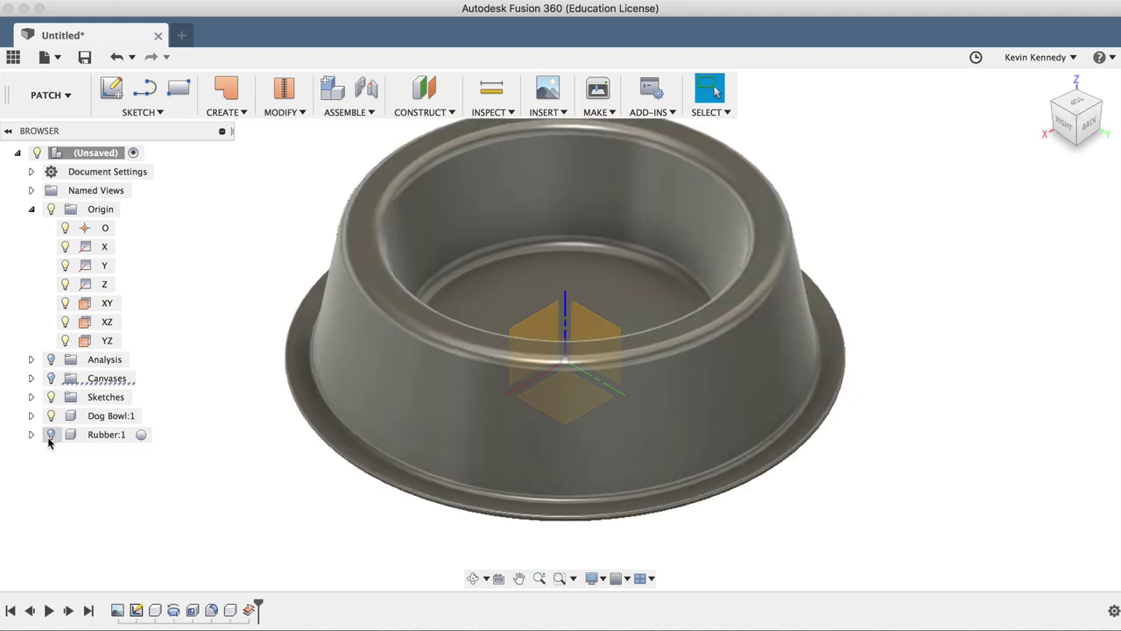
pyautogui.click(50, 435)
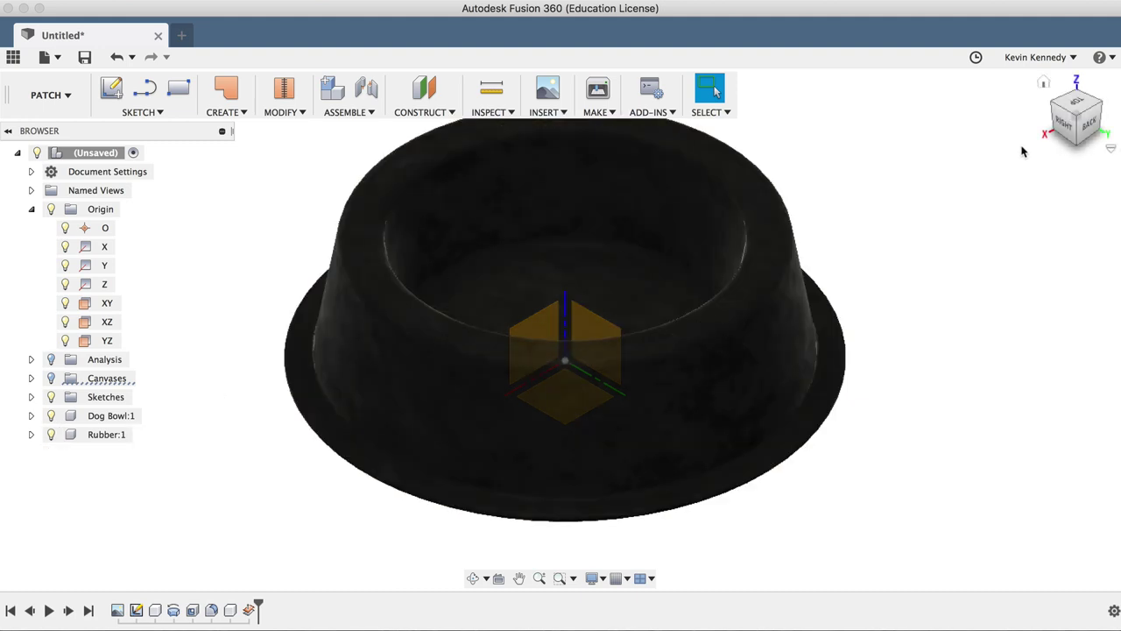
# Start a sketch on the XY plane and draw a 185 mm diameter circle at the origin
pyautogui.moveTo(1073, 136); pyautogui.dragTo(1067, 85)
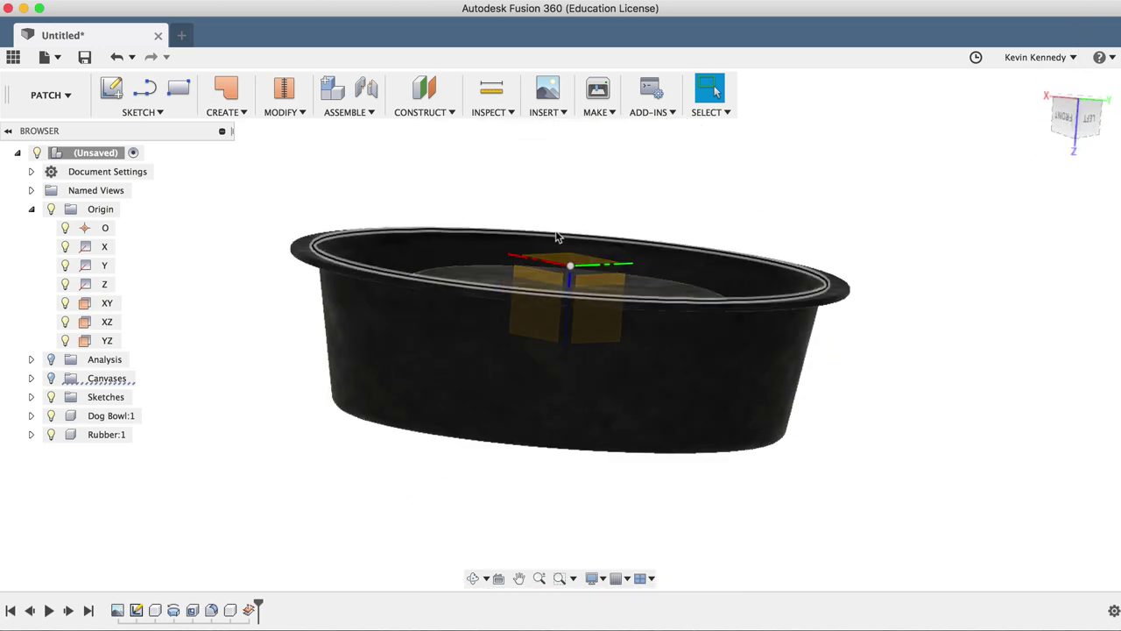
pyautogui.click(574, 261)
pyautogui.rightClick(573, 261)
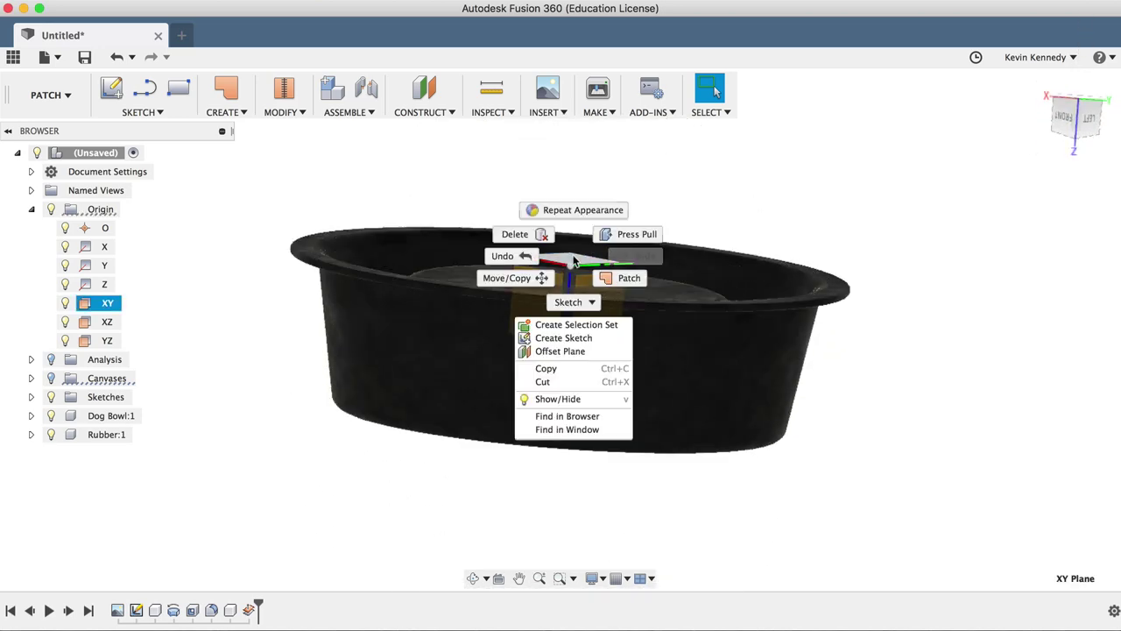
pyautogui.click(565, 340)
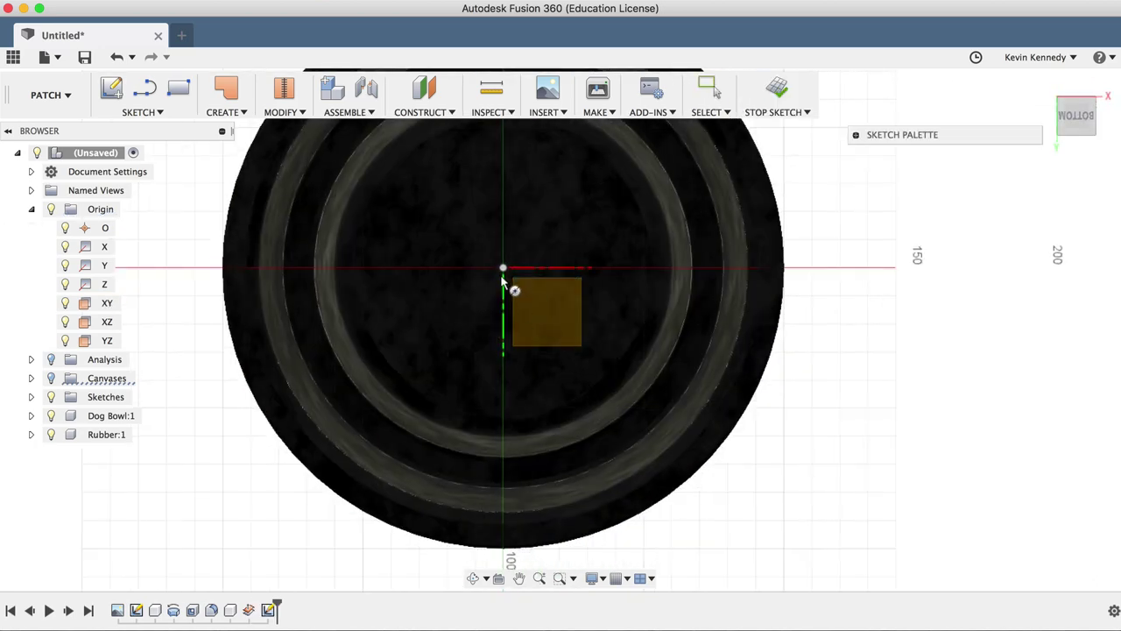
pyautogui.click(502, 268)
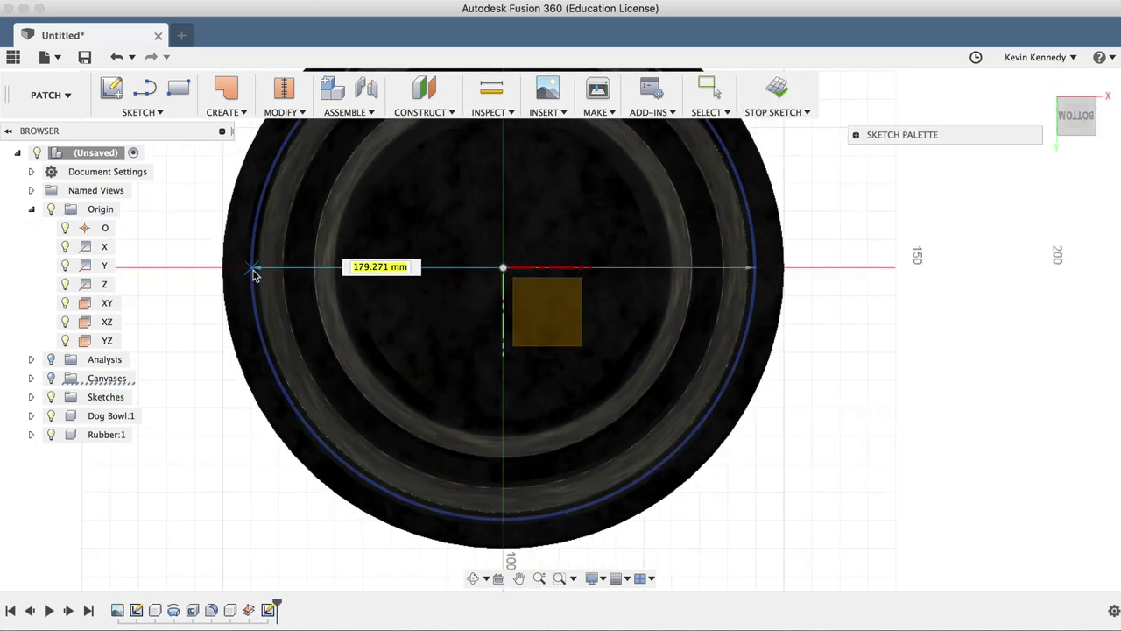
pyautogui.write('185')
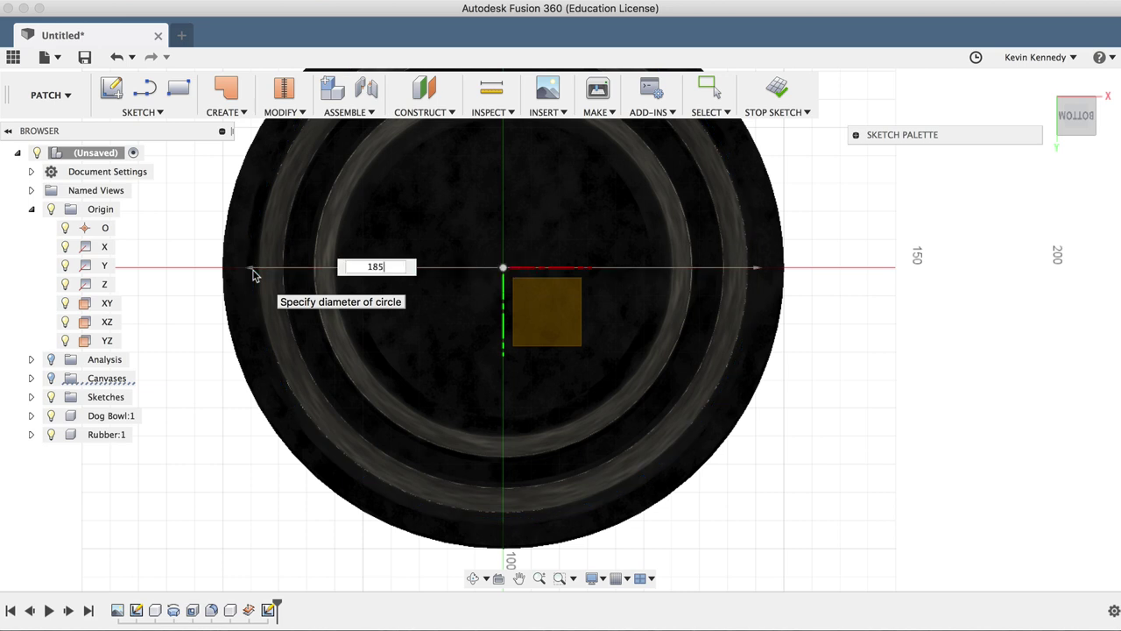
pyautogui.press('Tab')
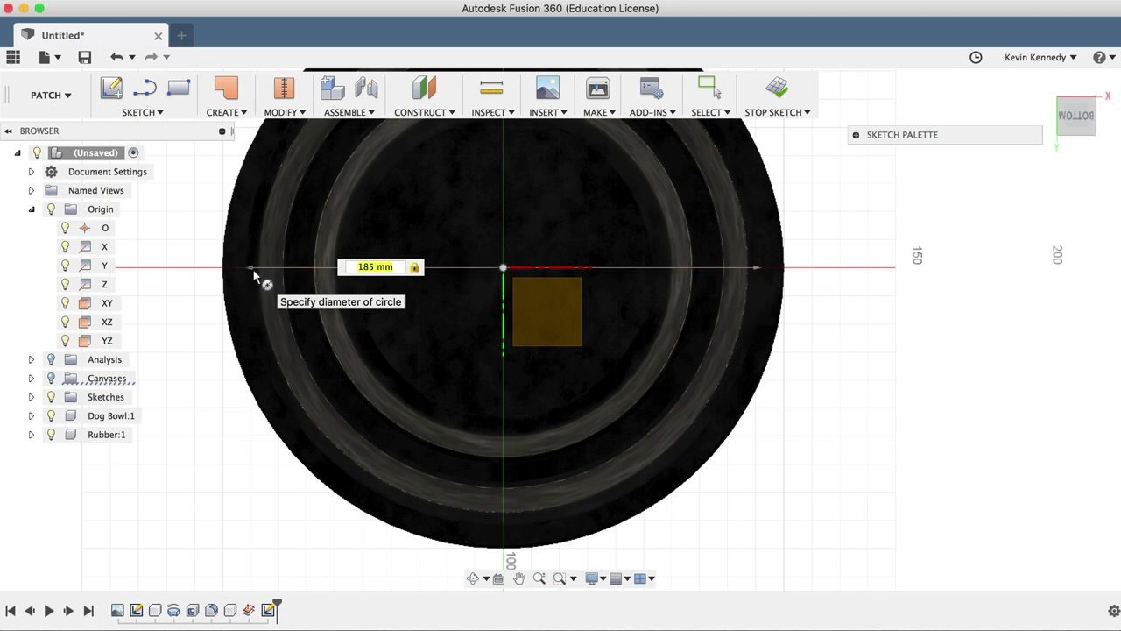
pyautogui.press('Return')
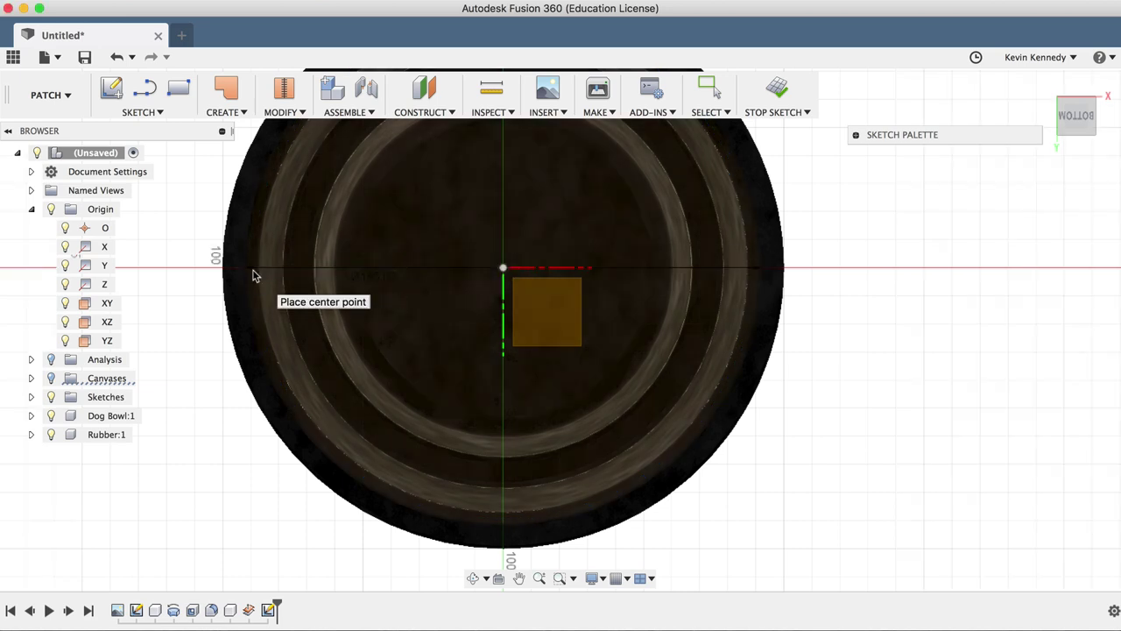
pyautogui.click(1090, 107)
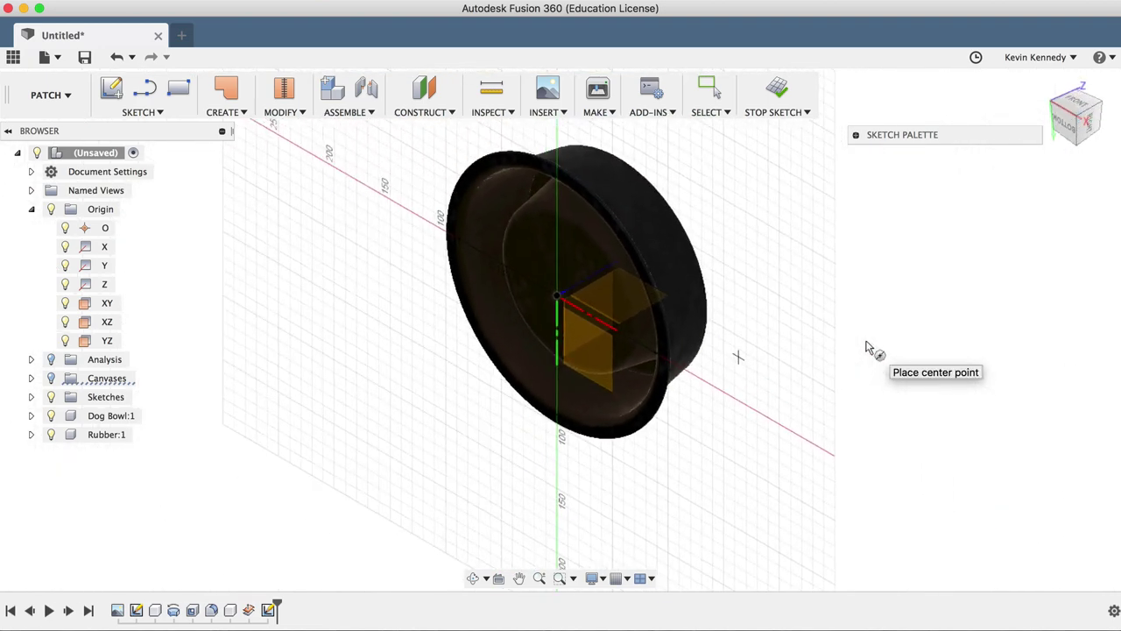
# Extrude-cut the circle profile to the bowl face, excluding the Dog Bowl body from the cut
pyautogui.press('e')
pyautogui.click(591, 294)
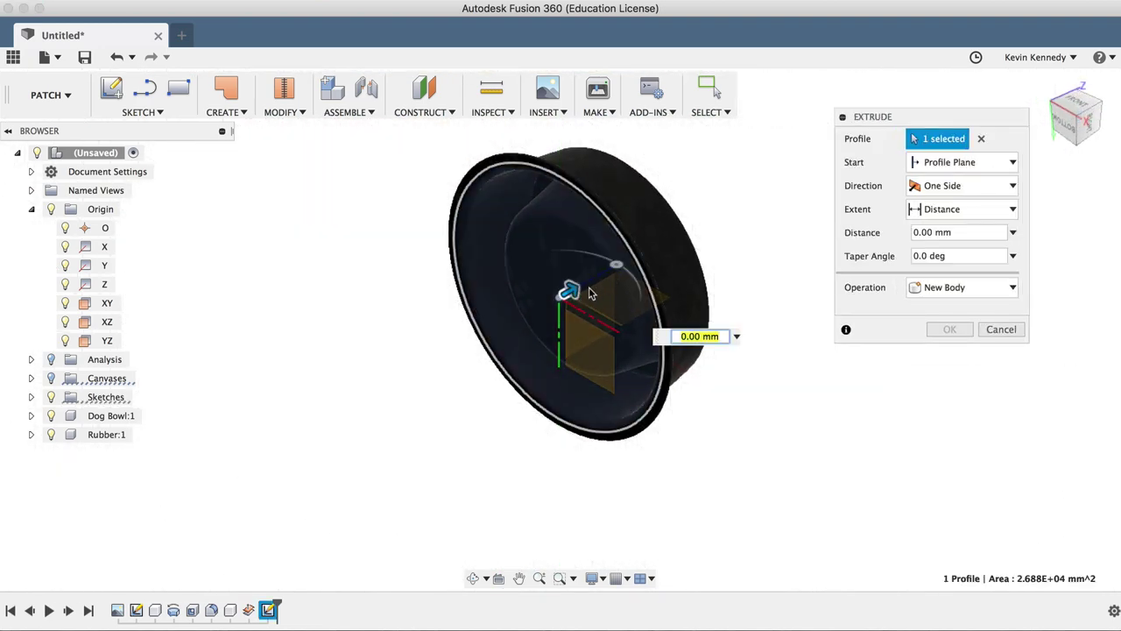
pyautogui.moveTo(587, 292); pyautogui.dragTo(671, 247)
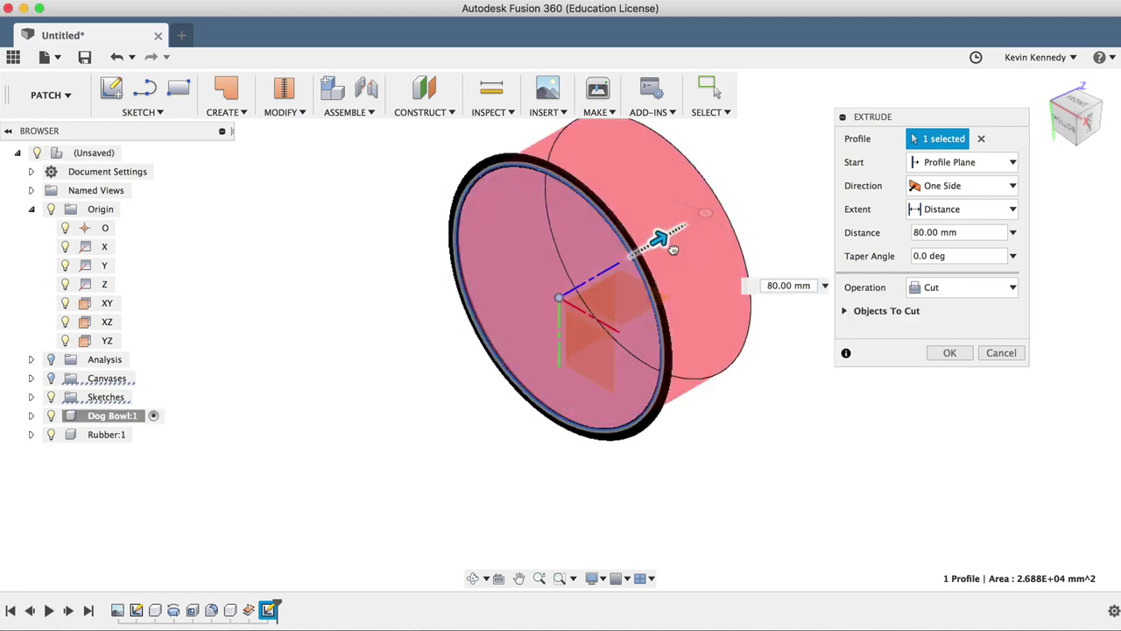
pyautogui.click(1090, 83)
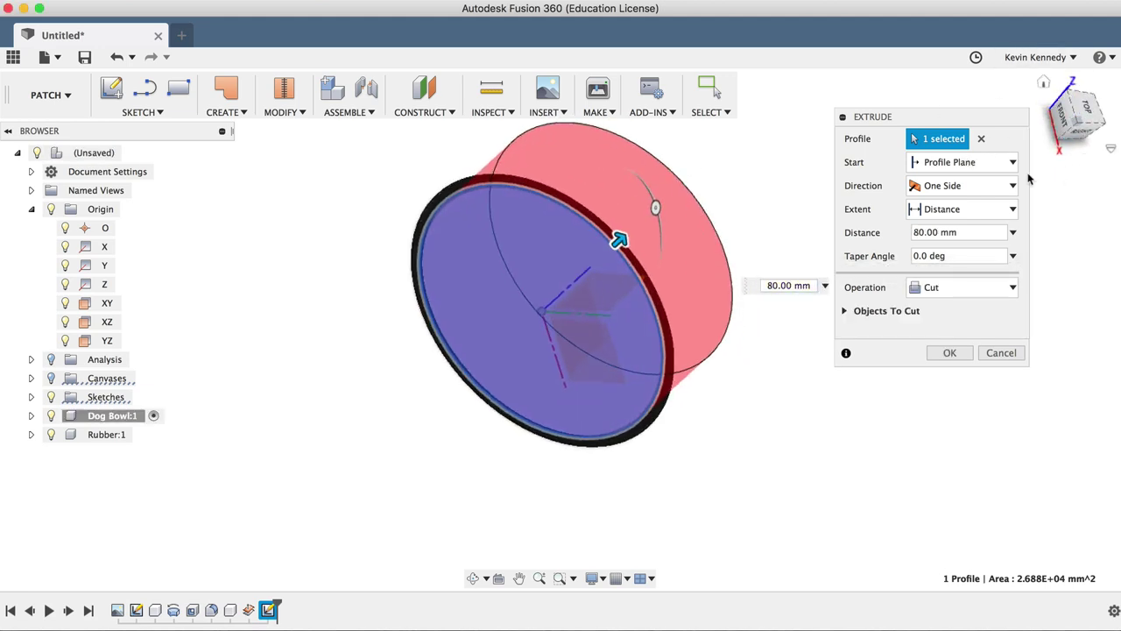
pyautogui.click(1008, 208)
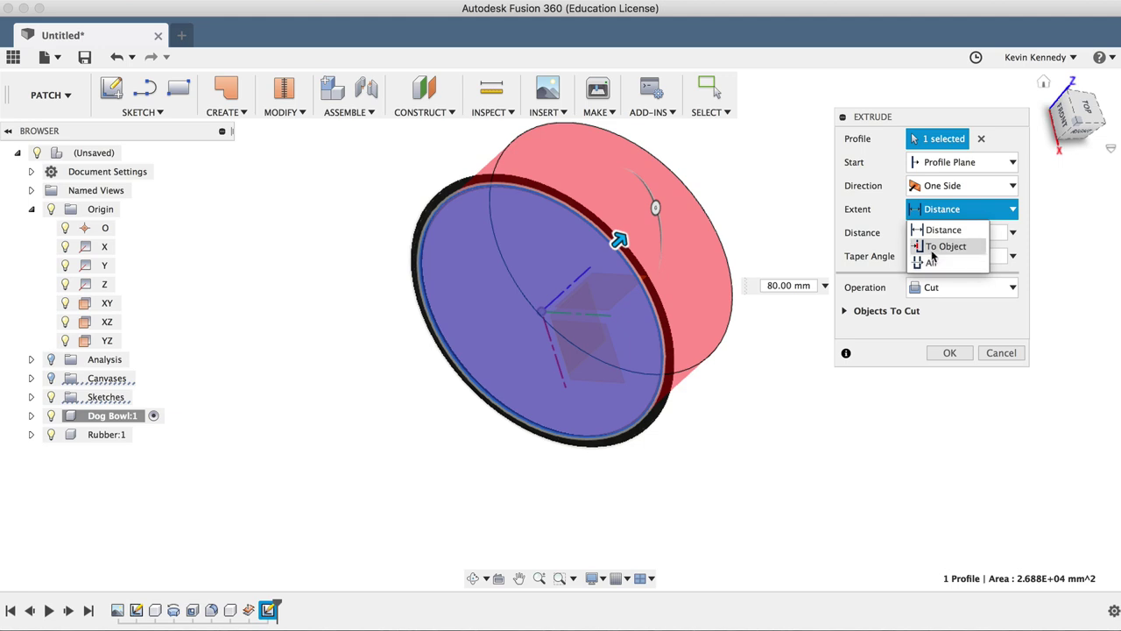
pyautogui.click(944, 246)
pyautogui.click(1069, 129)
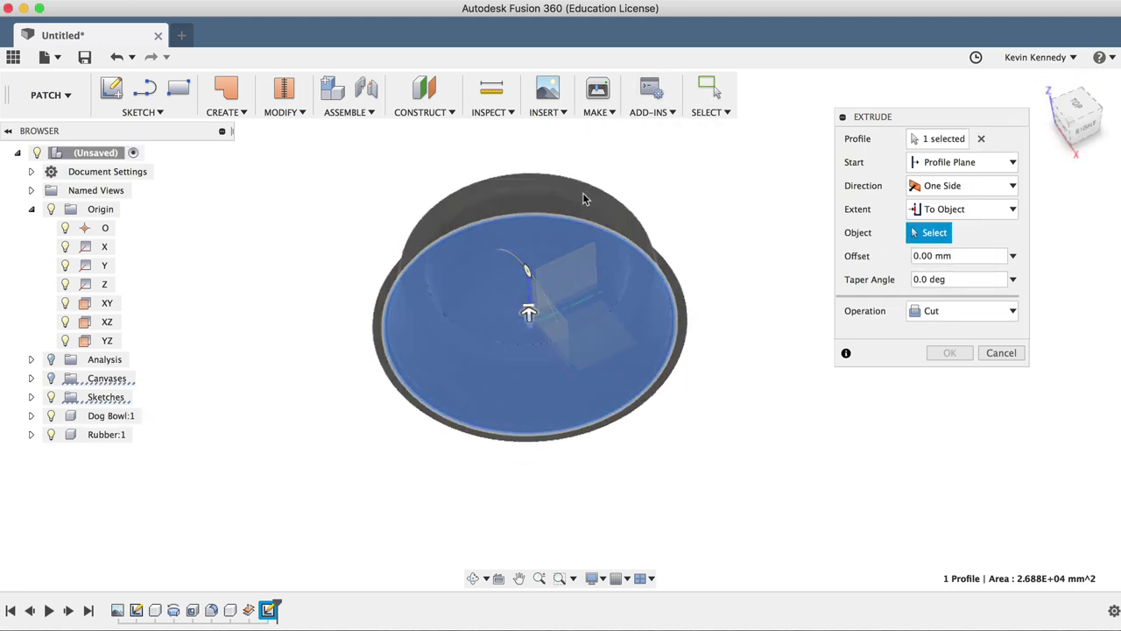
pyautogui.click(616, 230)
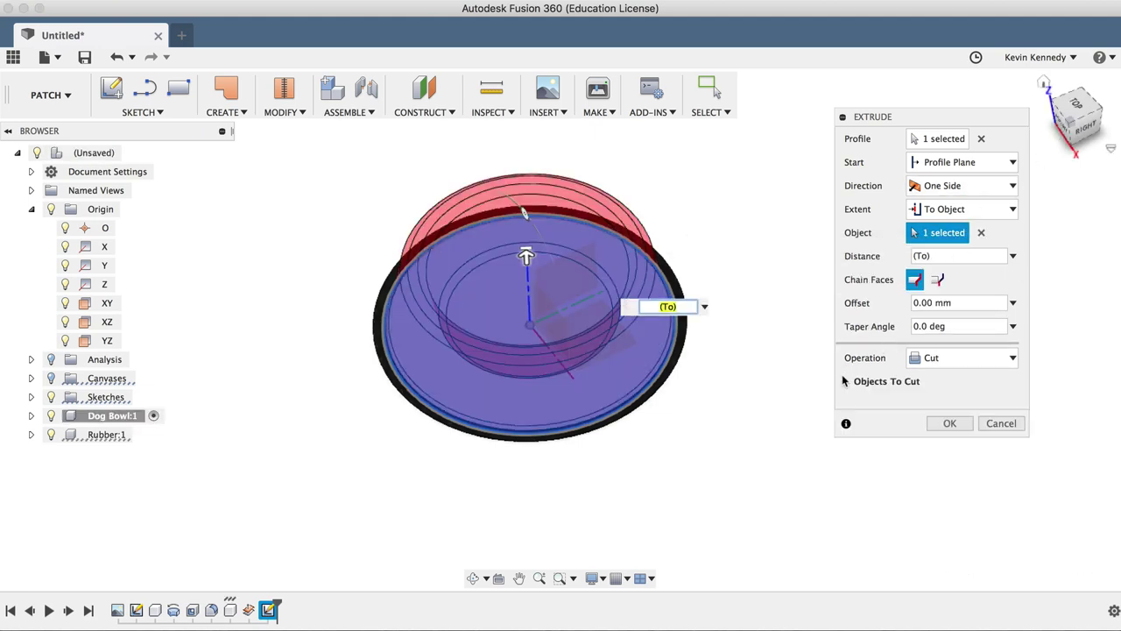
pyautogui.click(845, 382)
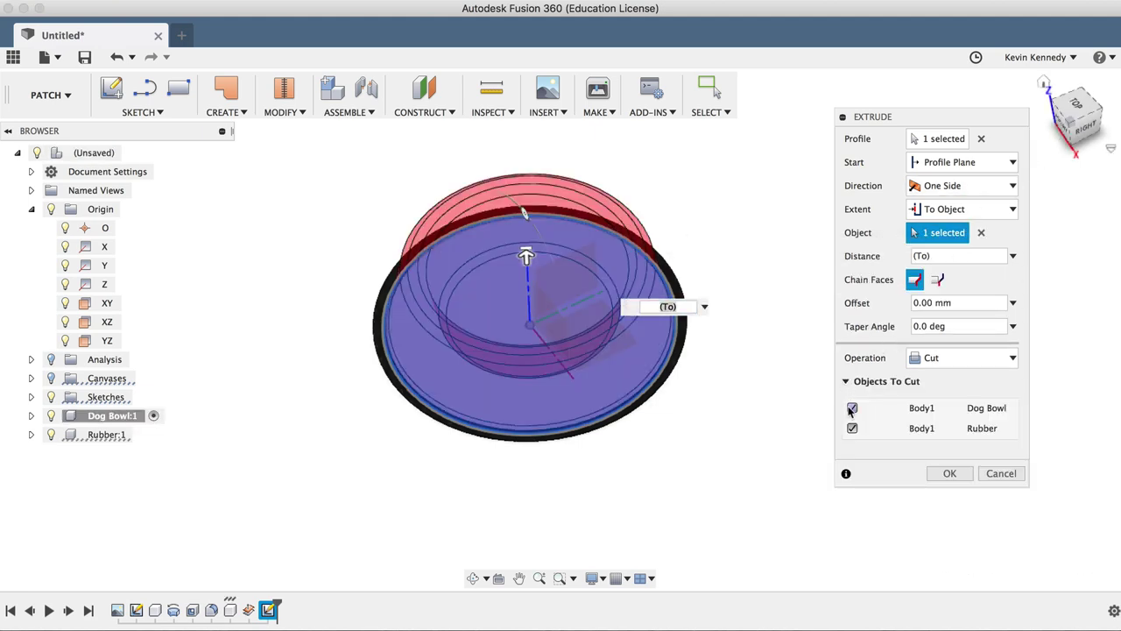
pyautogui.click(852, 409)
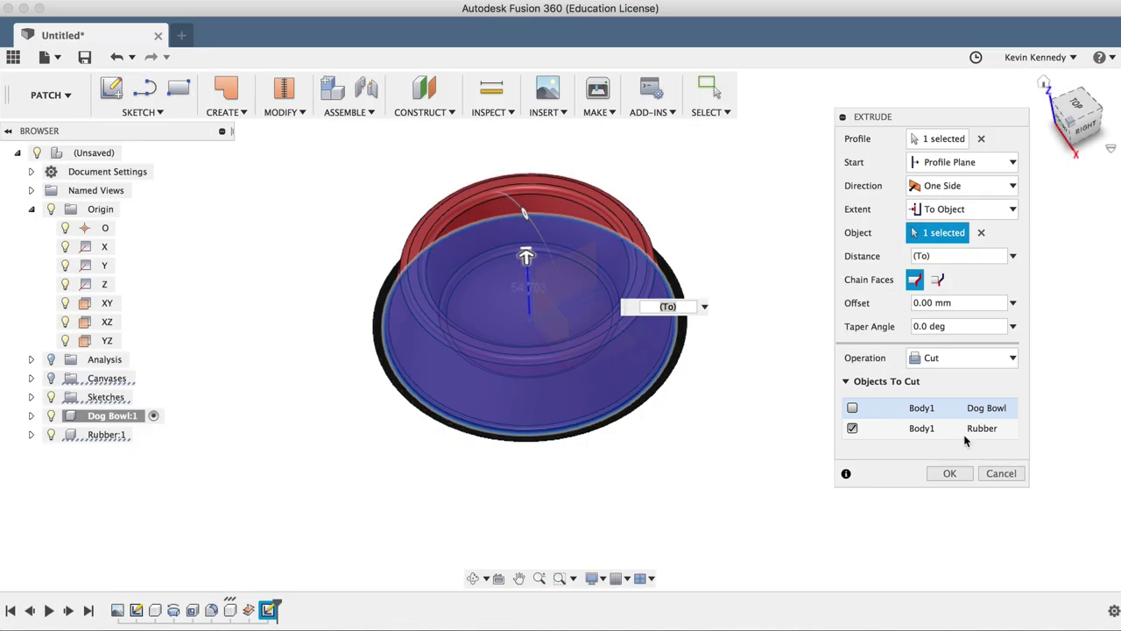
pyautogui.click(949, 473)
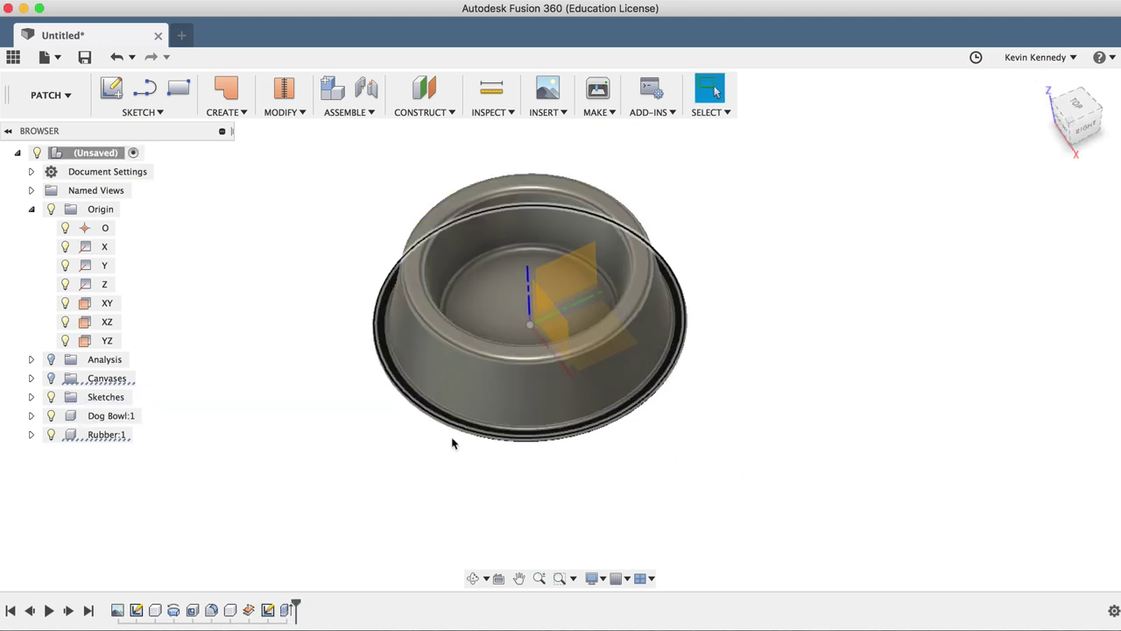
# Inspect the half-section from the right side, then hide the section and open the Create menu
pyautogui.scroll(5, 406, 436)
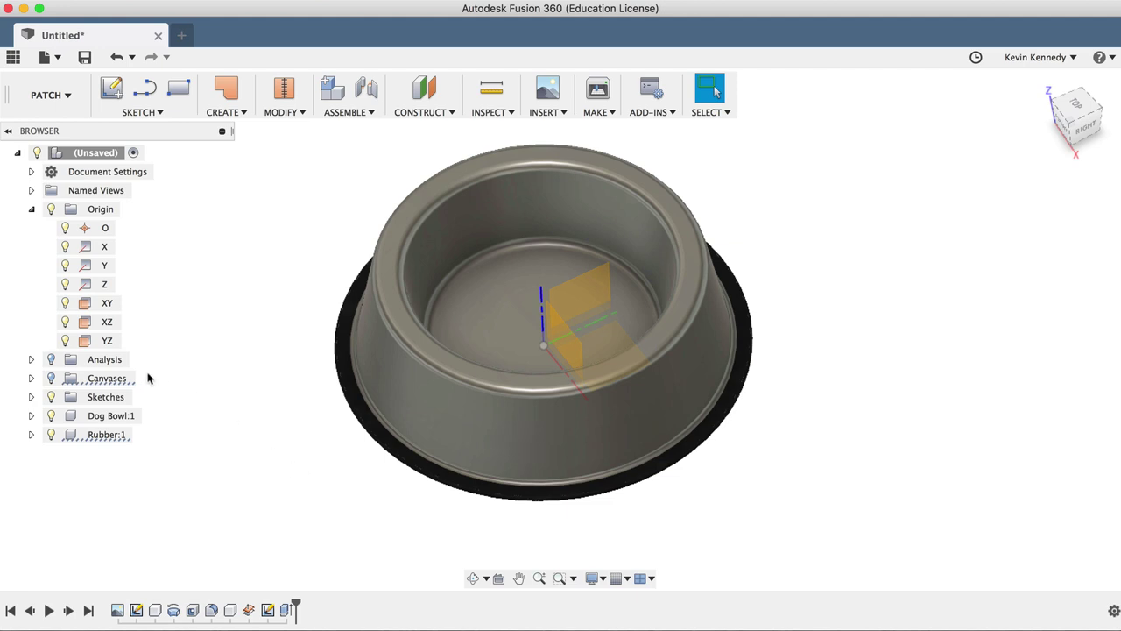
pyautogui.click(50, 359)
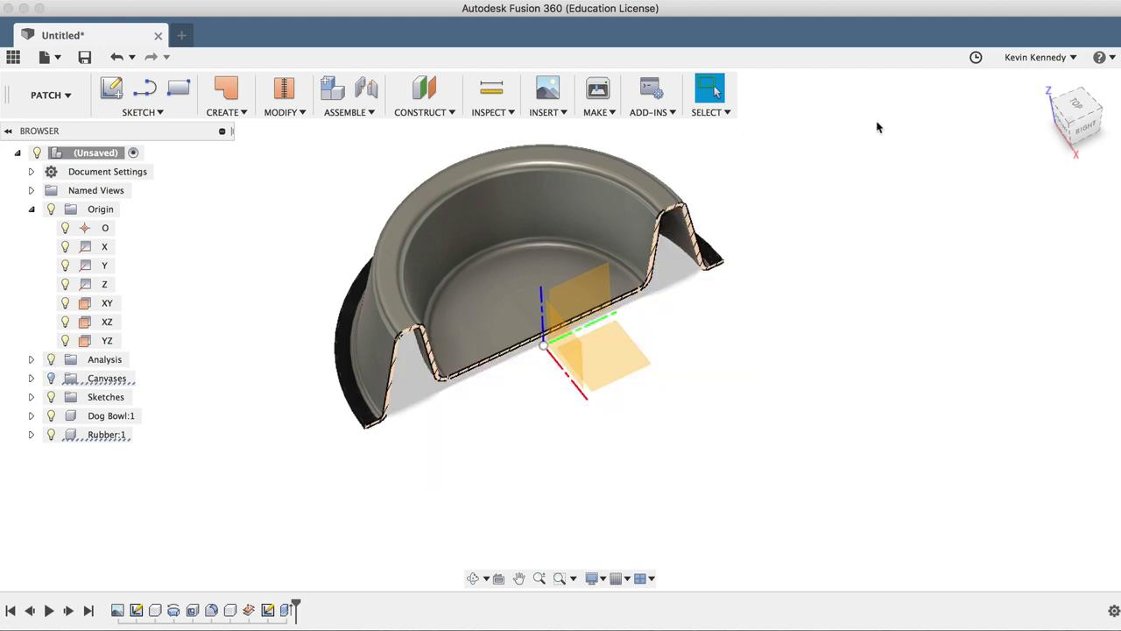
pyautogui.click(1085, 128)
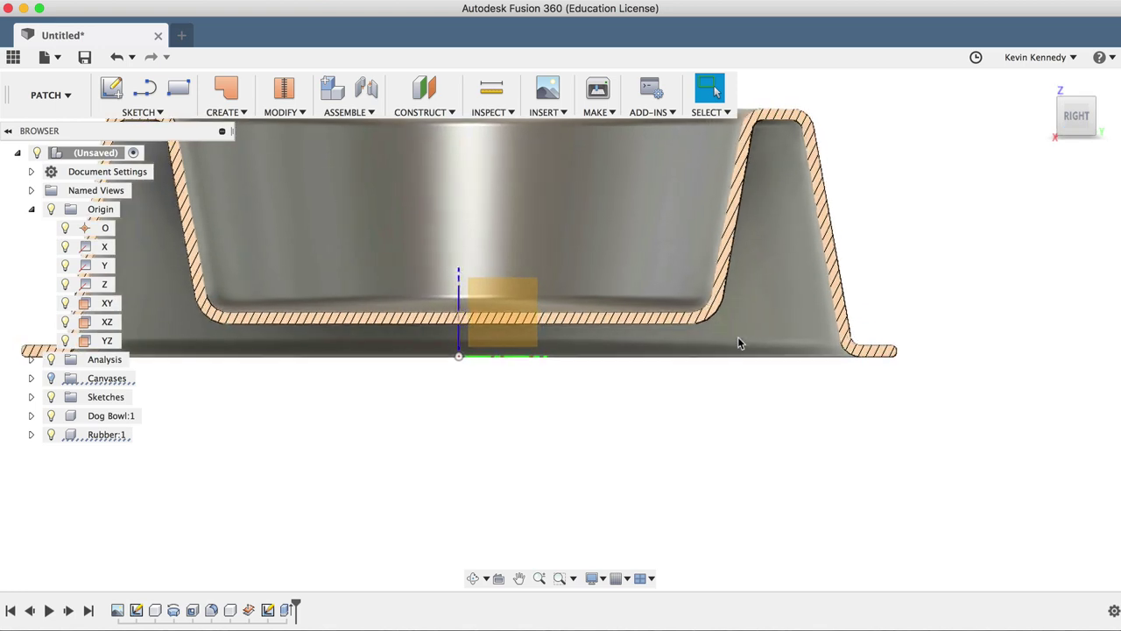
pyautogui.click(50, 359)
pyautogui.click(243, 113)
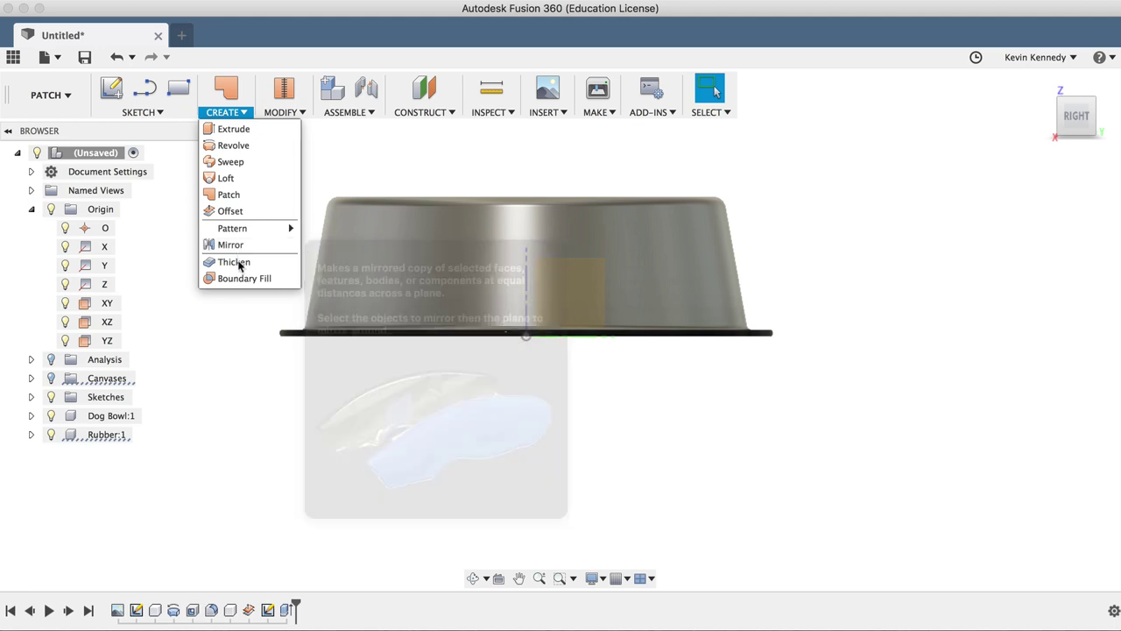
# Thicken the flat band face around the bowl's base by 1.5 mm
pyautogui.click(240, 261)
pyautogui.click(1093, 103)
pyautogui.click(763, 338)
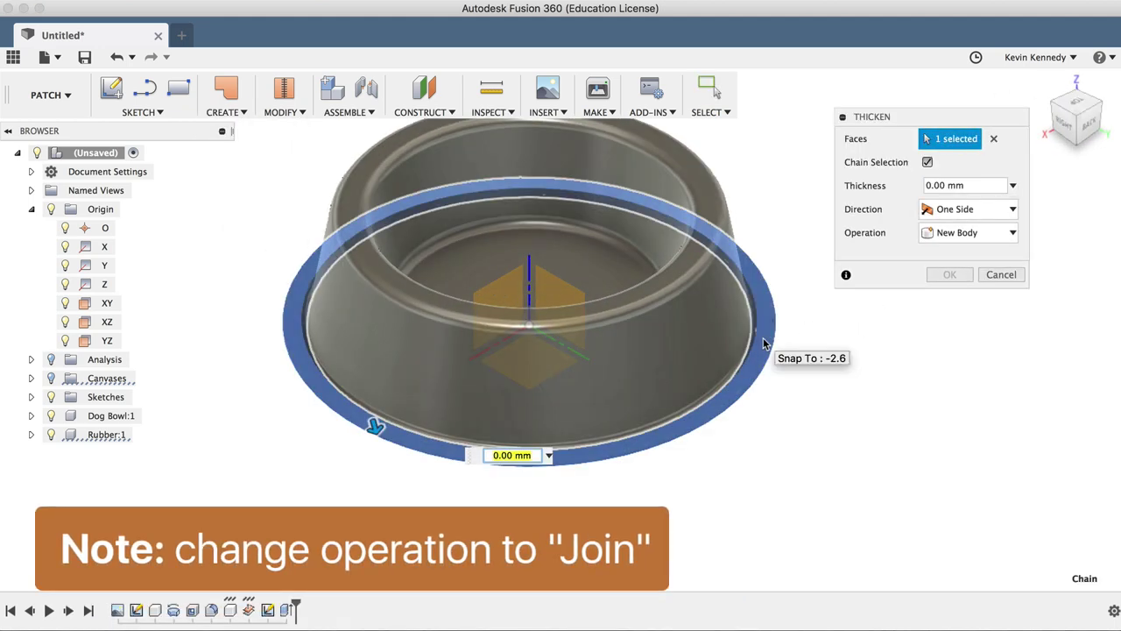
pyautogui.write('1.5')
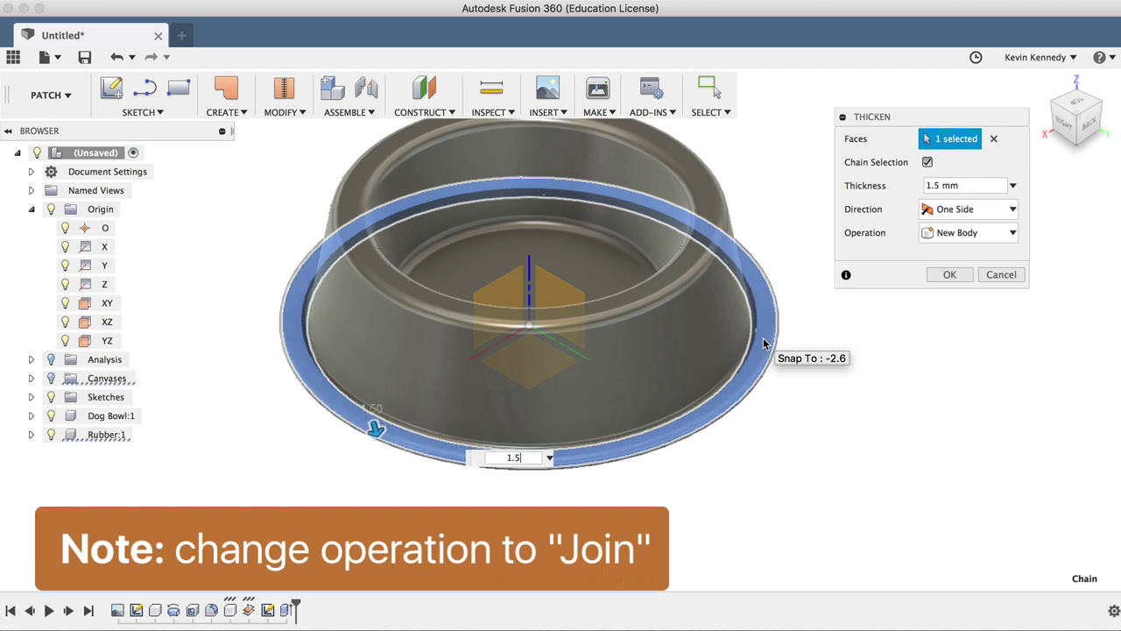
pyautogui.press('Return')
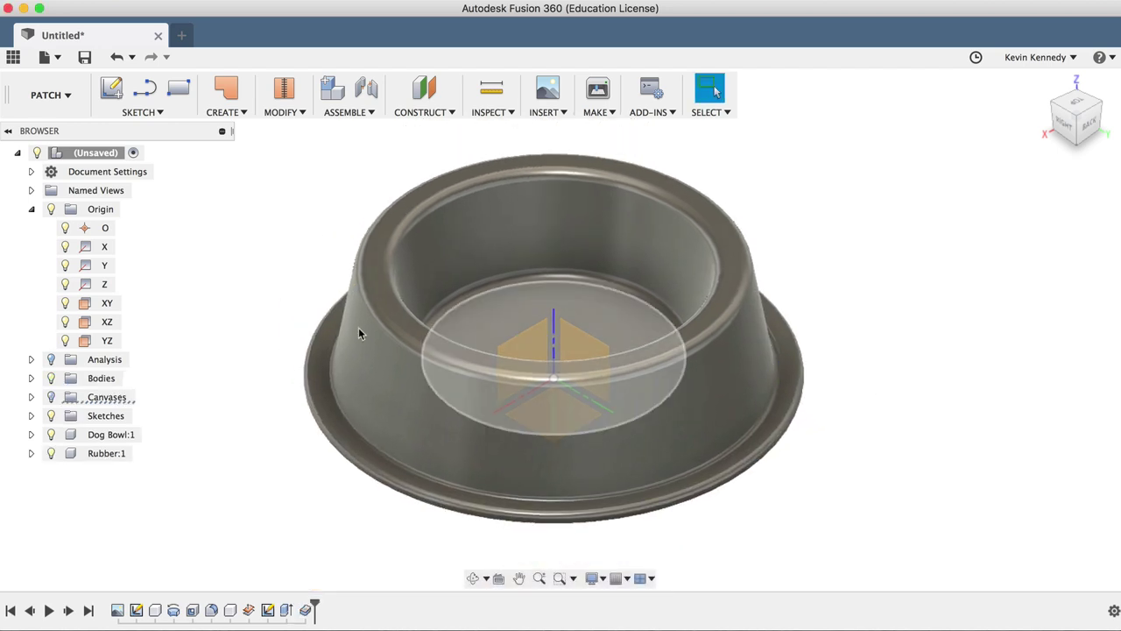
# Apply the Stainless Steel – Polished appearance to the Dog Bowl:1 component
pyautogui.click(93, 434)
pyautogui.rightClick(94, 435)
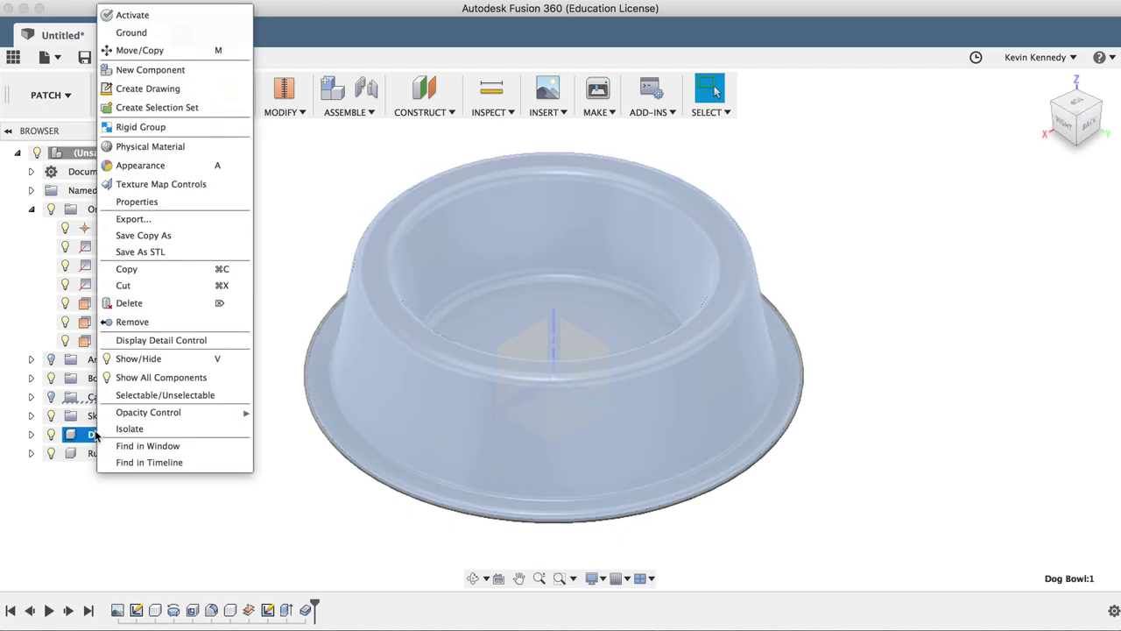
pyautogui.click(150, 166)
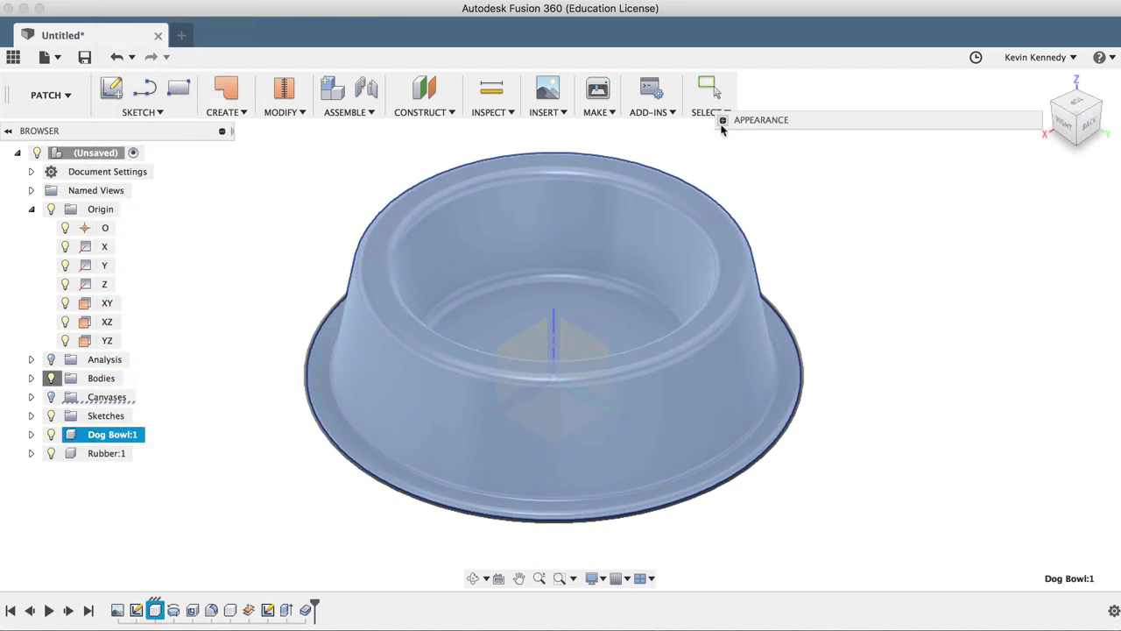
pyautogui.click(761, 363)
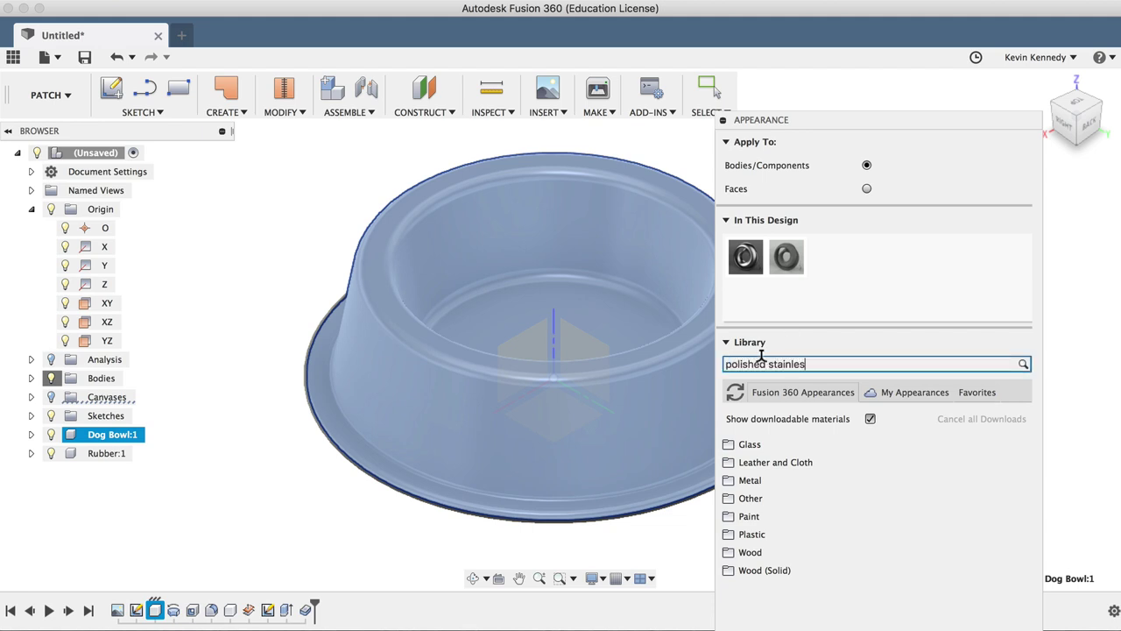
pyautogui.moveTo(813, 491); pyautogui.dragTo(663, 424)
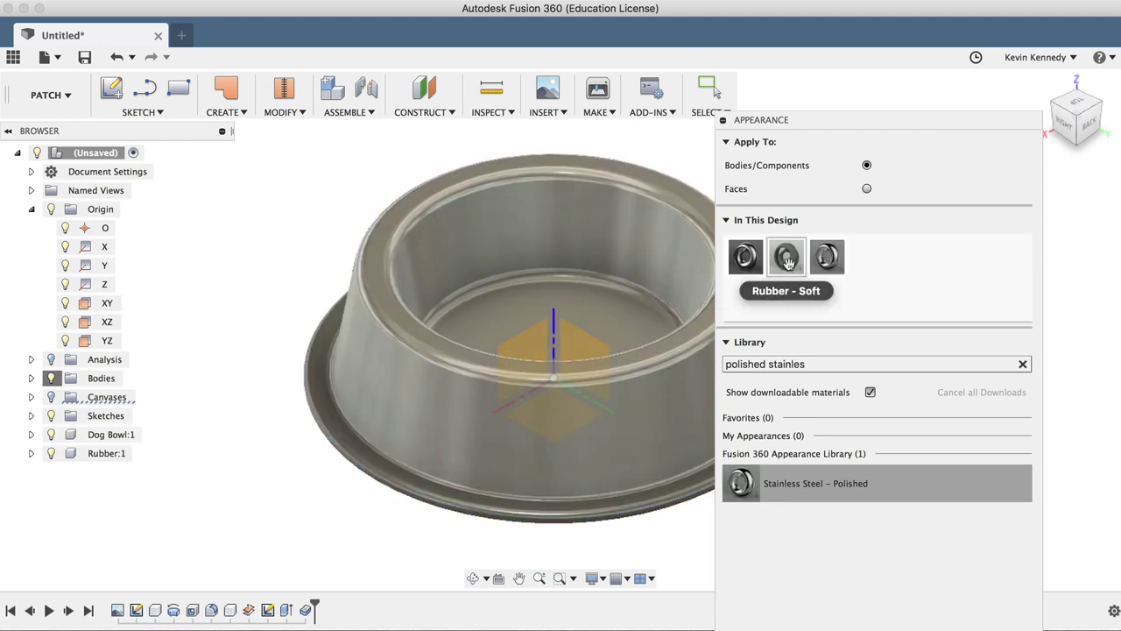
# Apply the black Rubber - Soft appearance to the bowl's thickened base band
pyautogui.moveTo(787, 259); pyautogui.dragTo(98, 359)
pyautogui.moveTo(131, 397); pyautogui.dragTo(356, 453)
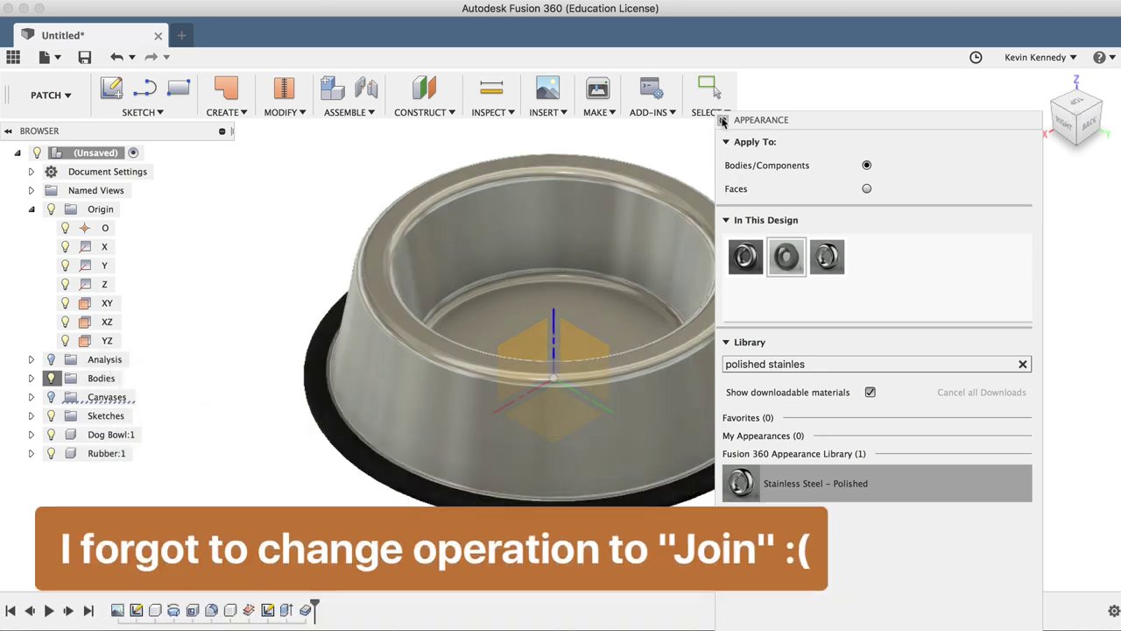
pyautogui.click(722, 120)
pyautogui.scroll(-2, 854, 375)
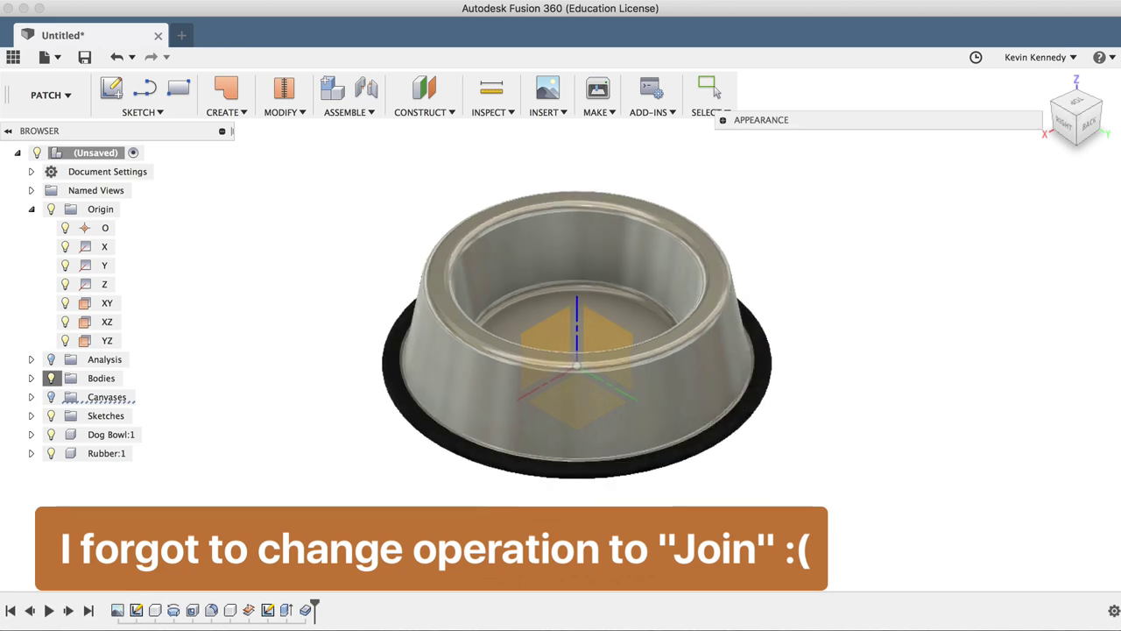
# Hide the Origin axes and planes and orbit to view the bowl's rubber-ringed underside
pyautogui.click(50, 208)
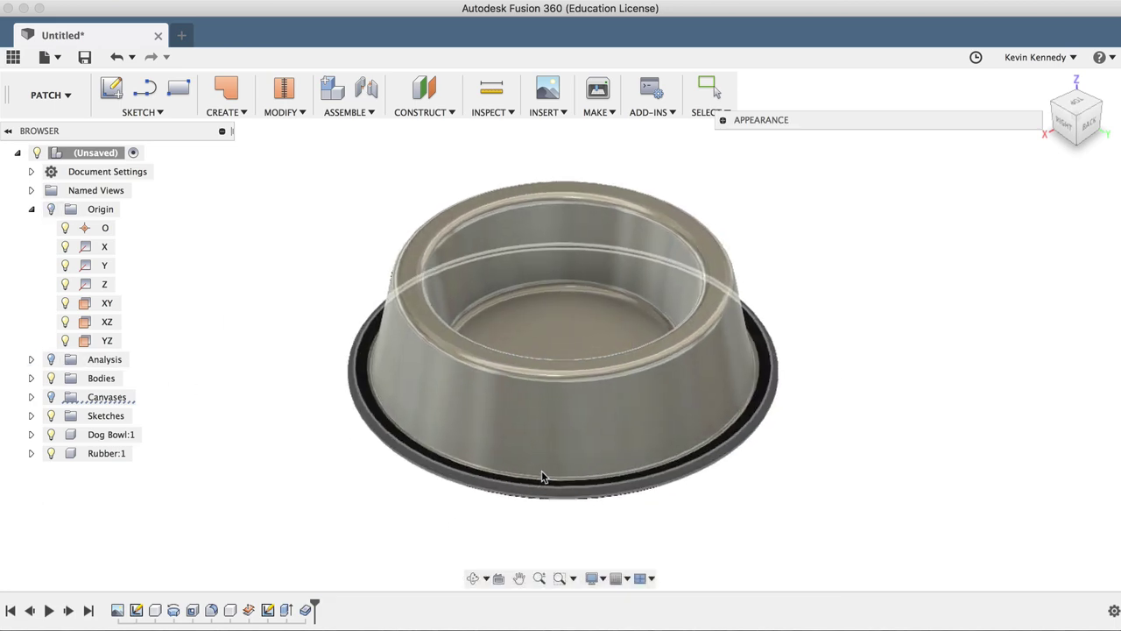
pyautogui.click(473, 578)
pyautogui.moveTo(550, 478); pyautogui.dragTo(493, 477)
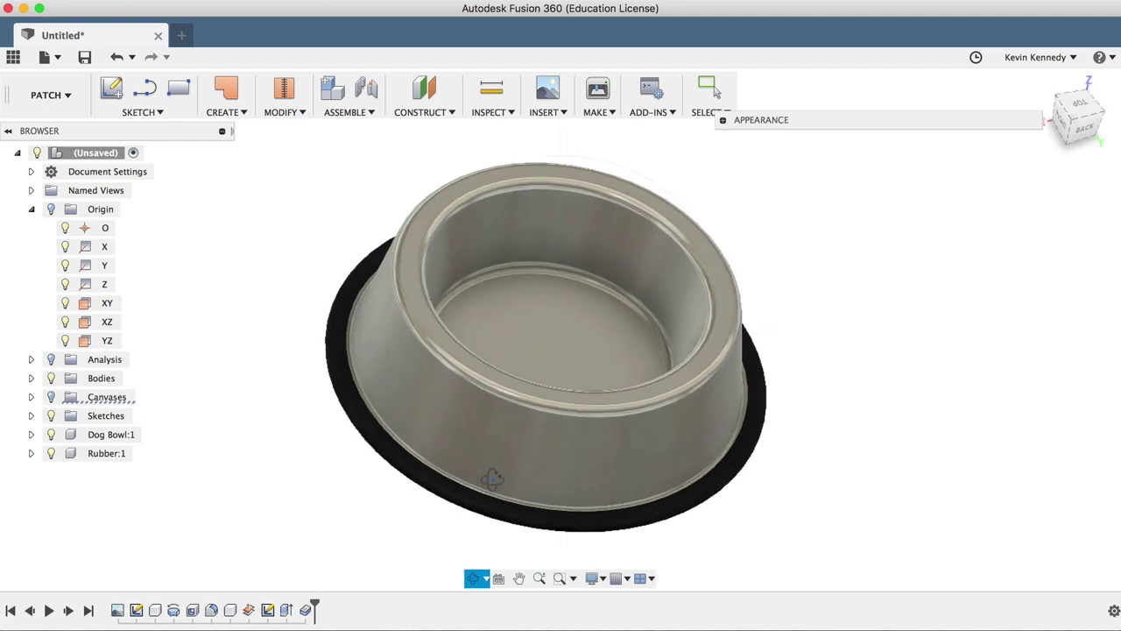
pyautogui.press('Escape')
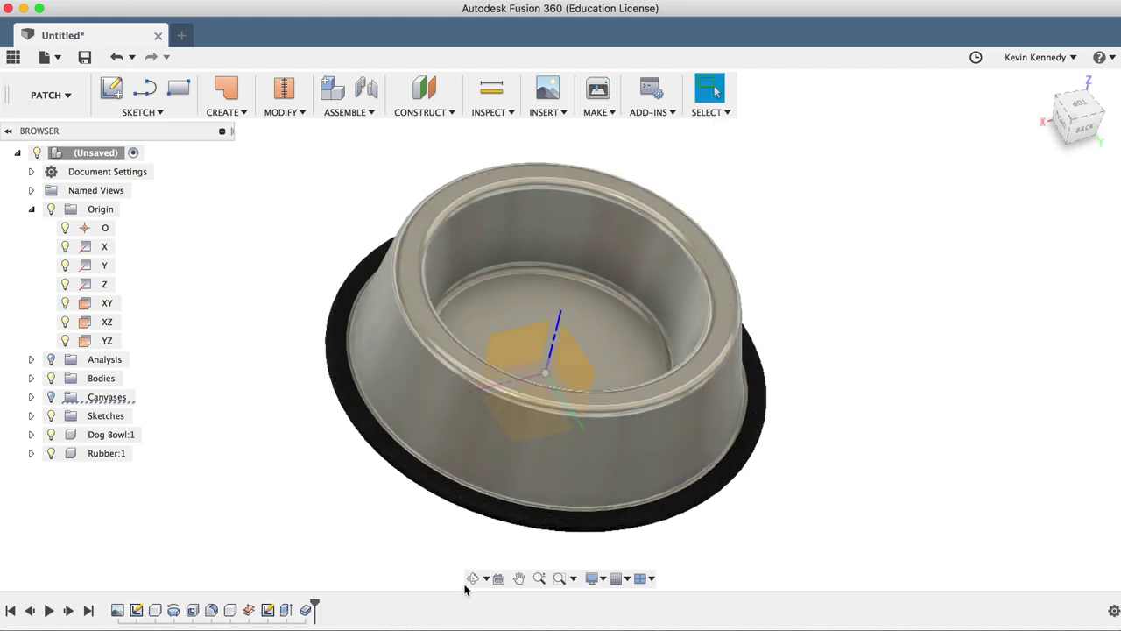